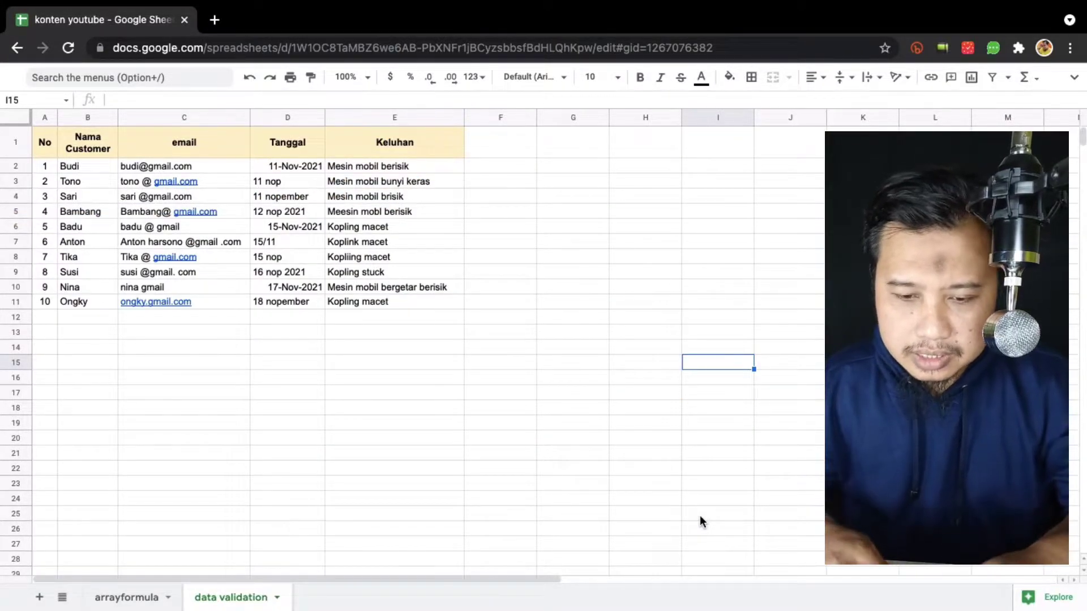
# Zoom the complaint sheet to 150% using the menu search.
pyautogui.click(274, 337)
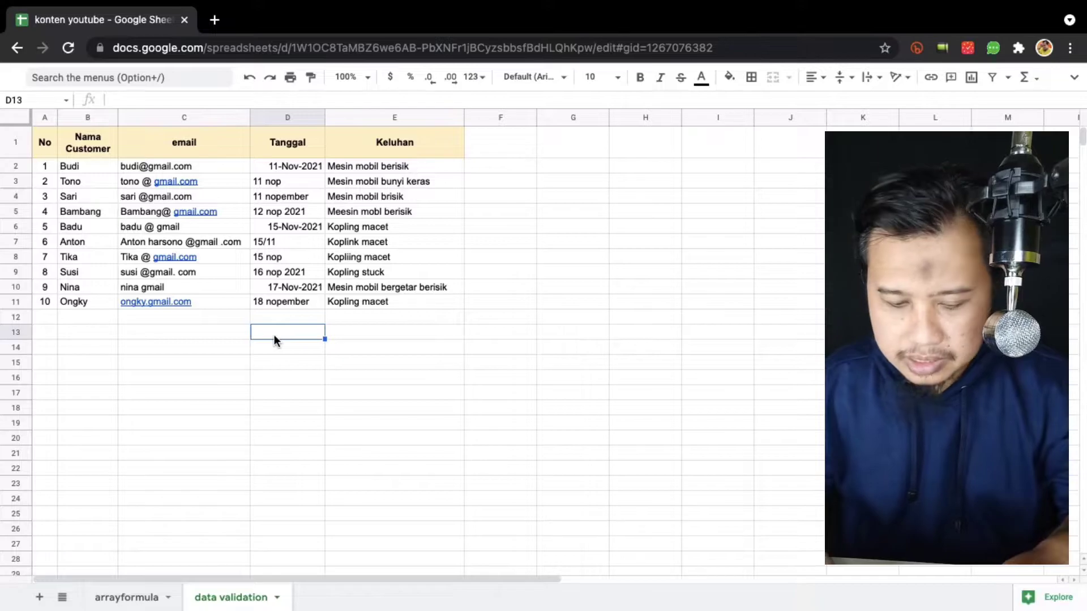
pyautogui.hotkey('alt', '/')
pyautogui.write('150')
pyautogui.press('Return')
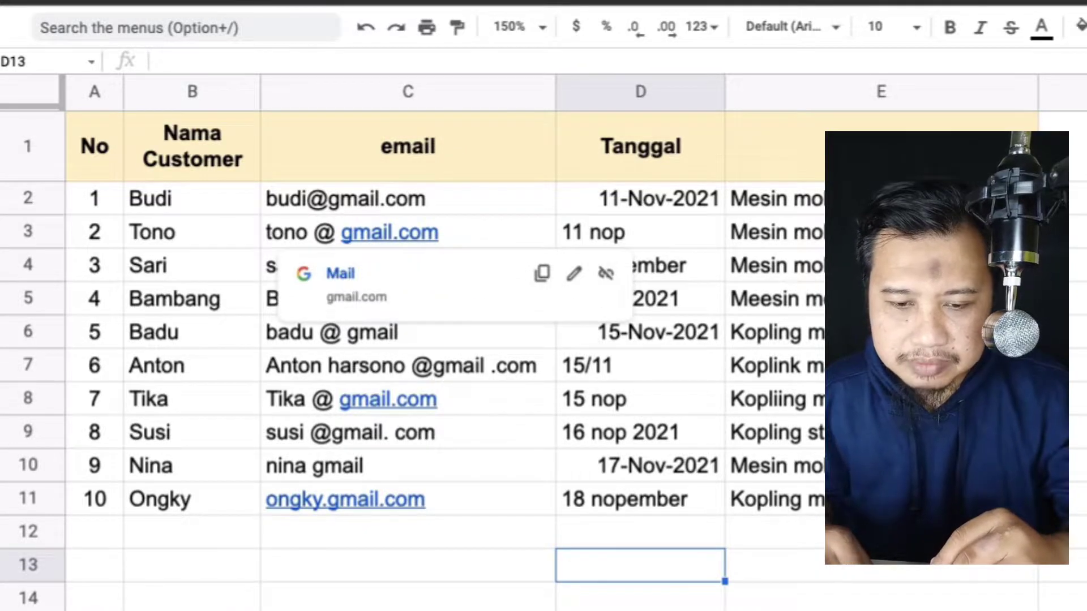
pyautogui.click(407, 610)
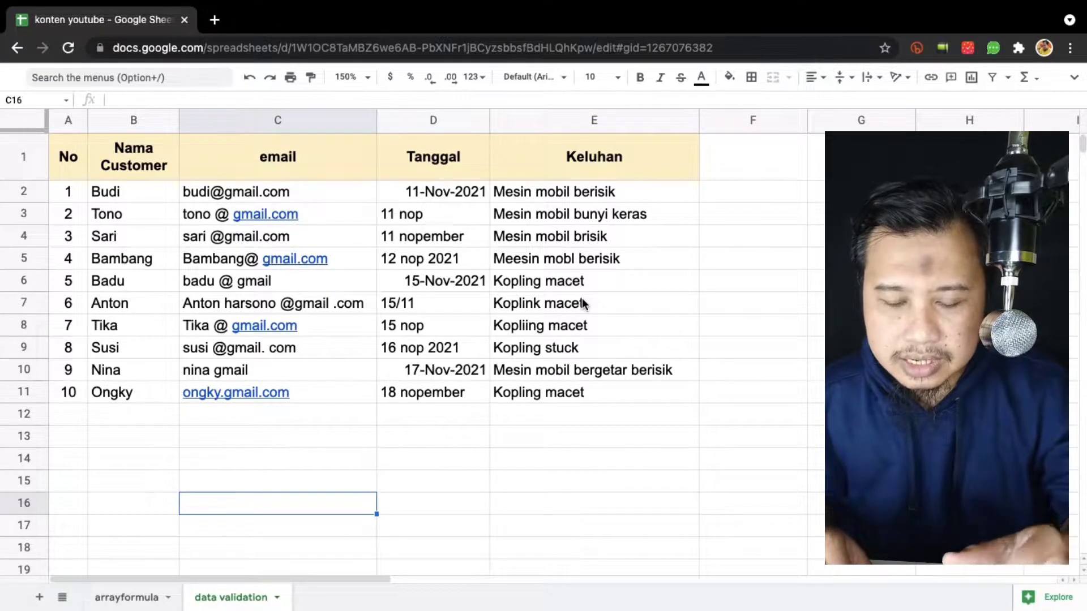
# Insert a pivot table on a new sheet from the complaint table A1:E11.
pyautogui.click(73, 158)
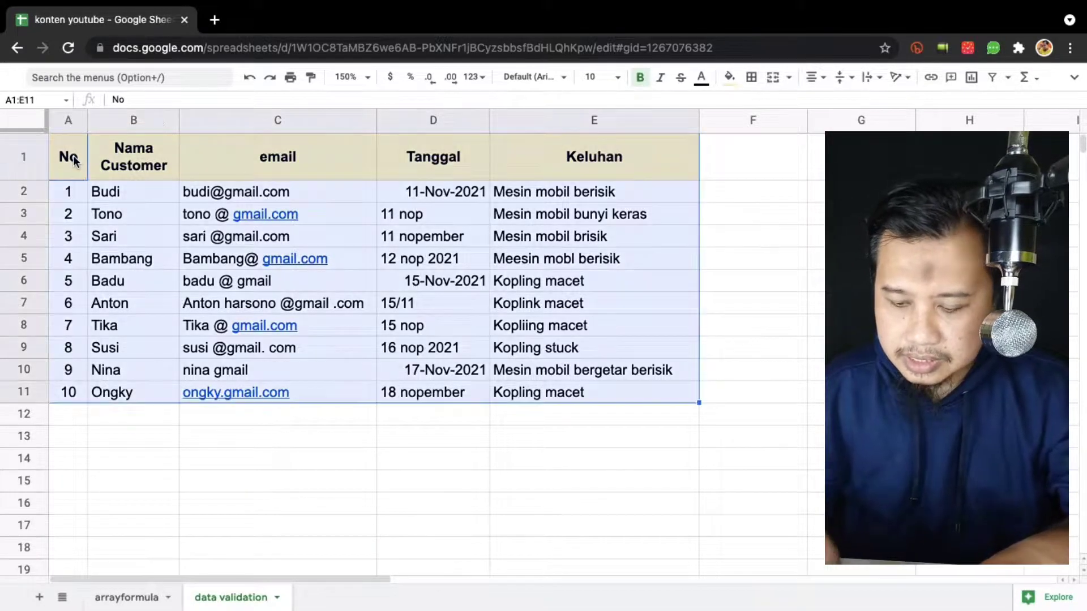
pyautogui.press('super+a')
pyautogui.hotkey('alt', '/')
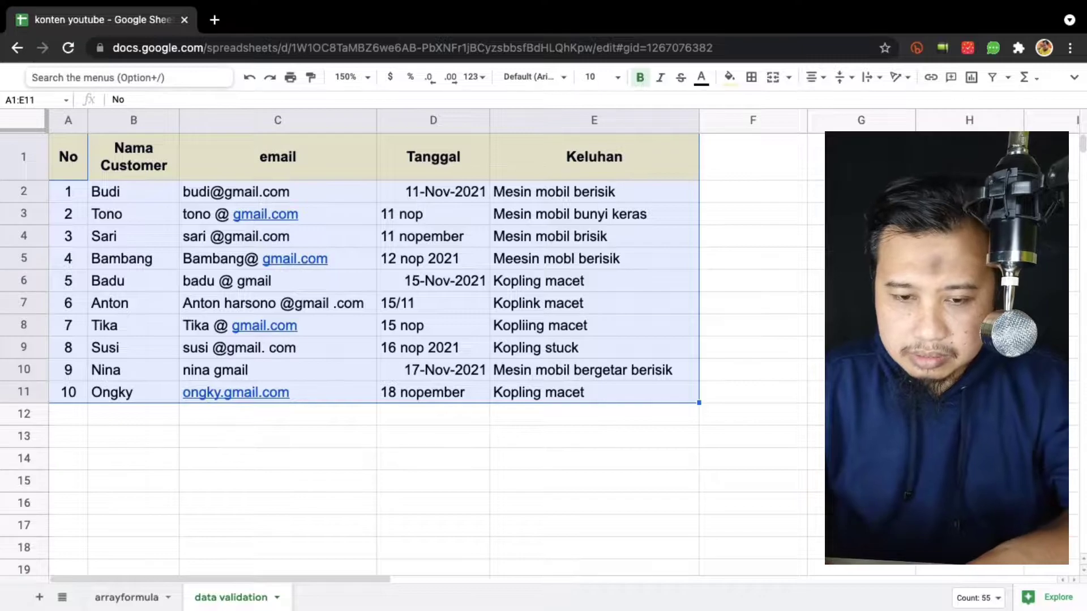
pyautogui.write('pivot')
pyautogui.press('Return')
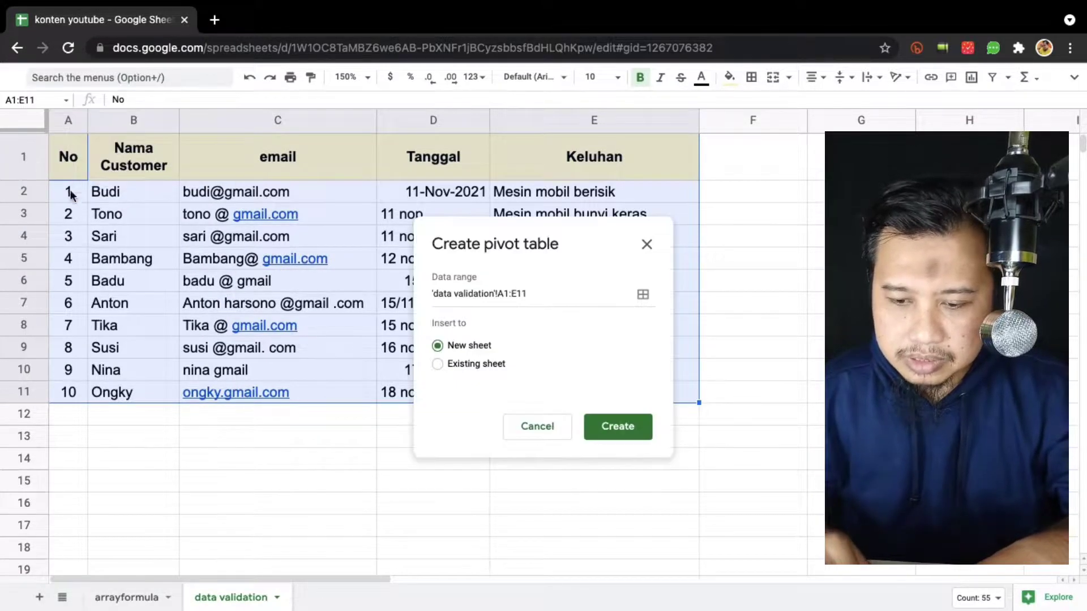
pyautogui.click(617, 432)
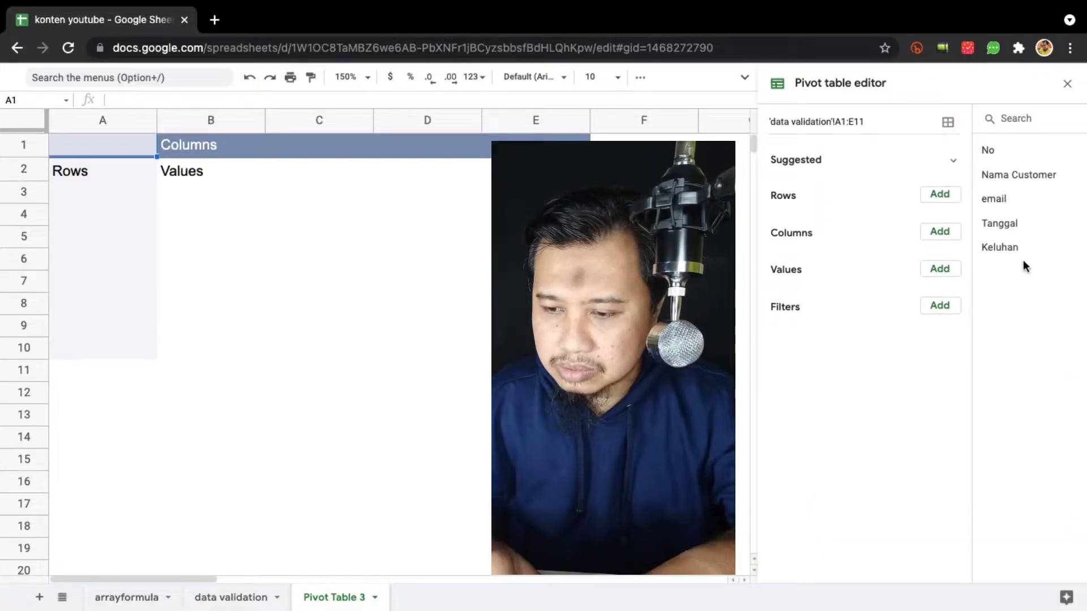
# Count Nama Customer as the value, try Tanggal and Keluhan rows, then return to data validation.
pyautogui.moveTo(982, 175); pyautogui.dragTo(799, 305)
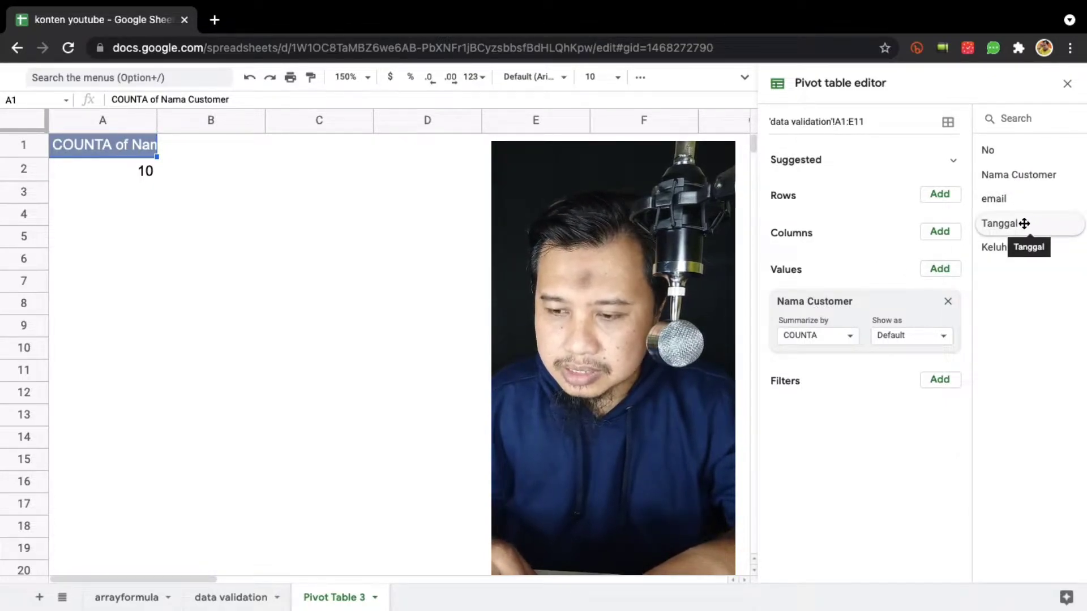
pyautogui.moveTo(1023, 224); pyautogui.dragTo(801, 215)
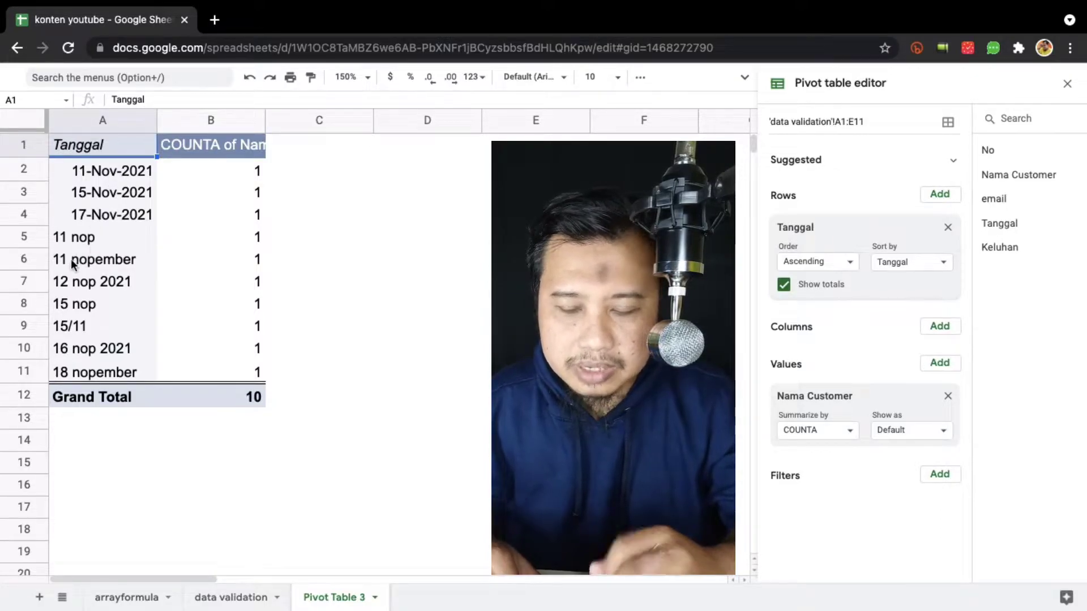
pyautogui.click(947, 227)
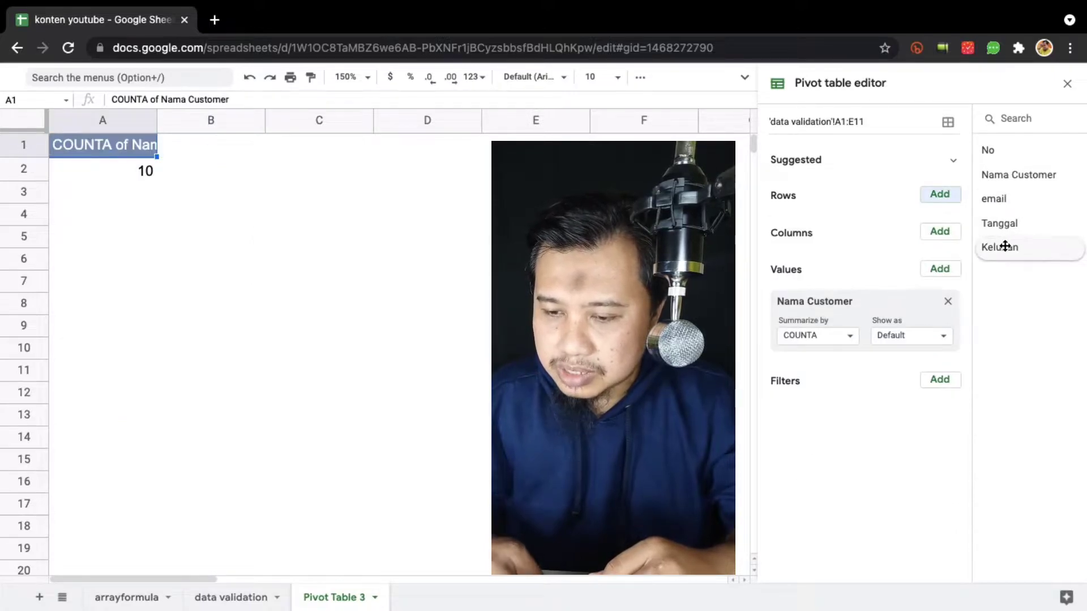
pyautogui.moveTo(1001, 247); pyautogui.dragTo(779, 220)
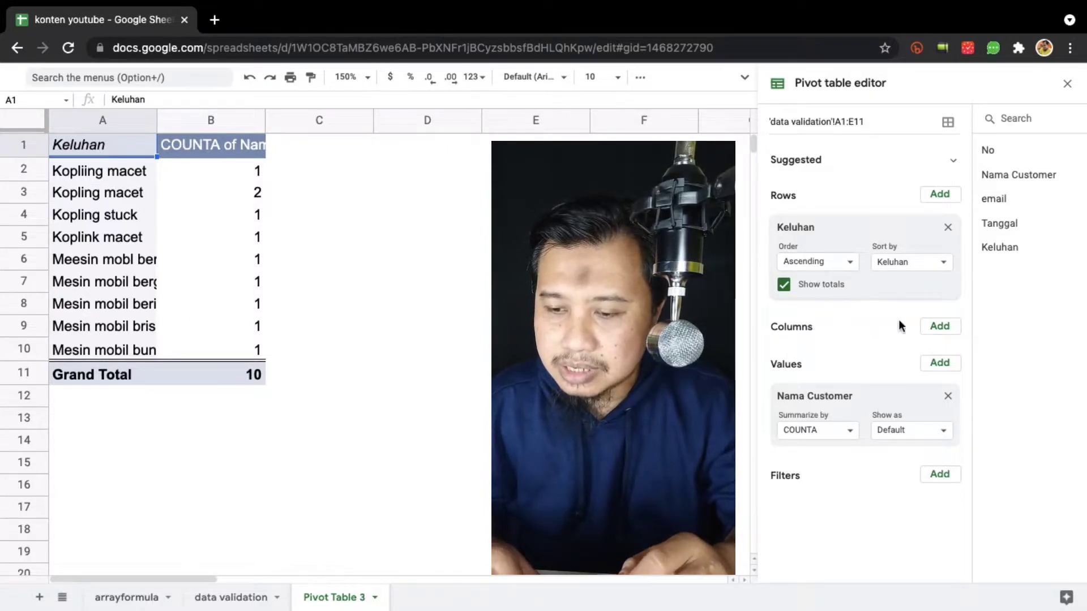
pyautogui.click(947, 228)
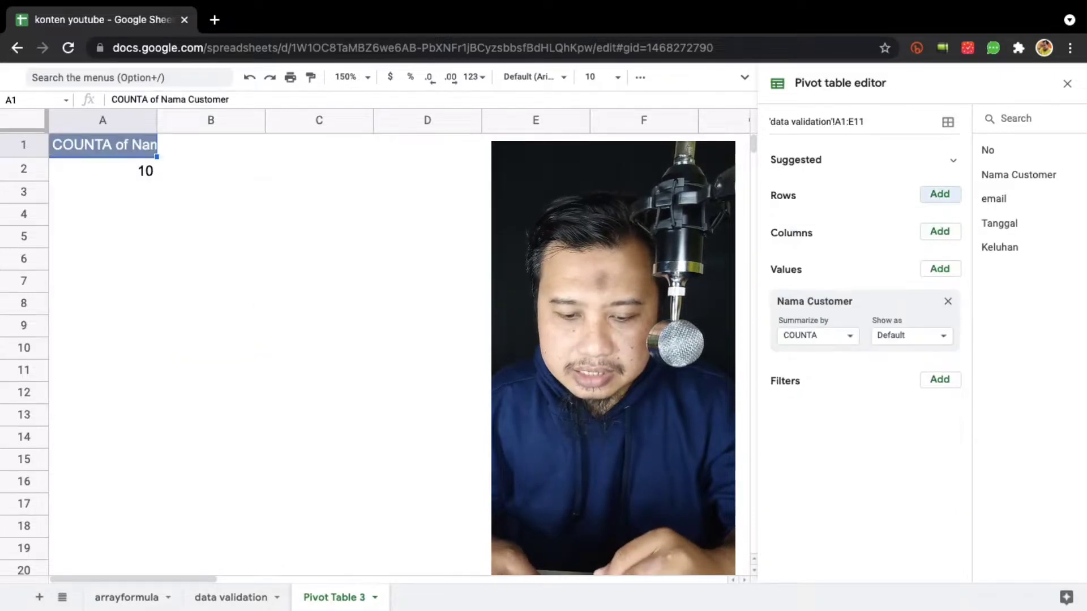
pyautogui.click(238, 598)
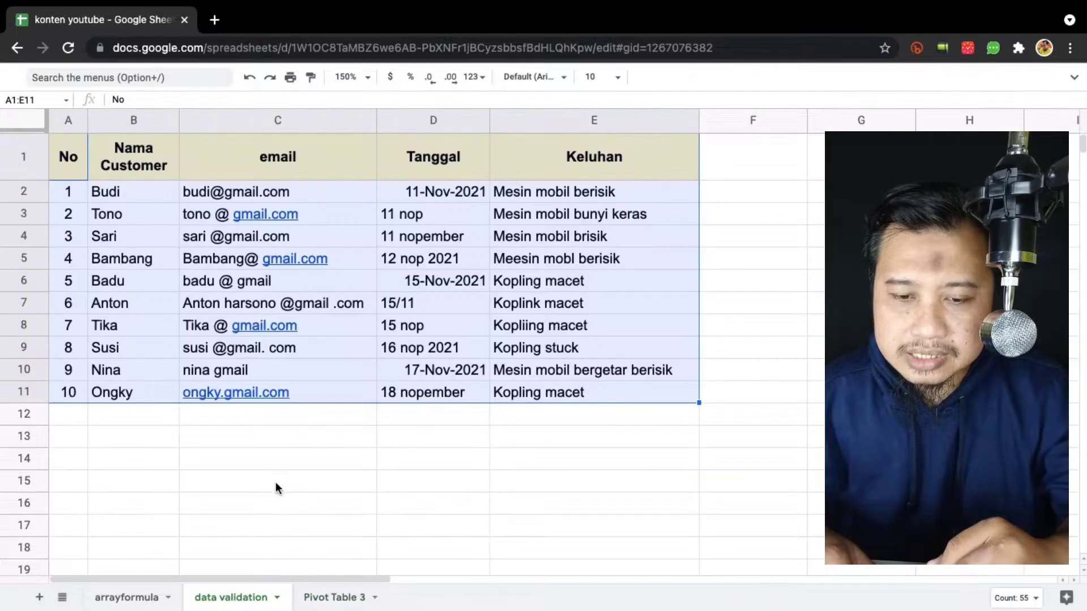
pyautogui.click(293, 163)
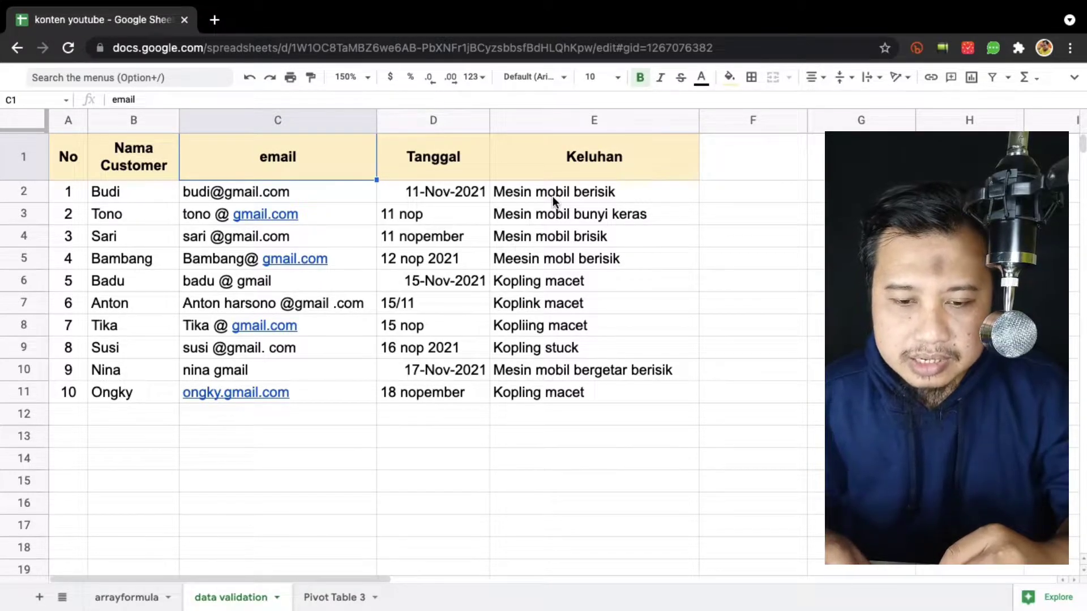
pyautogui.moveTo(330, 220)
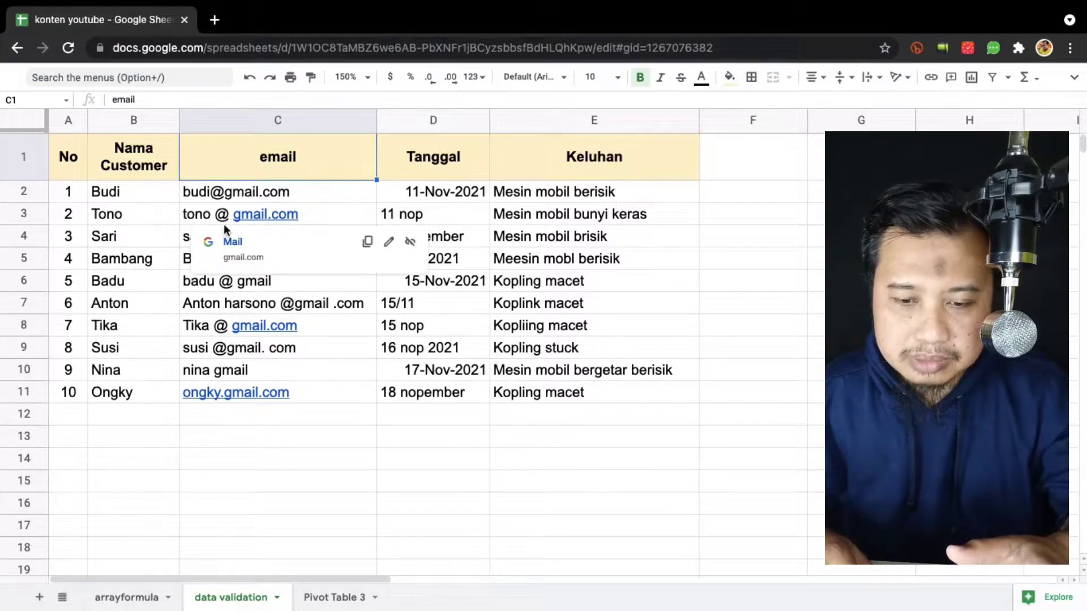
pyautogui.click(462, 221)
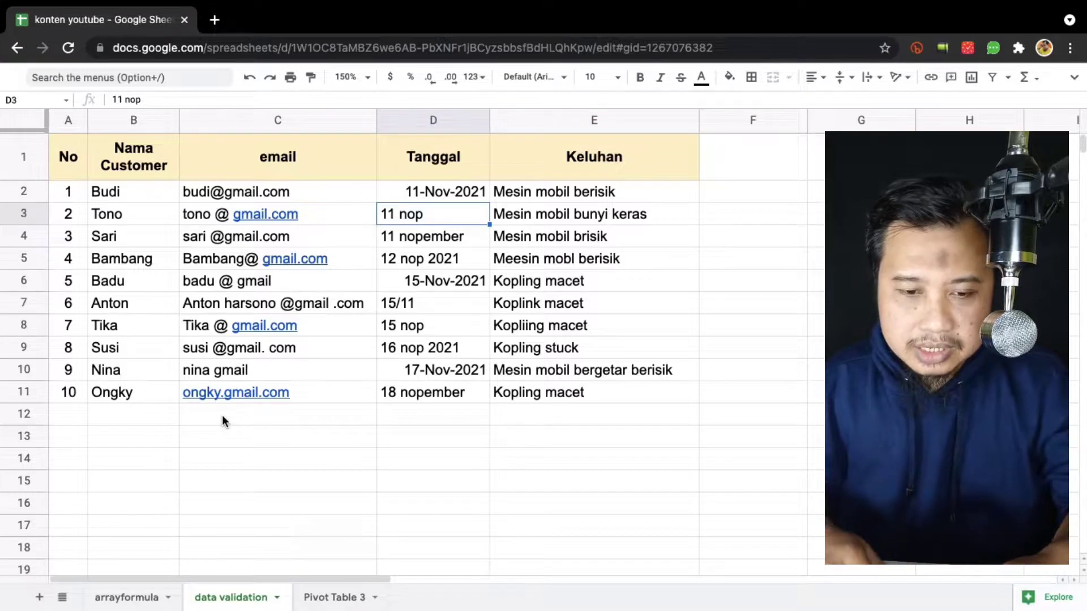
# Copy the table's header row into row 13 and fill it light blue.
pyautogui.click(64, 160)
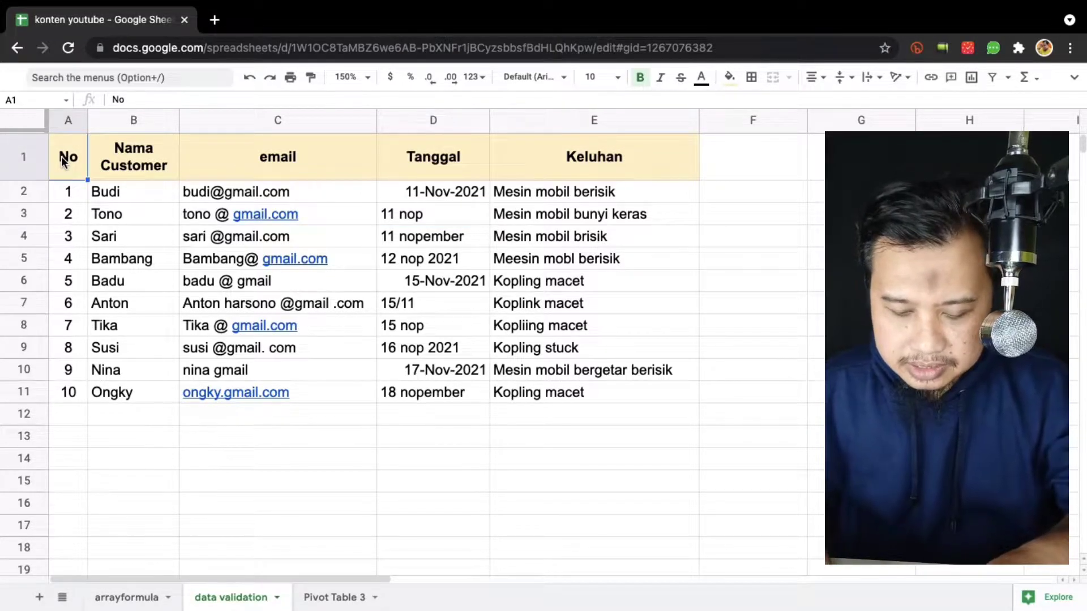
pyautogui.press('super+shift+Right')
pyautogui.press('super+c')
pyautogui.press('Down')
pyautogui.press('Down')
pyautogui.press('Down')
pyautogui.press('Down')
pyautogui.press('Down')
pyautogui.press('Down')
pyautogui.press('Down')
pyautogui.press('Down')
pyautogui.press('Down')
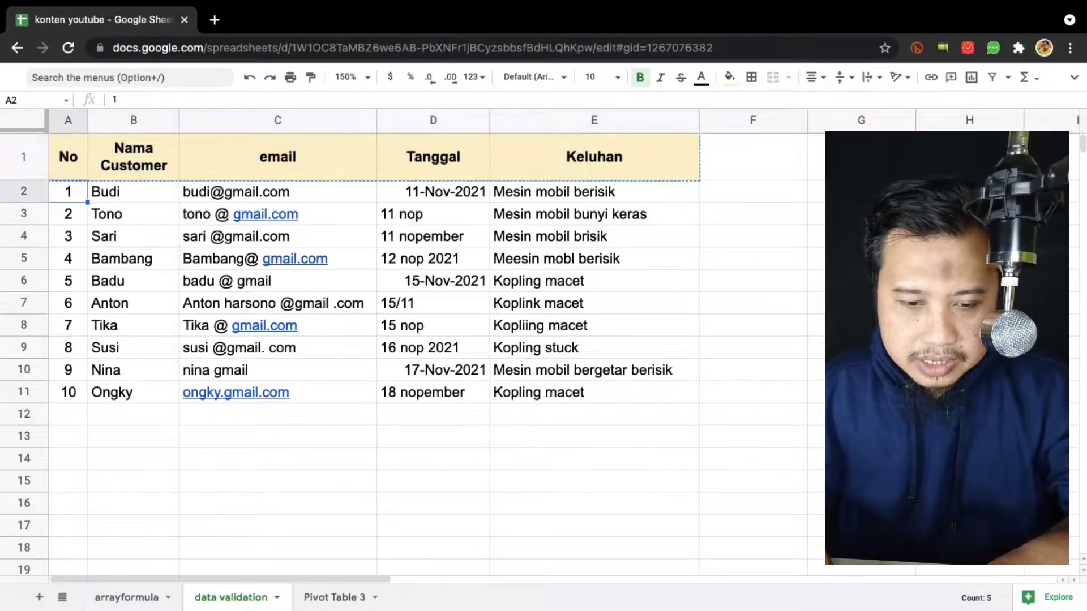
pyautogui.press('Down')
pyautogui.press('Down')
pyautogui.press('Down')
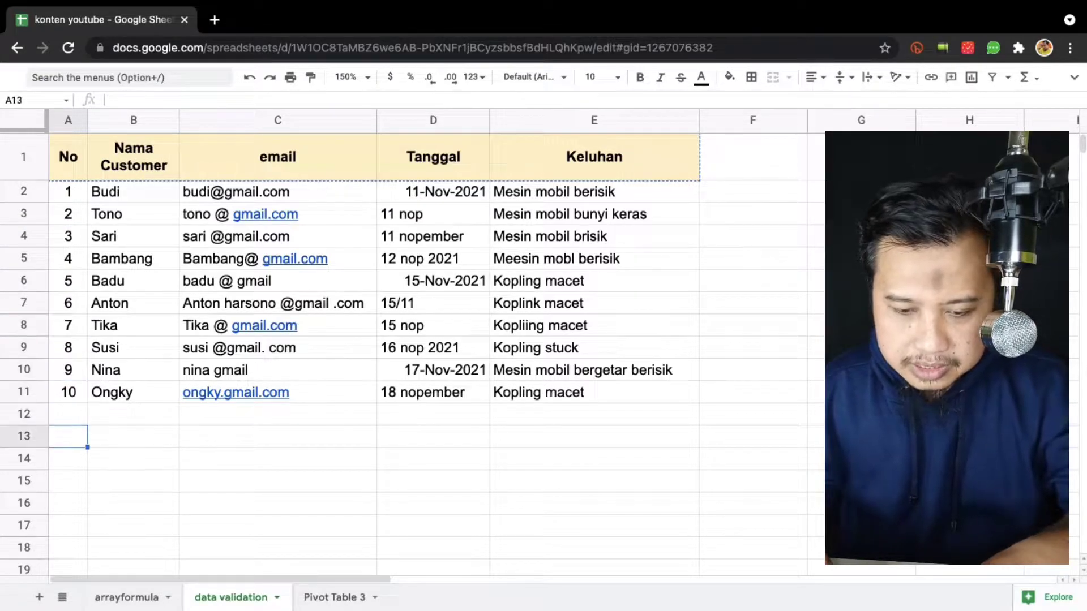
pyautogui.press('super+v')
pyautogui.hotkey('alt', '/')
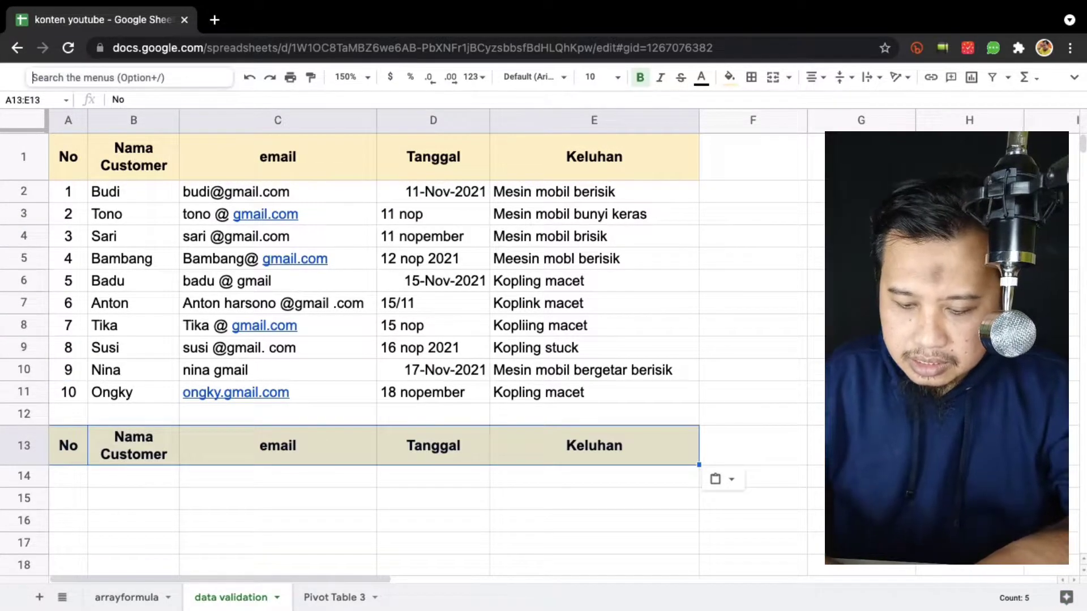
pyautogui.write('high')
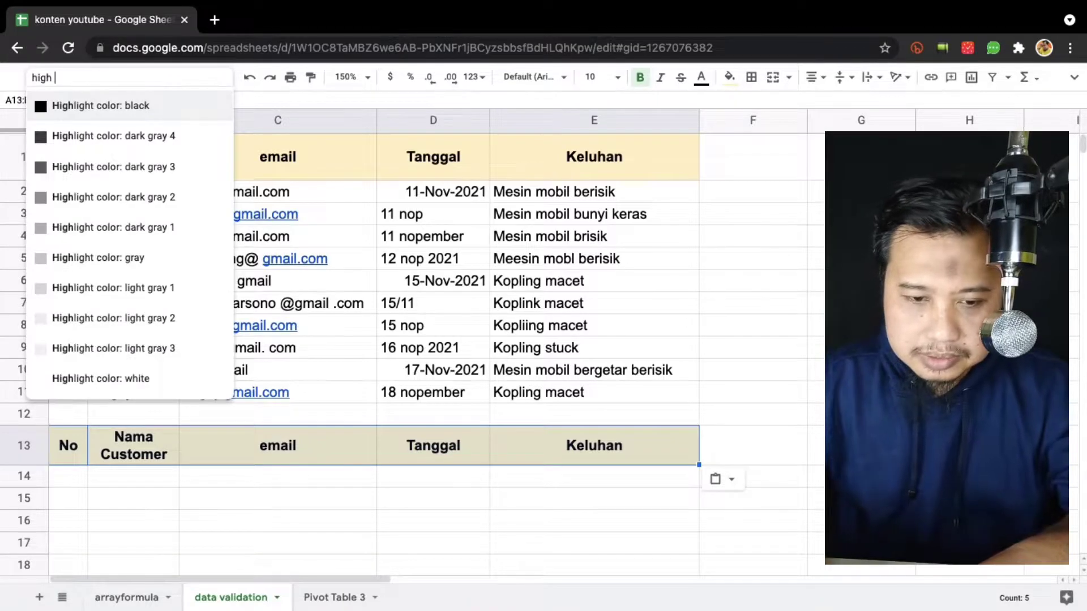
pyautogui.write(' bl')
pyautogui.press('Up')
pyautogui.press('Return')
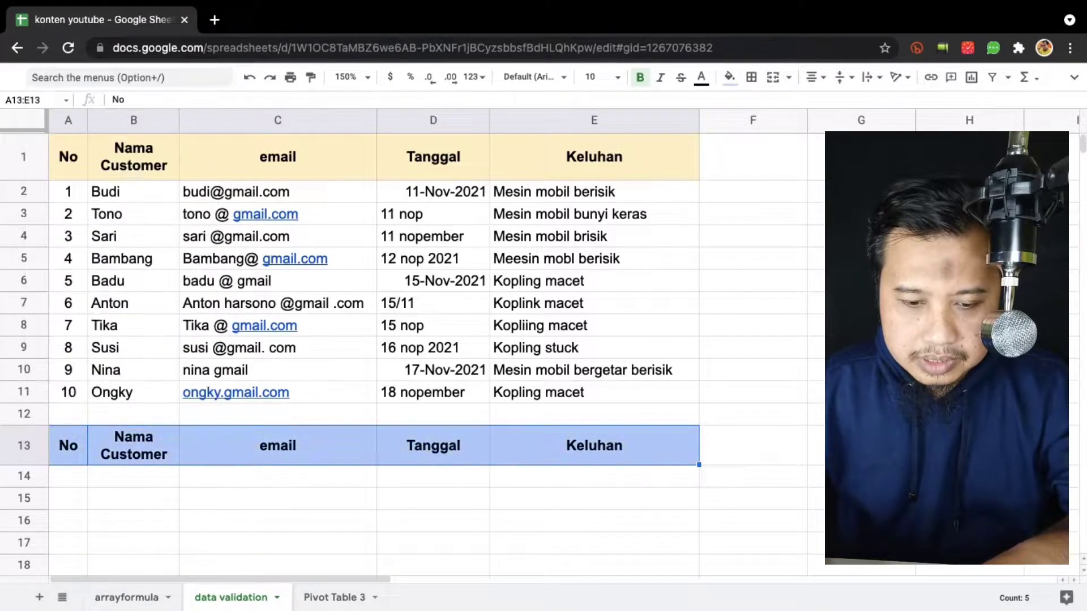
# Copy the customer numbers and names into A14 under the new header.
pyautogui.press('Down')
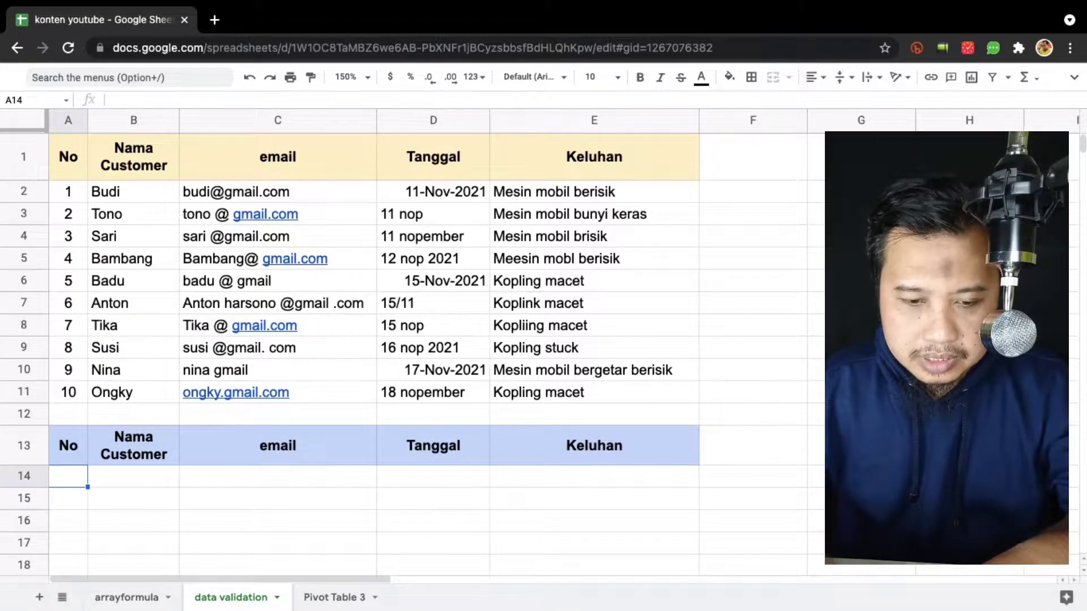
pyautogui.press('super+Up')
pyautogui.press('super+Up')
pyautogui.press('super+Up')
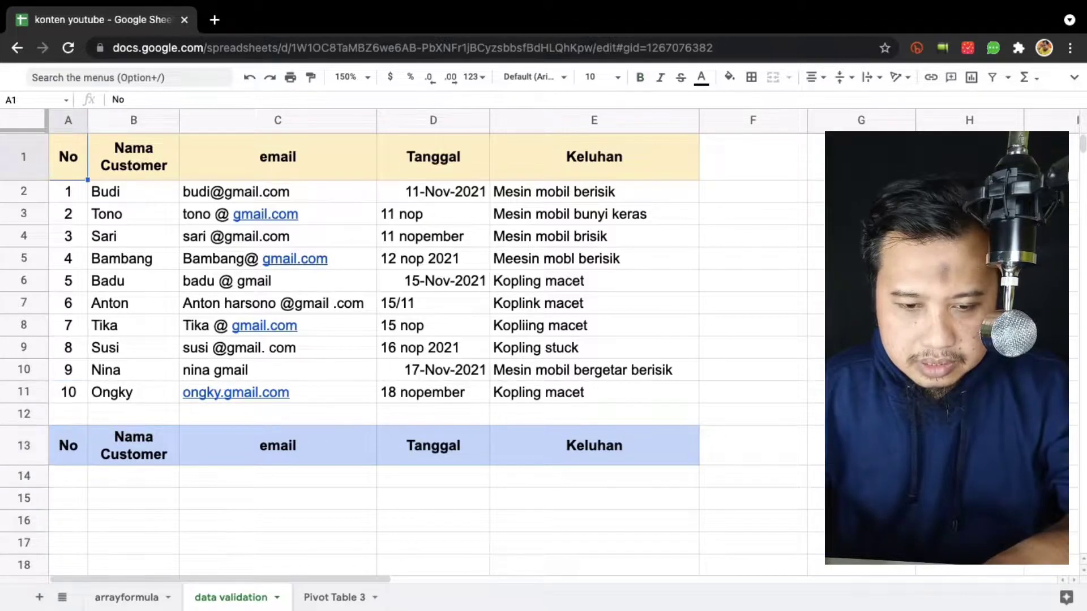
pyautogui.press('Down')
pyautogui.hotkey('shift', 'Right')
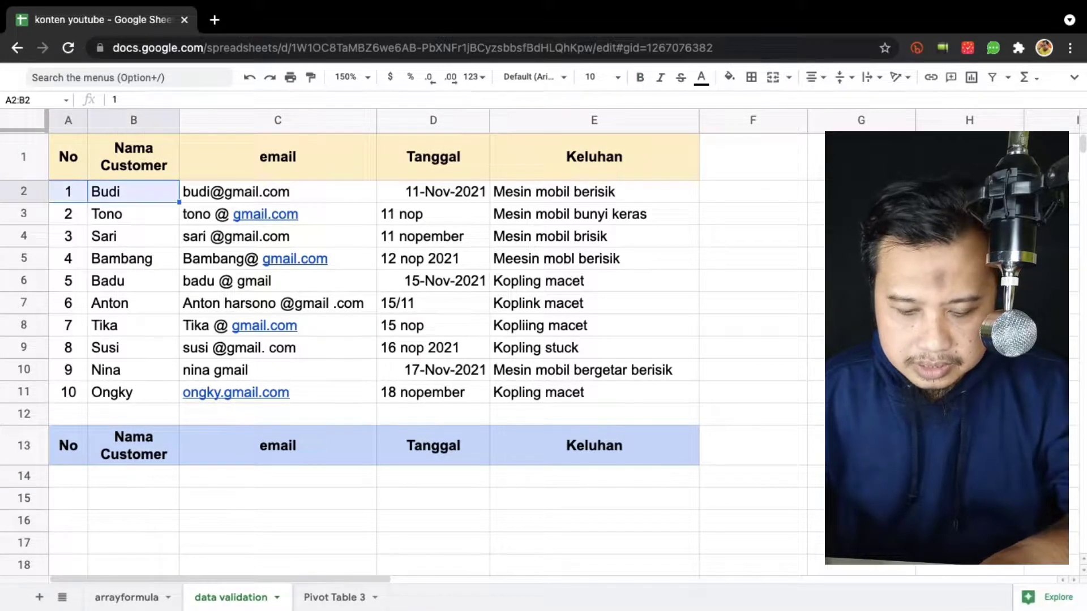
pyautogui.press('shift+super+Down')
pyautogui.press('super+c')
pyautogui.press('Down')
pyautogui.press('super+Down')
pyautogui.press('super+Down')
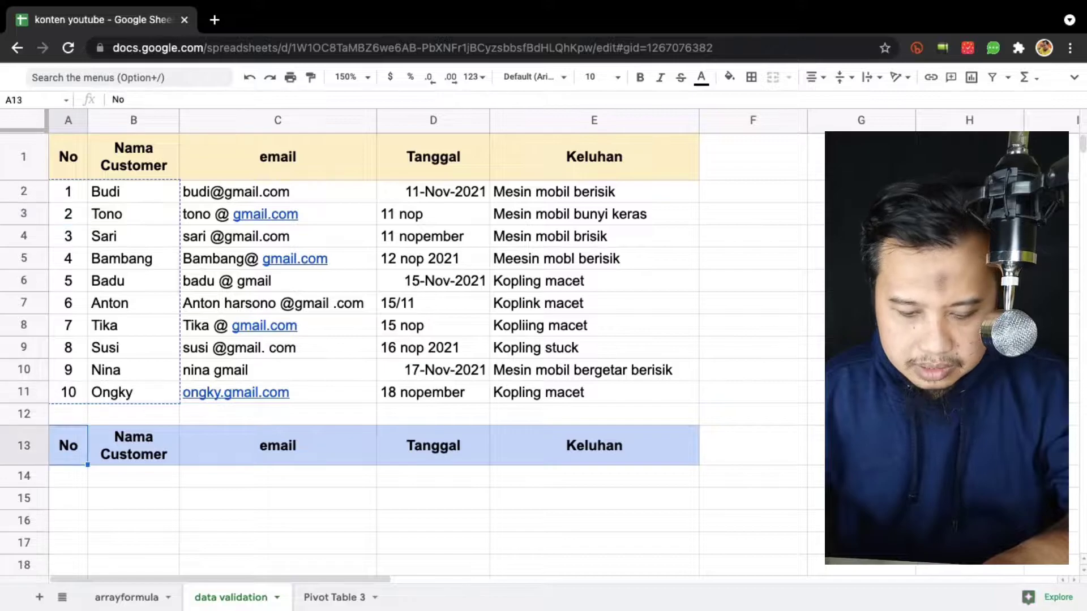
pyautogui.press('Down')
pyautogui.press('super+v')
# Select the empty email cells C14 through C23.
pyautogui.press('Right')
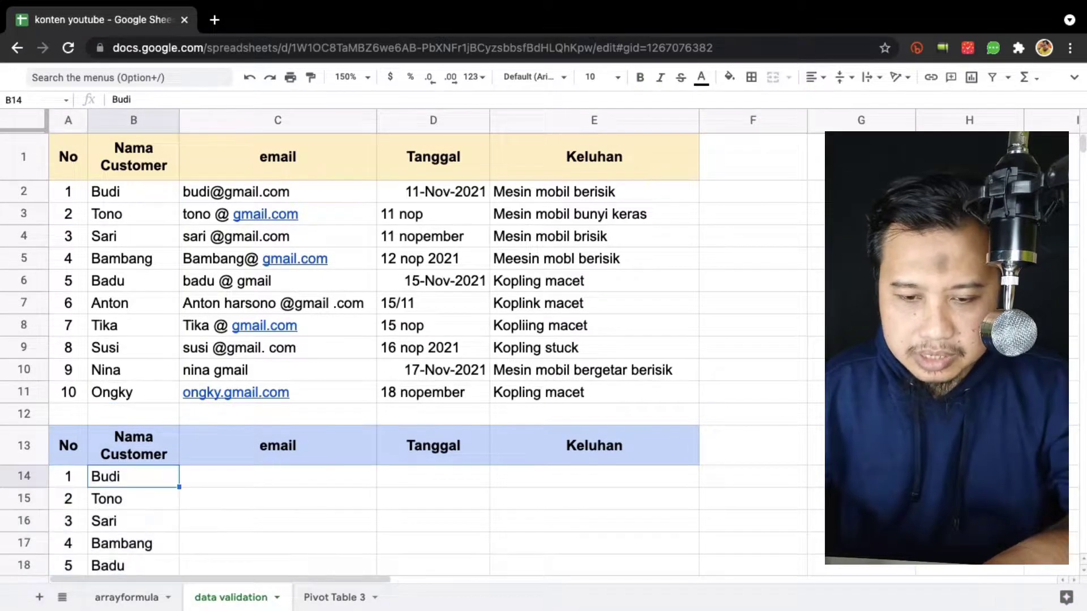
pyautogui.press('Right')
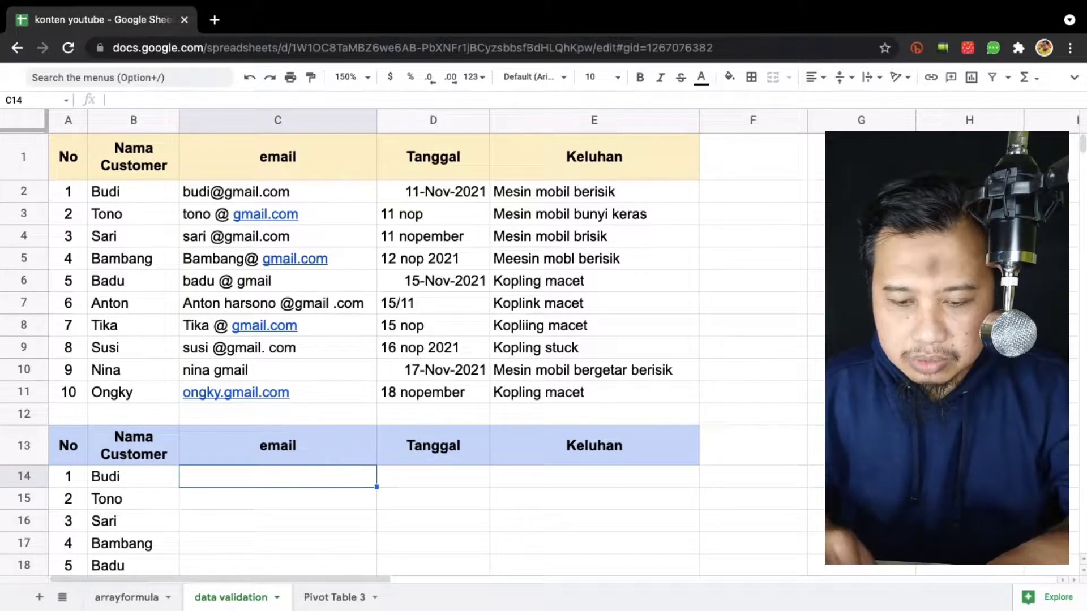
pyautogui.scroll(-2, 322, 347)
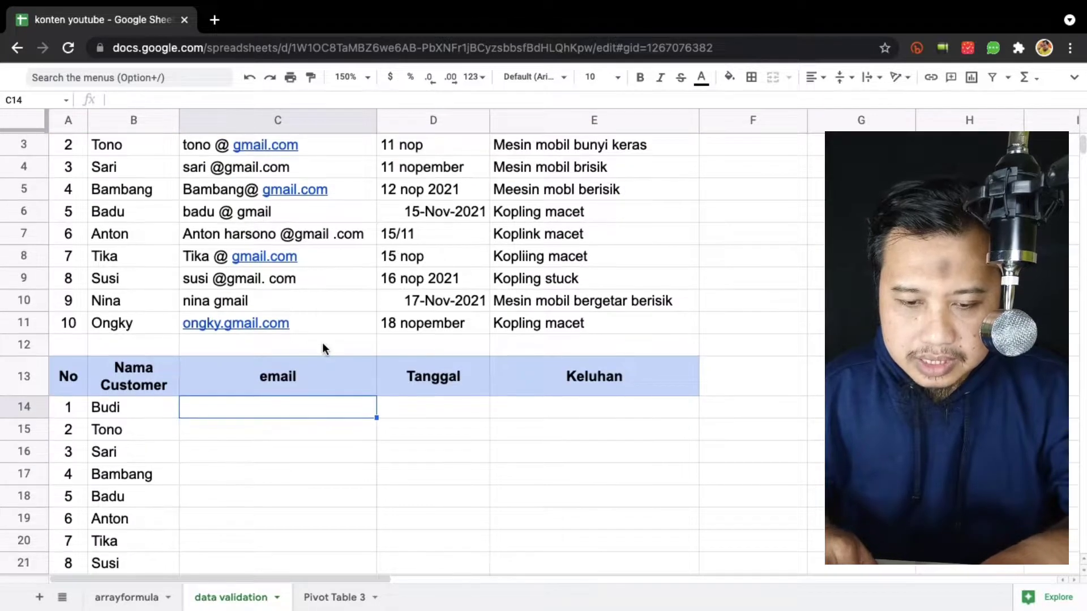
pyautogui.scroll(-1, 323, 346)
pyautogui.scroll(-2, 323, 346)
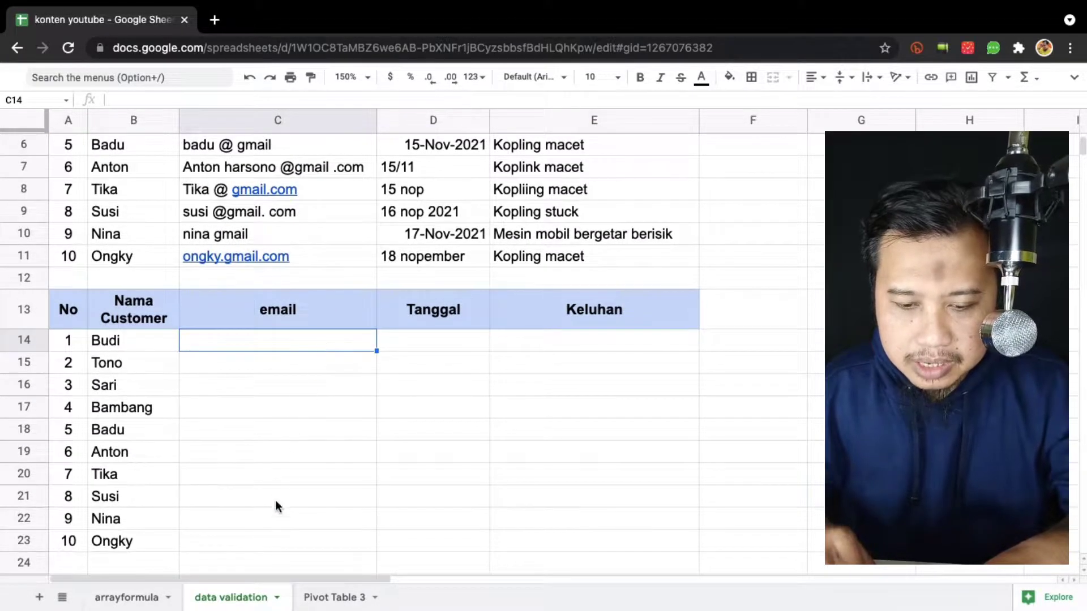
pyautogui.keyDown('shift'); pyautogui.click(287, 541); pyautogui.keyUp('shift')
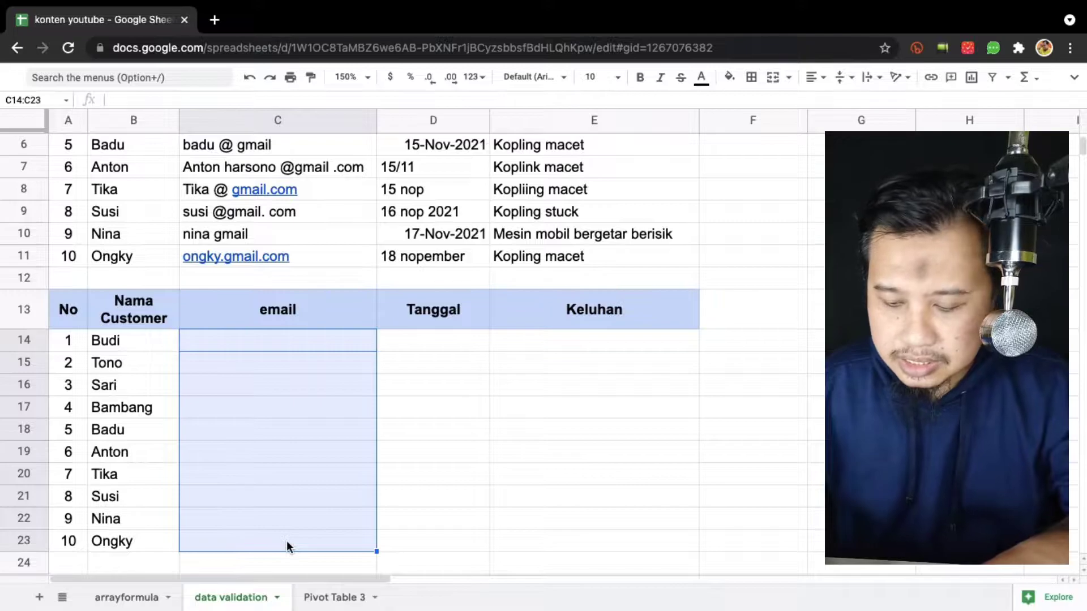
# Open data validation for C14:C23 with the criteria Text, is valid email.
pyautogui.hotkey('alt', '/')
pyautogui.write('data')
pyautogui.press('Down')
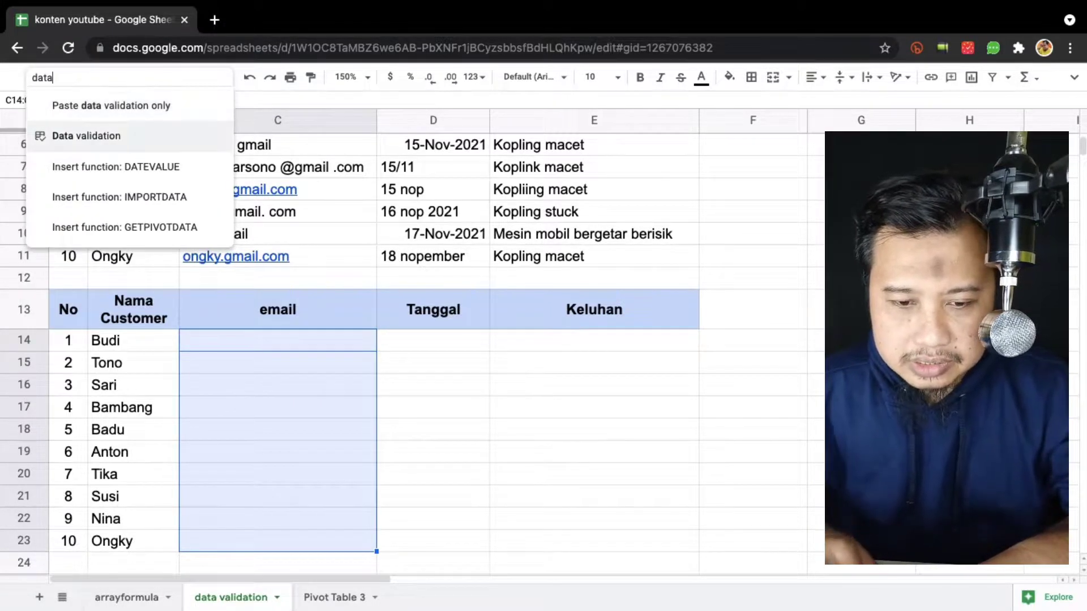
pyautogui.click(116, 135)
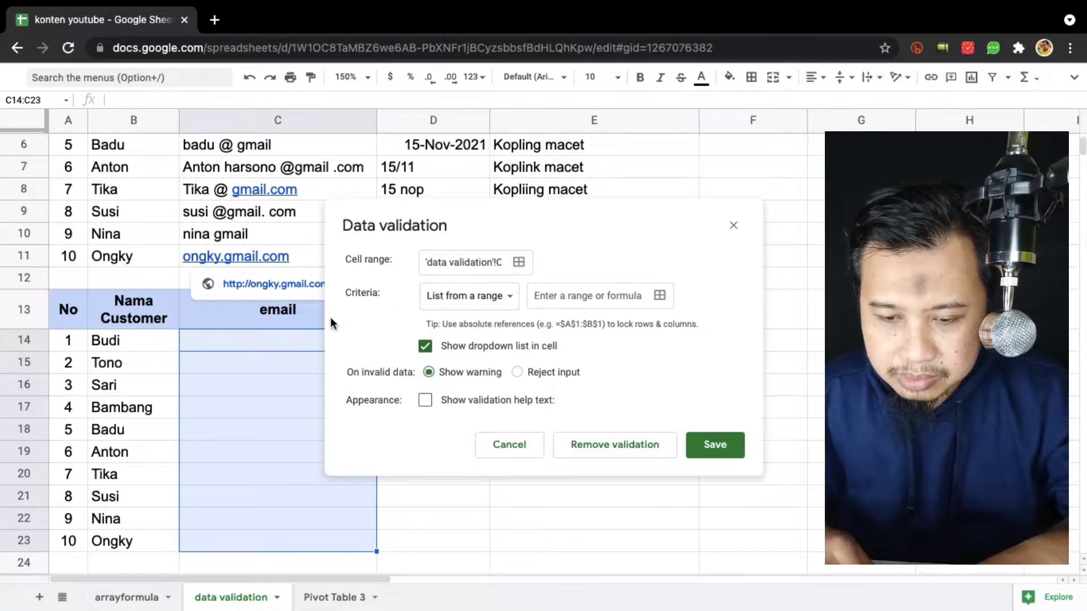
pyautogui.click(498, 296)
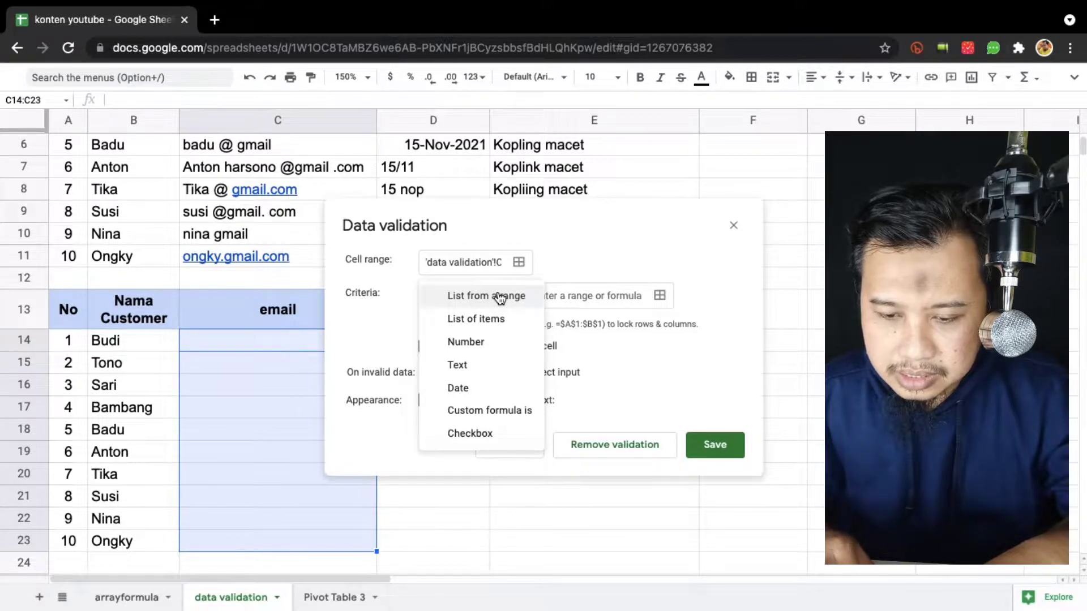
pyautogui.click(489, 366)
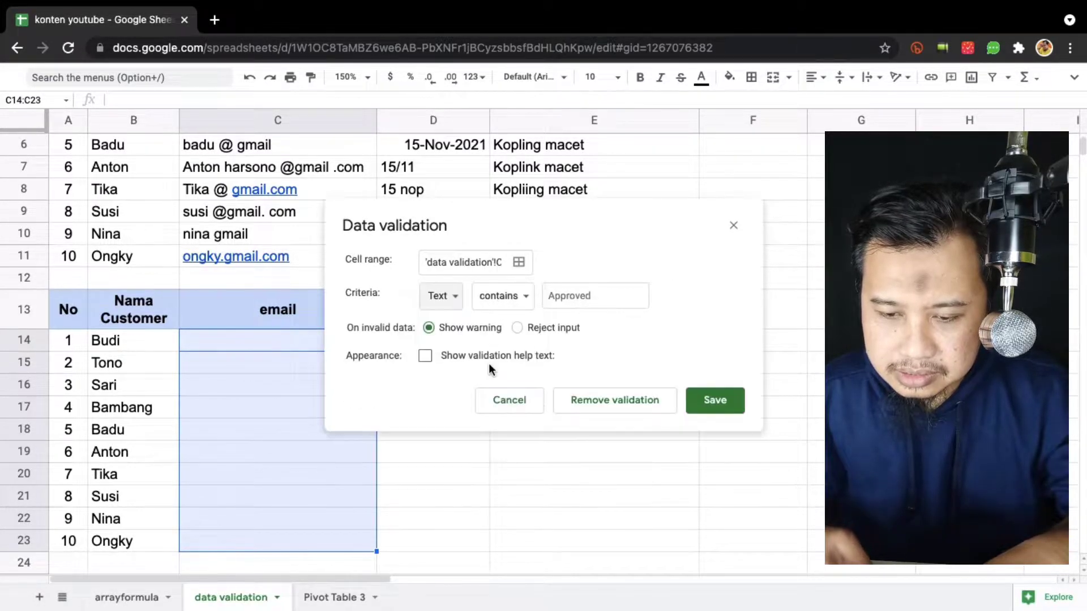
pyautogui.click(528, 295)
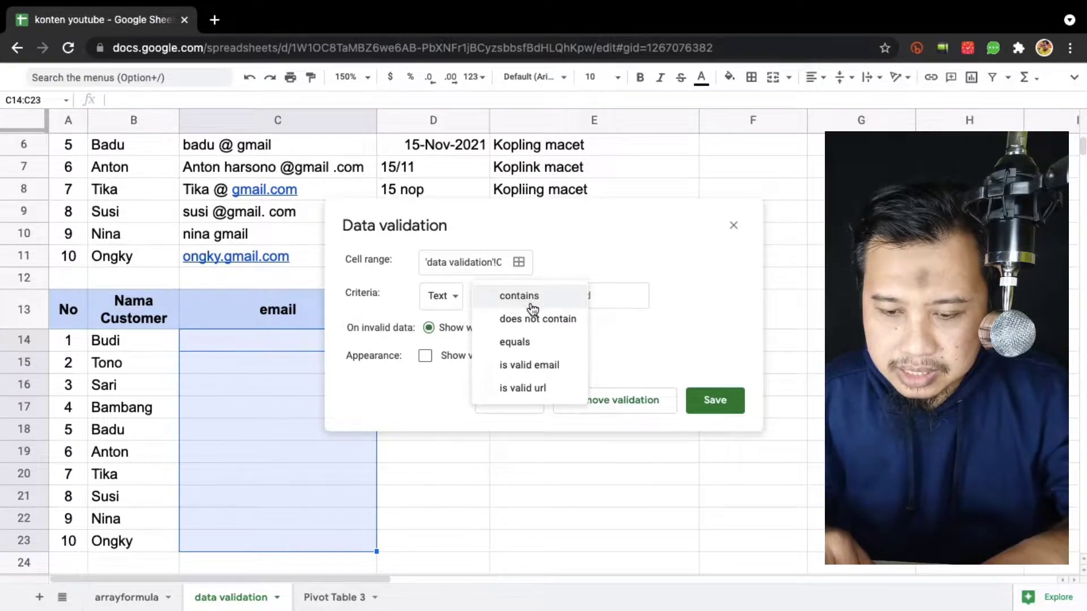
pyautogui.click(566, 373)
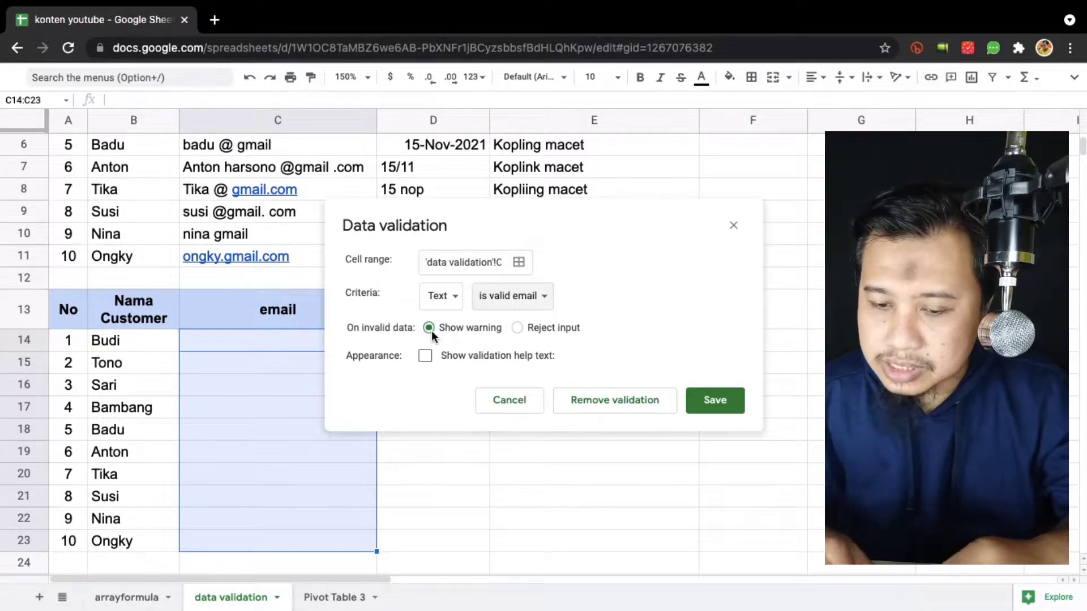
# Reject invalid input, add help text 'Tolong input alamat email yang benar!', and save the rule.
pyautogui.click(516, 328)
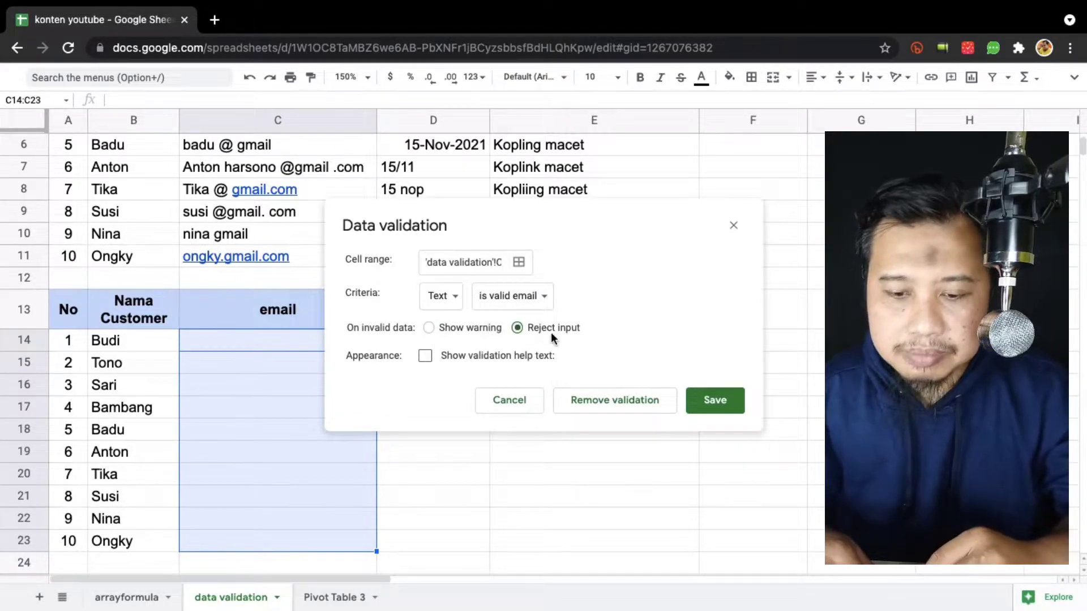
pyautogui.click(424, 357)
pyautogui.tripleClick(505, 392)
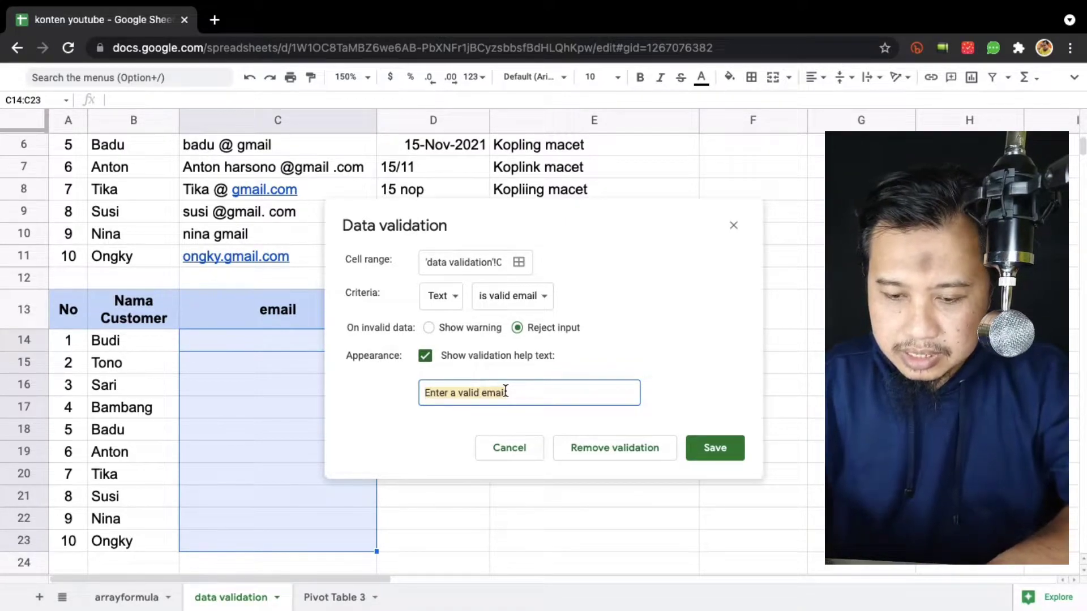
pyautogui.write('Tolong input')
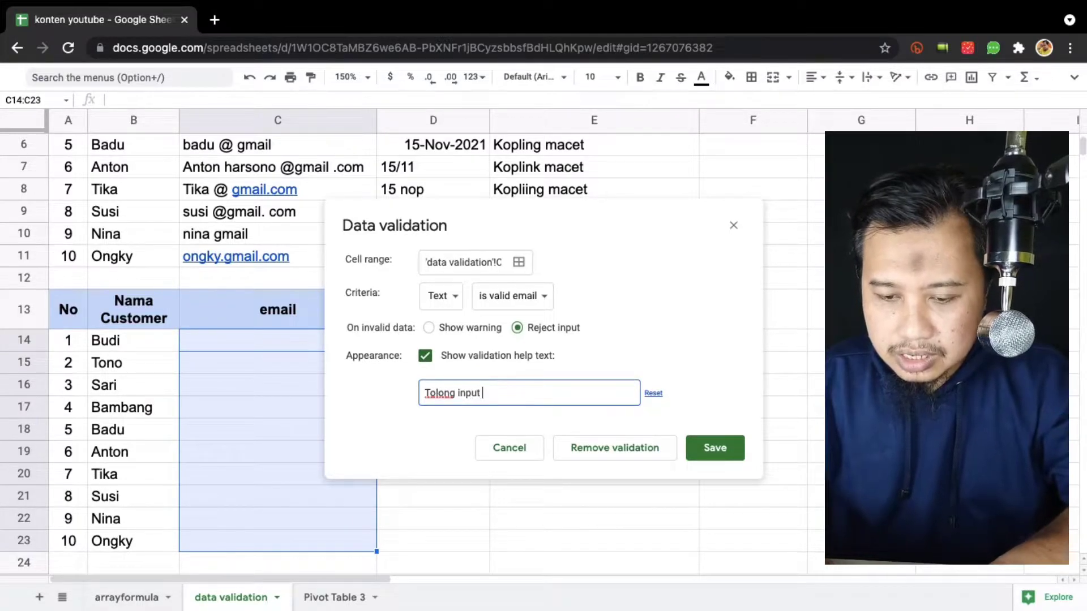
pyautogui.write(' alamat email yang benar!')
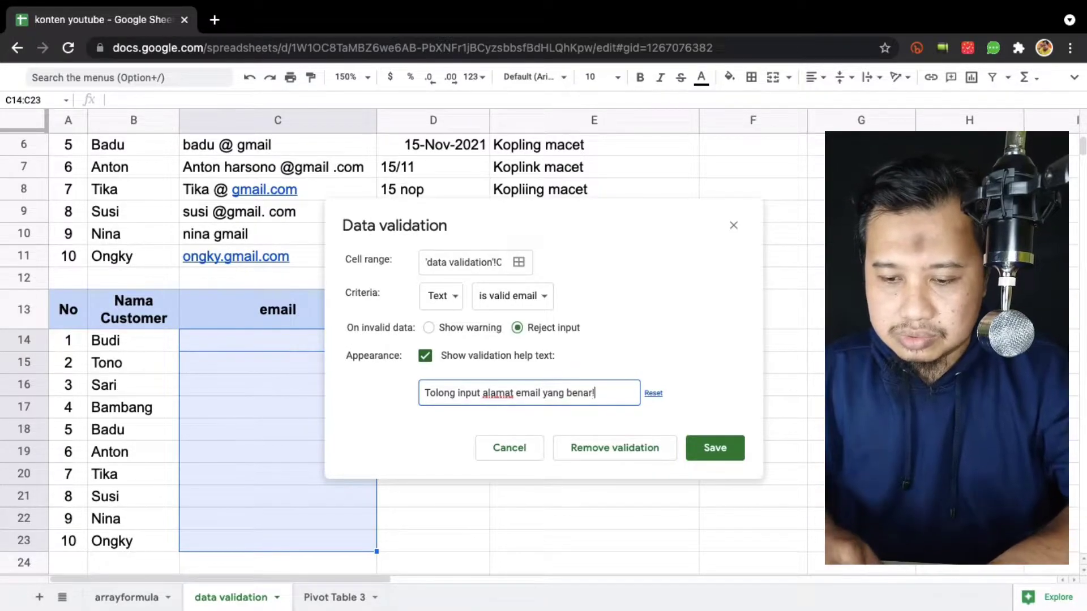
pyautogui.click(717, 452)
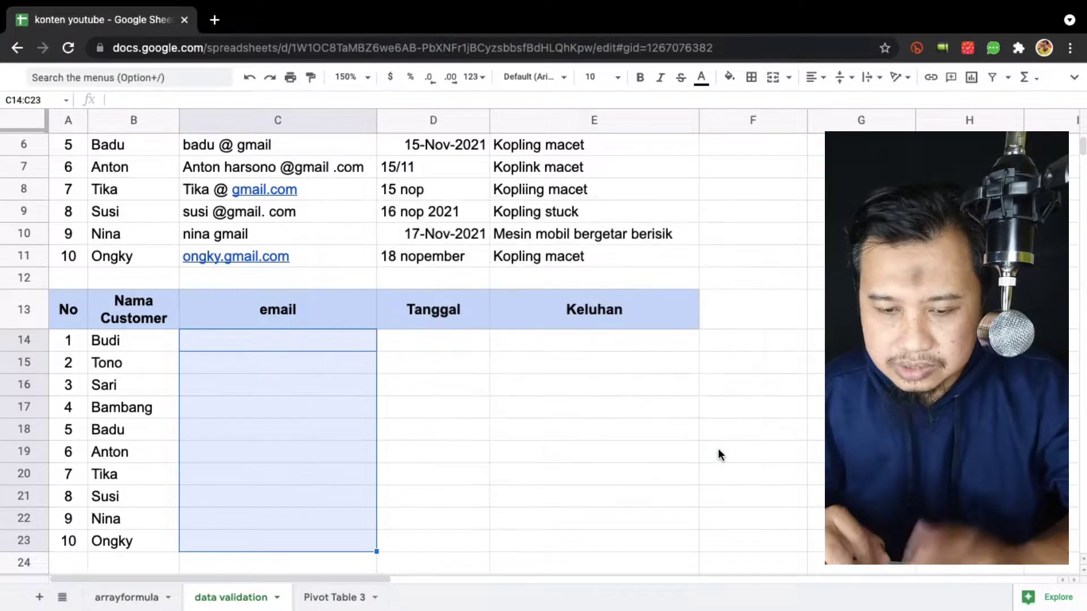
pyautogui.click(277, 341)
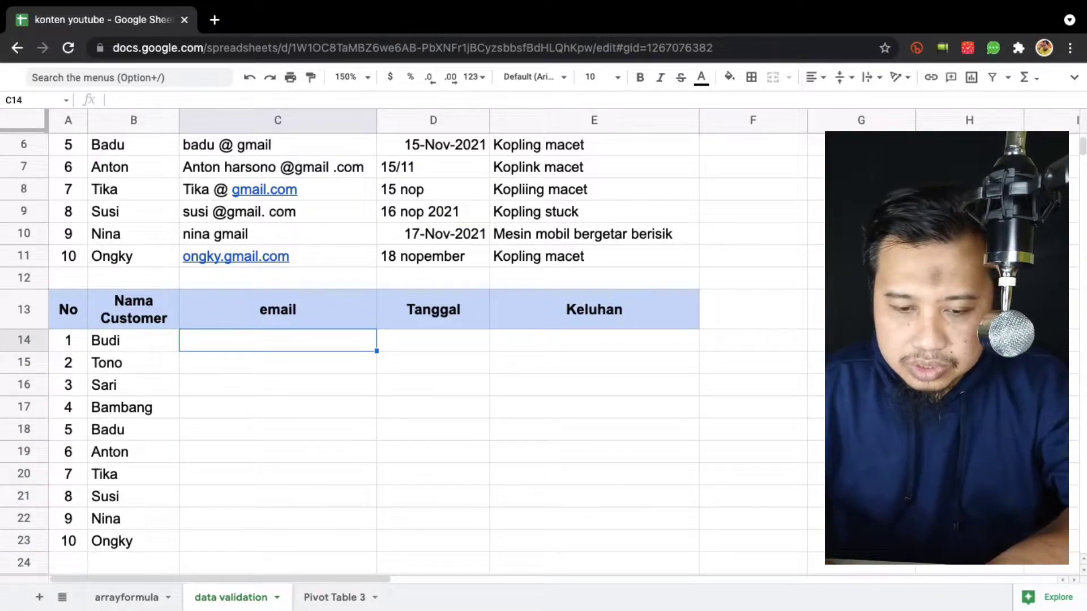
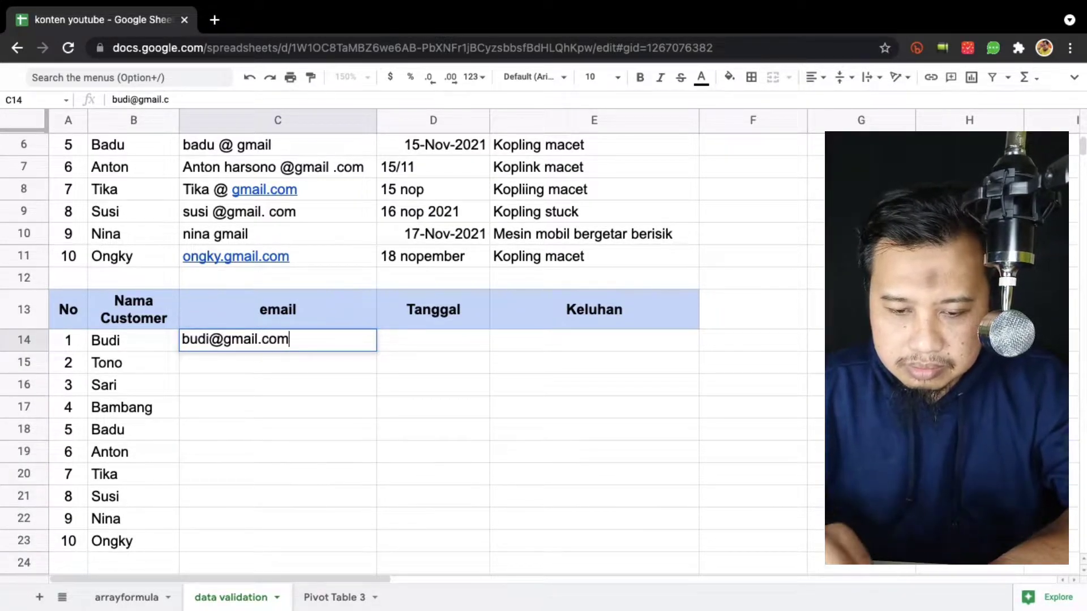
pyautogui.press('Return')
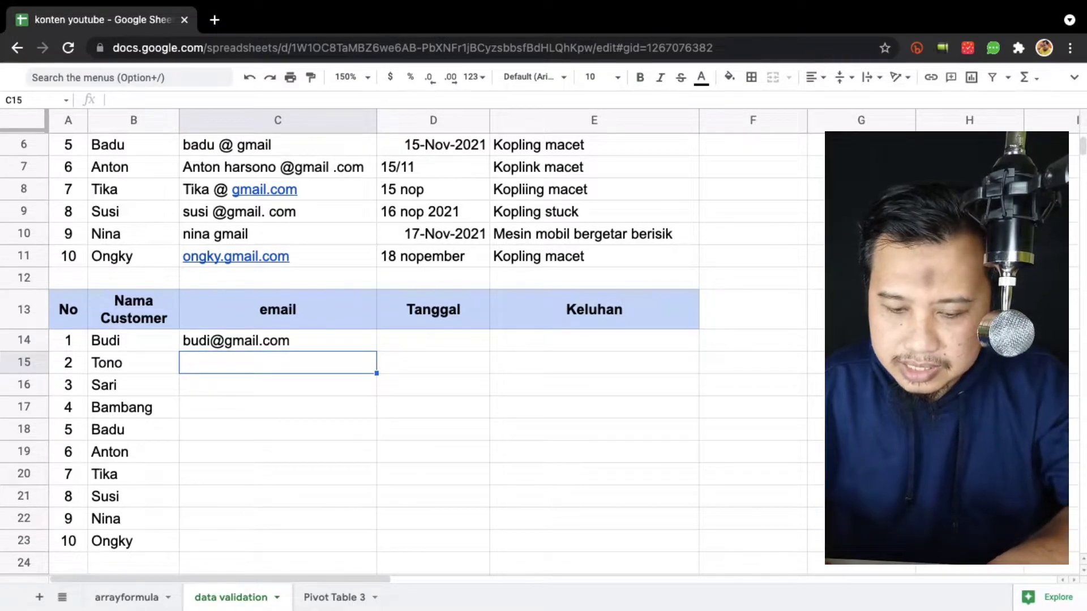
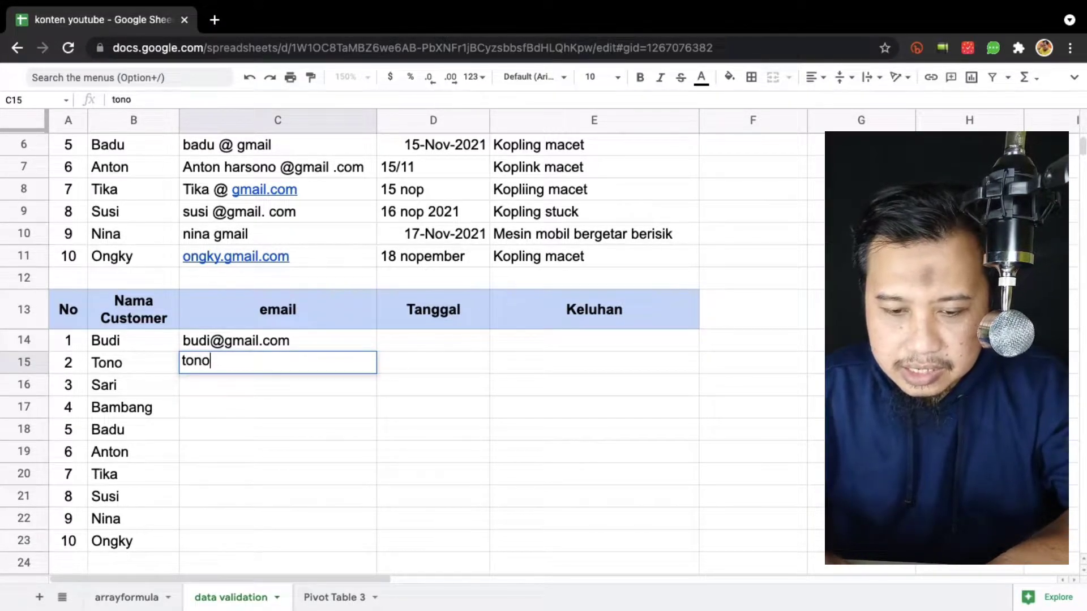
pyautogui.press('Return')
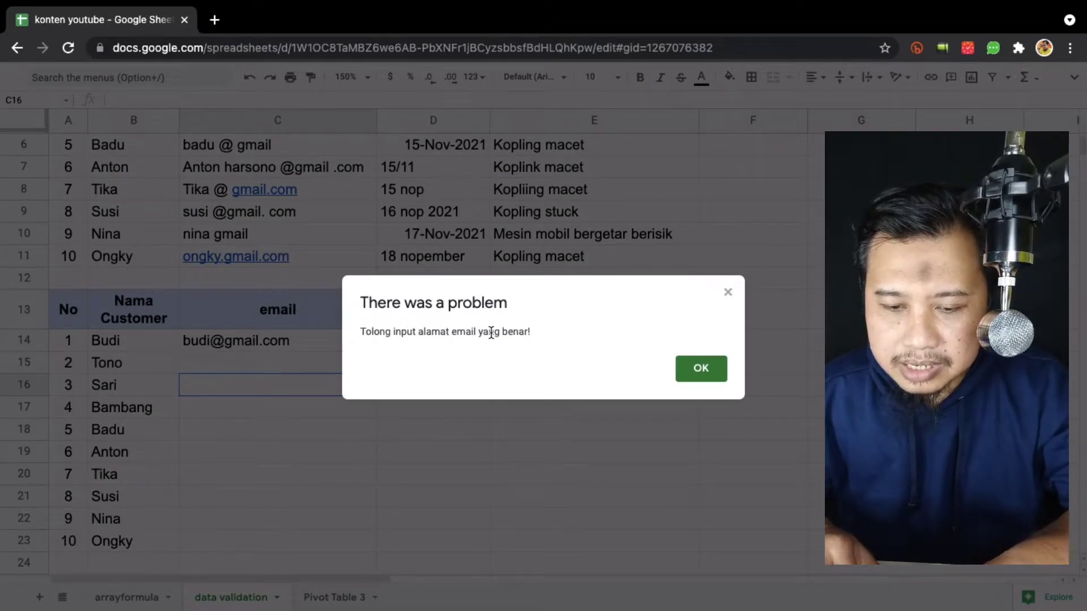
pyautogui.click(701, 368)
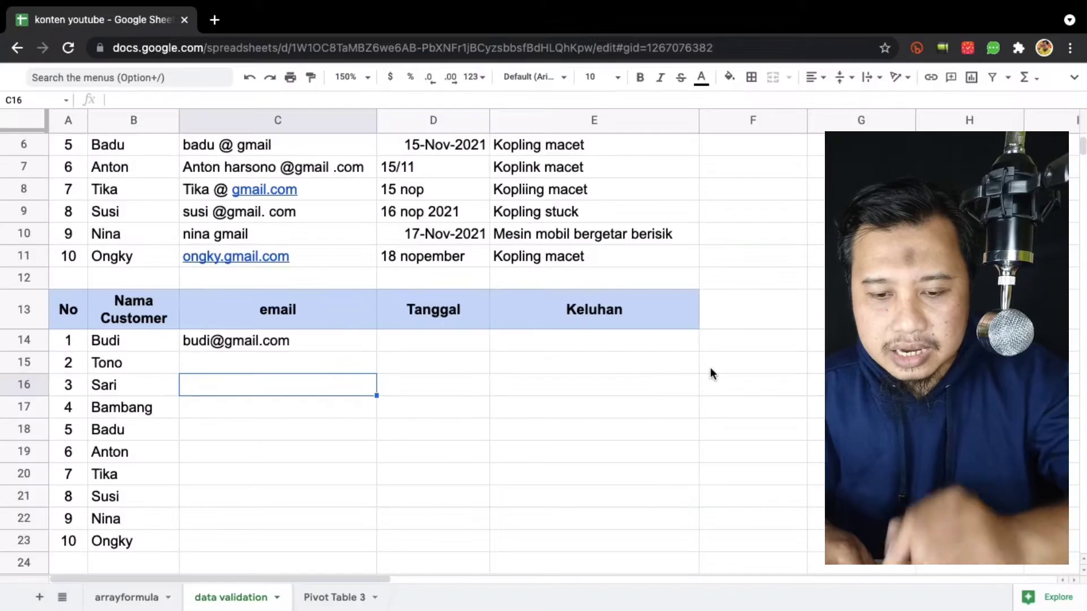
pyautogui.click(302, 368)
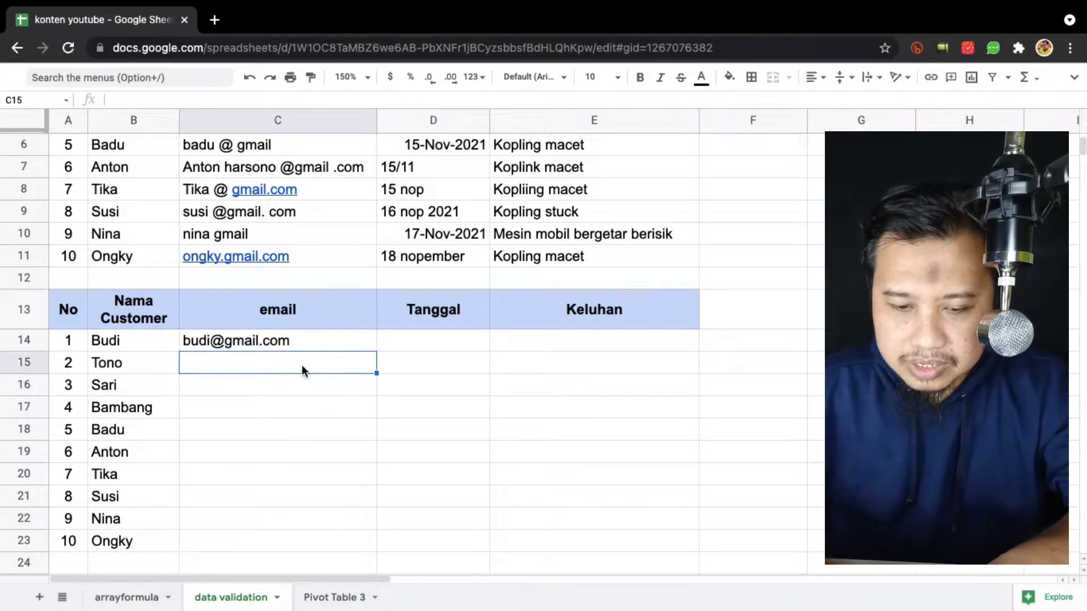
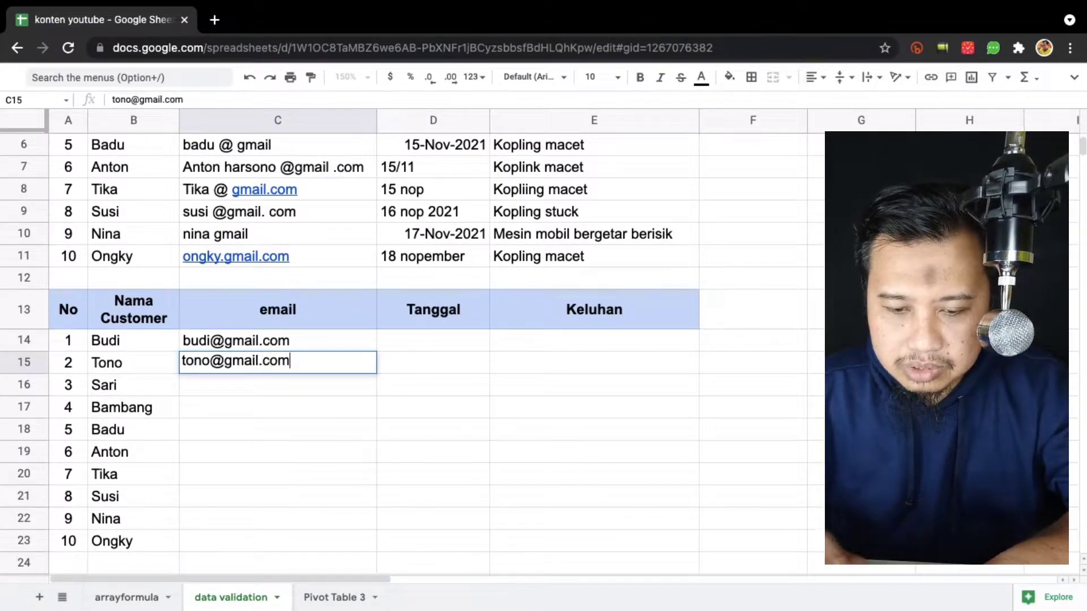
pyautogui.press('Return')
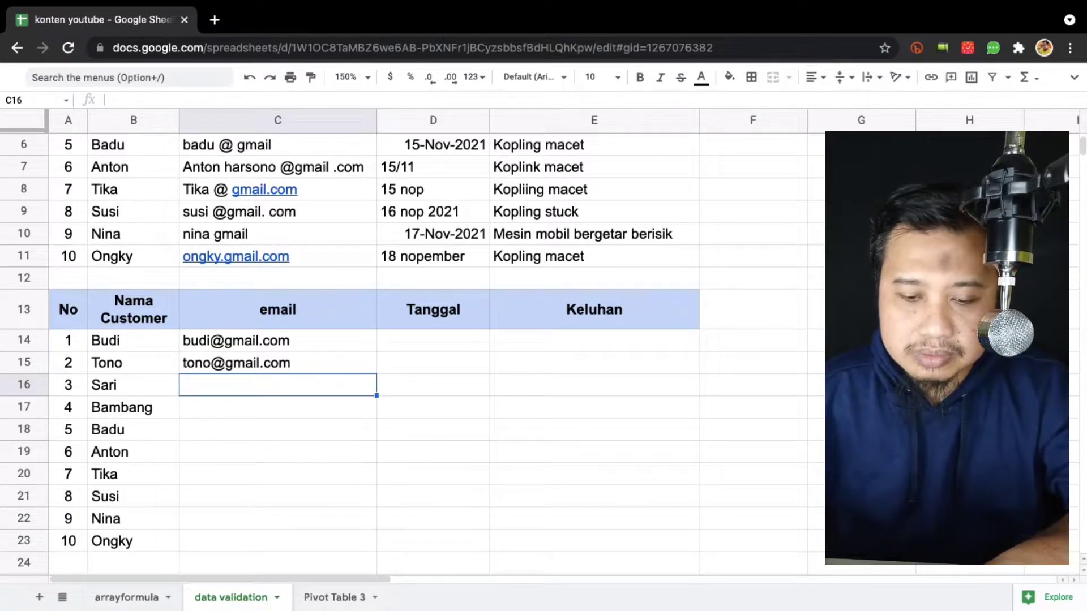
pyautogui.write('t')
pyautogui.press('BackSpace')
pyautogui.press('BackSpace')
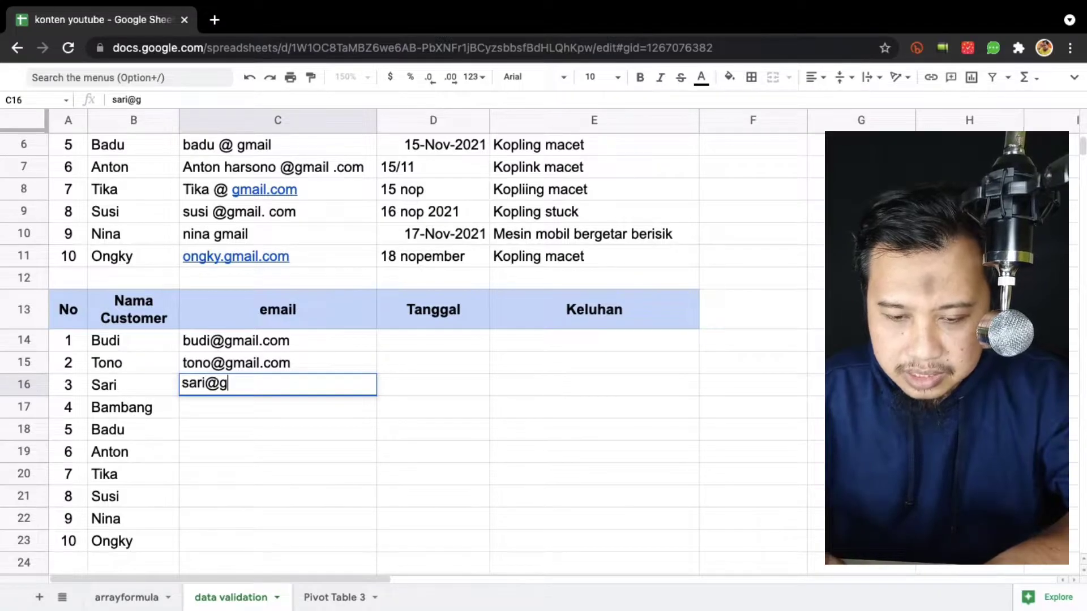
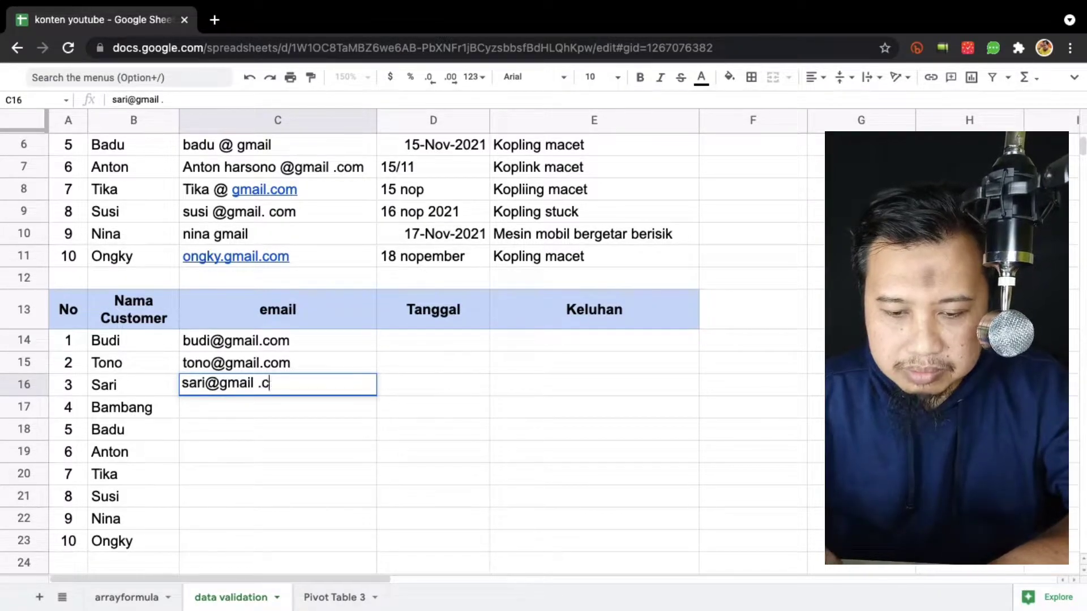
pyautogui.press('Return')
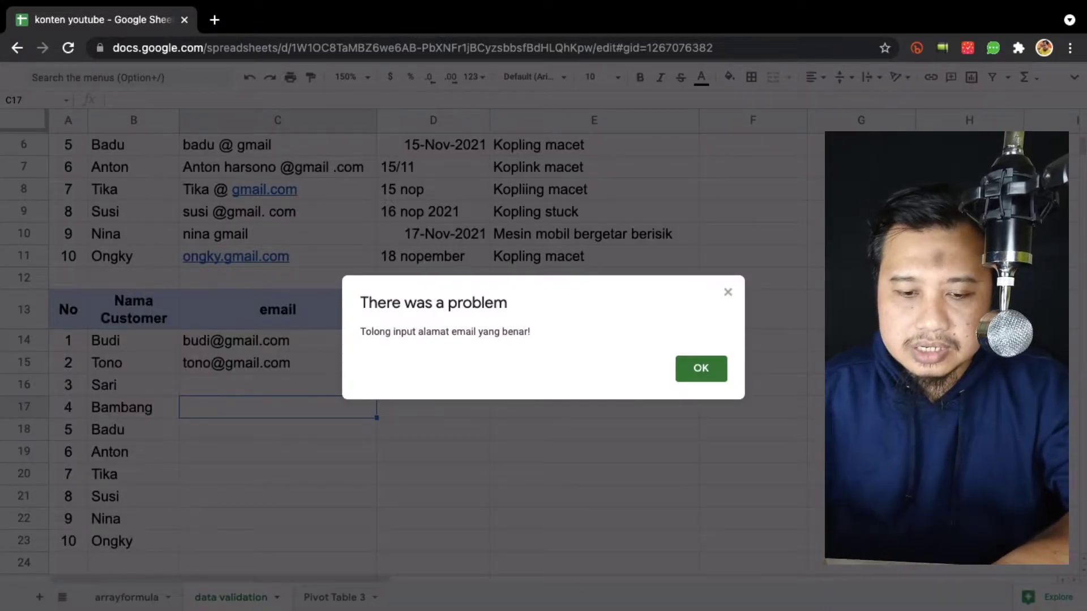
pyautogui.press('Return')
pyautogui.press('Up')
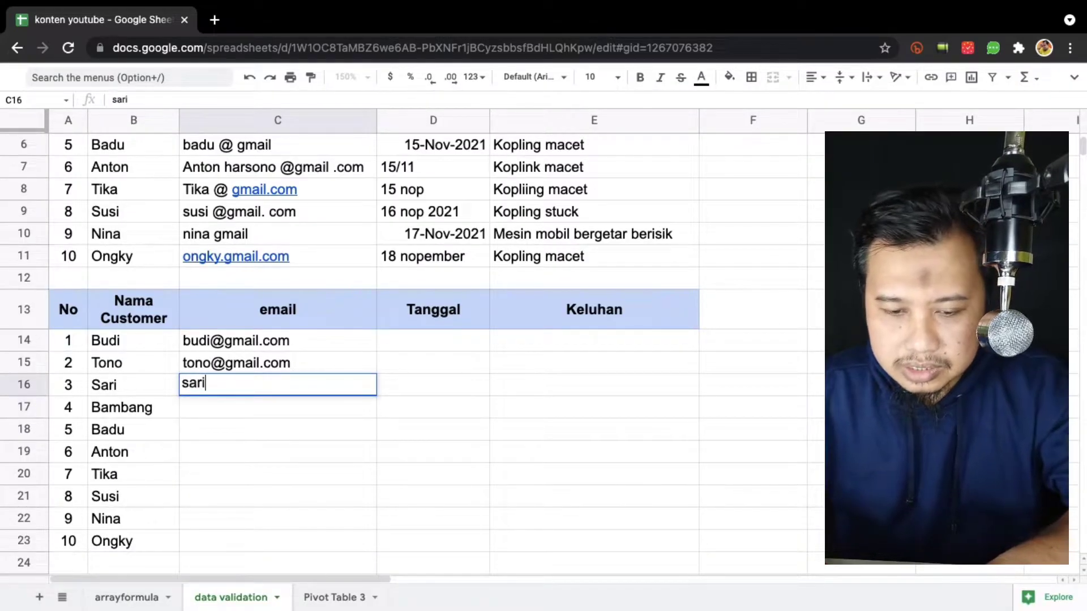
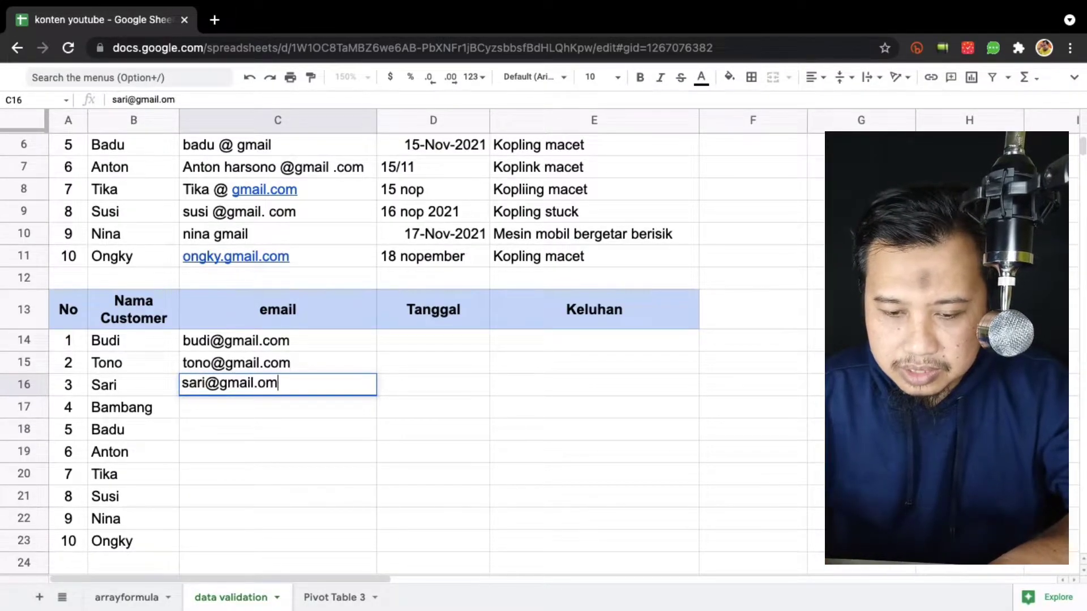
pyautogui.write('com')
pyautogui.press('Return')
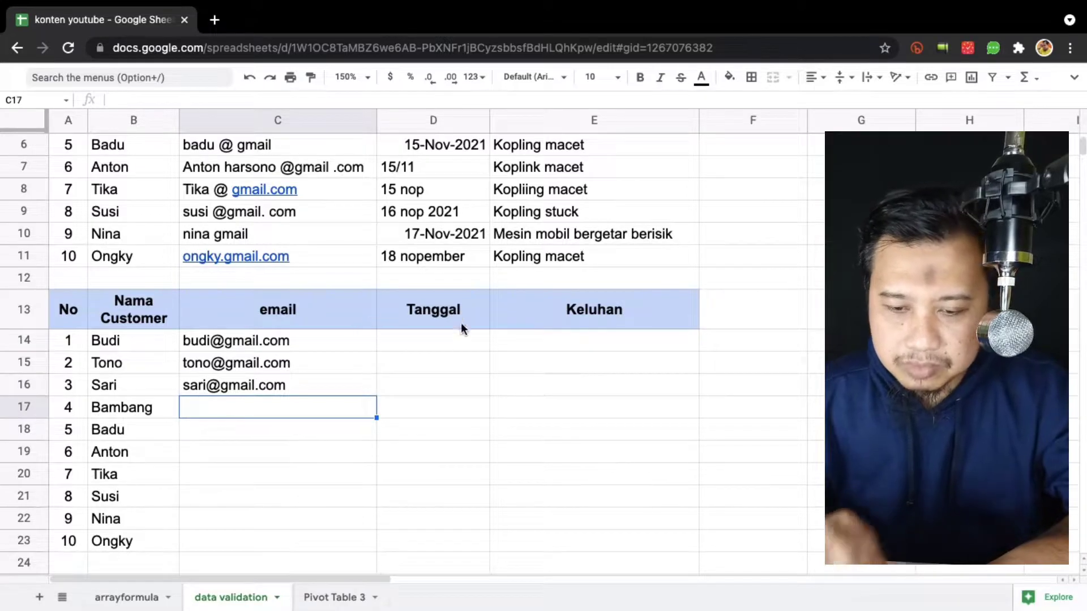
# Select D14:D23 and open data validation with the criteria Date, is valid date.
pyautogui.click(430, 345)
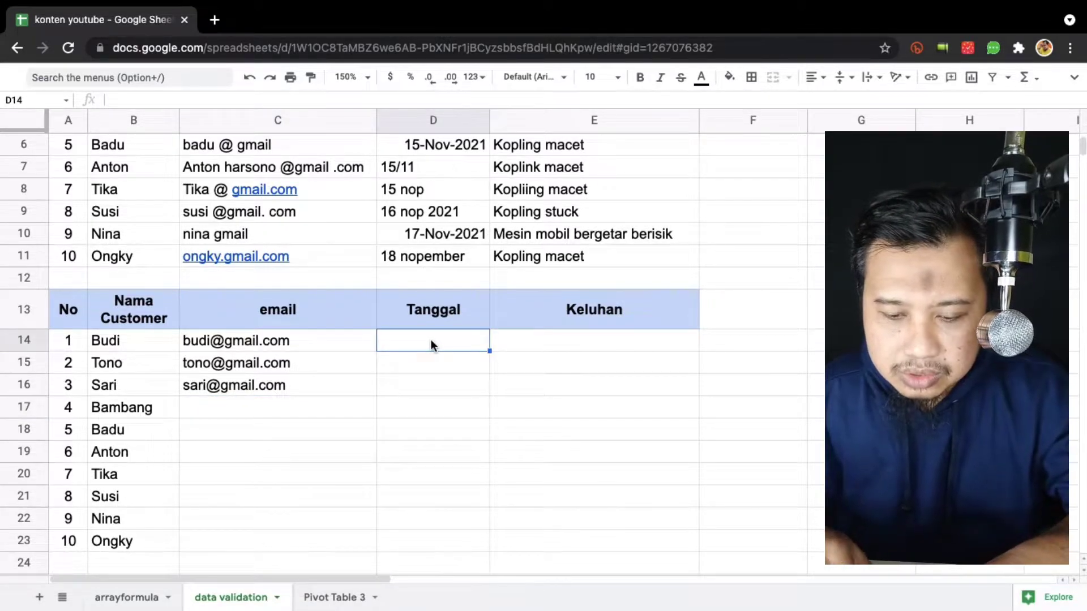
pyautogui.keyDown('shift'); pyautogui.click(419, 541); pyautogui.keyUp('shift')
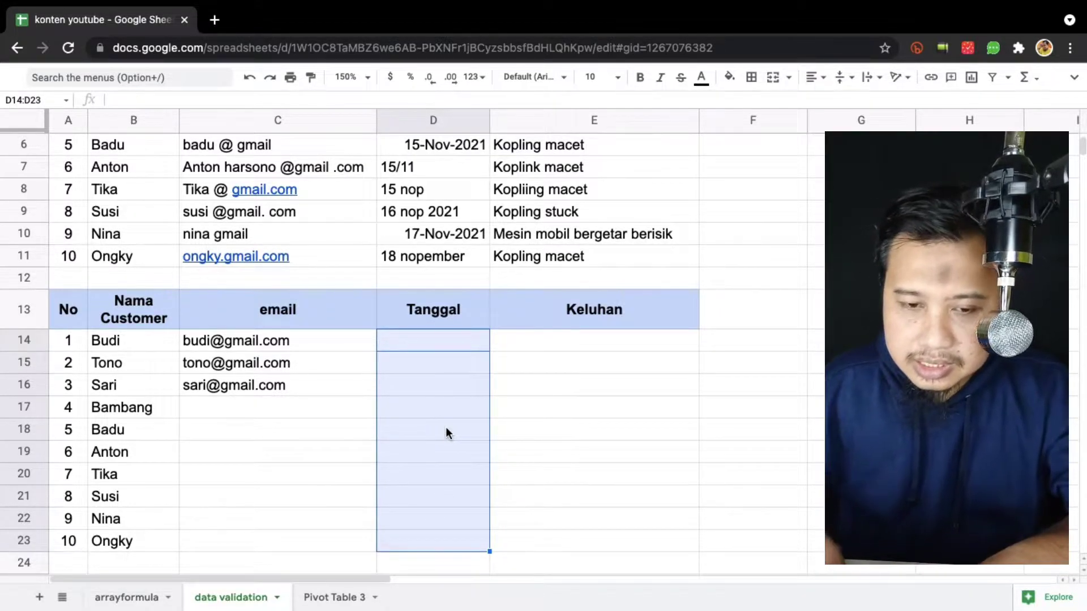
pyautogui.hotkey('alt', '/')
pyautogui.write('data')
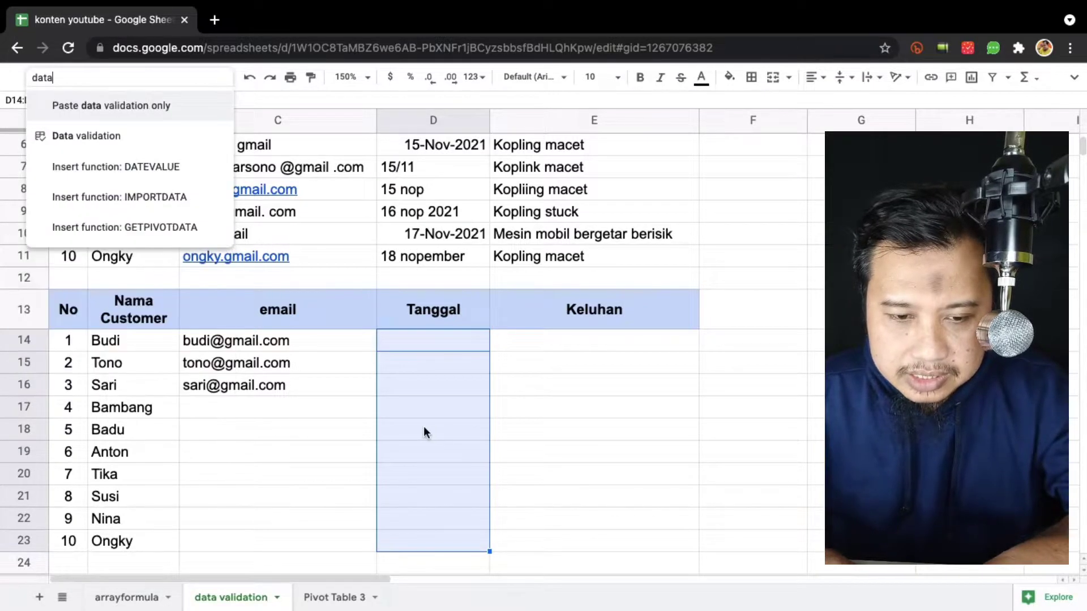
pyautogui.click(141, 145)
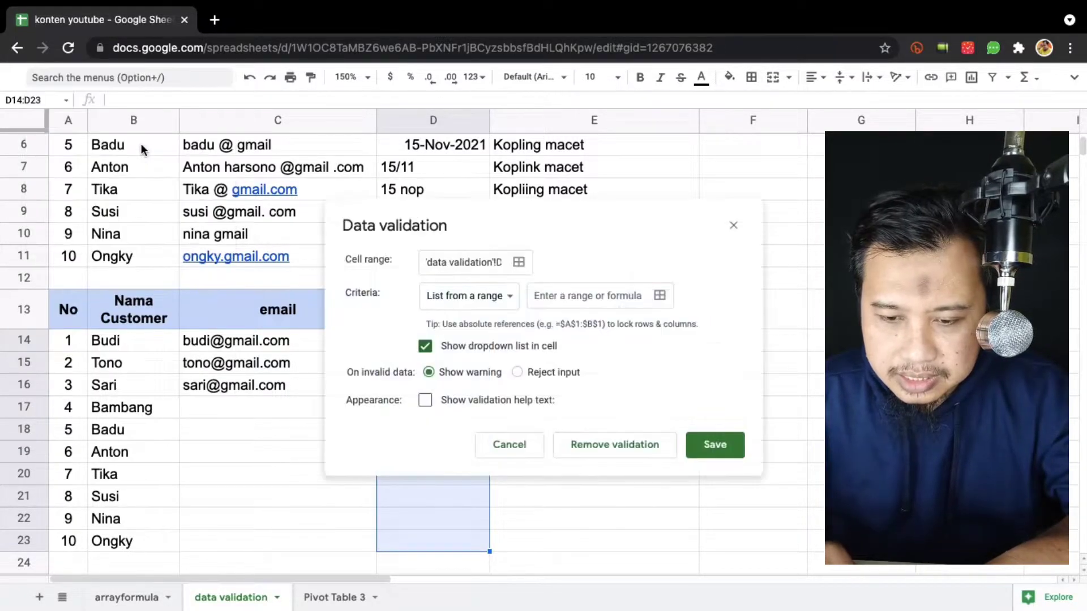
pyautogui.click(516, 300)
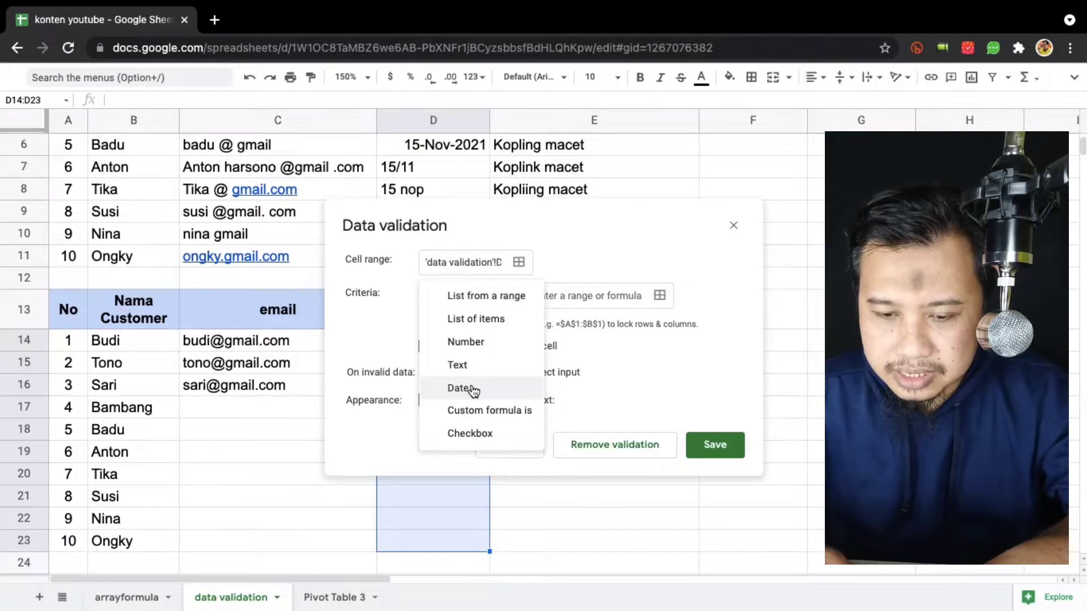
pyautogui.click(390, 309)
pyautogui.click(488, 296)
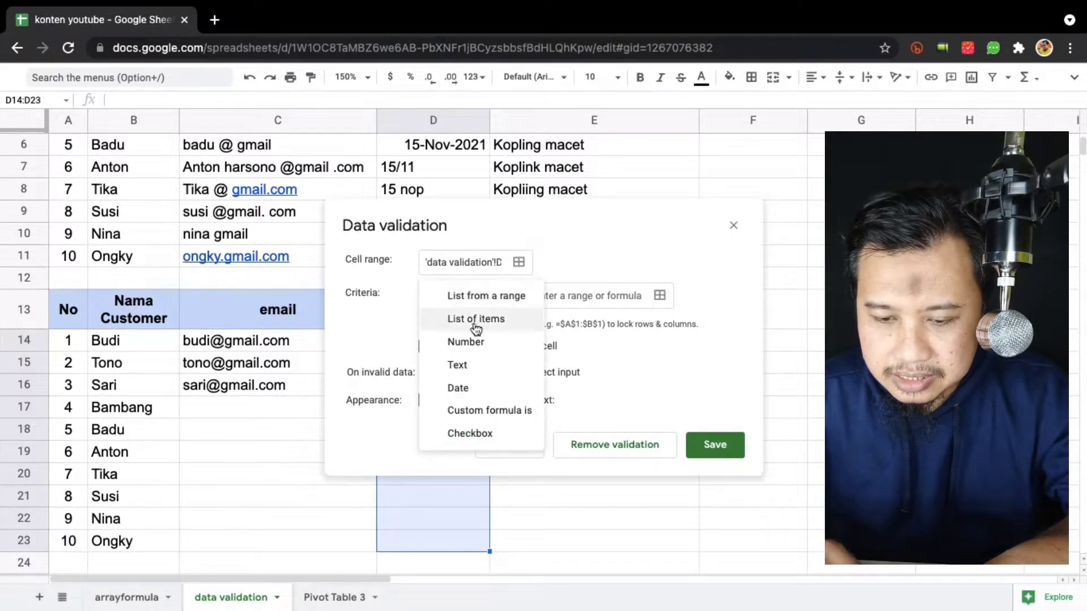
pyautogui.click(461, 386)
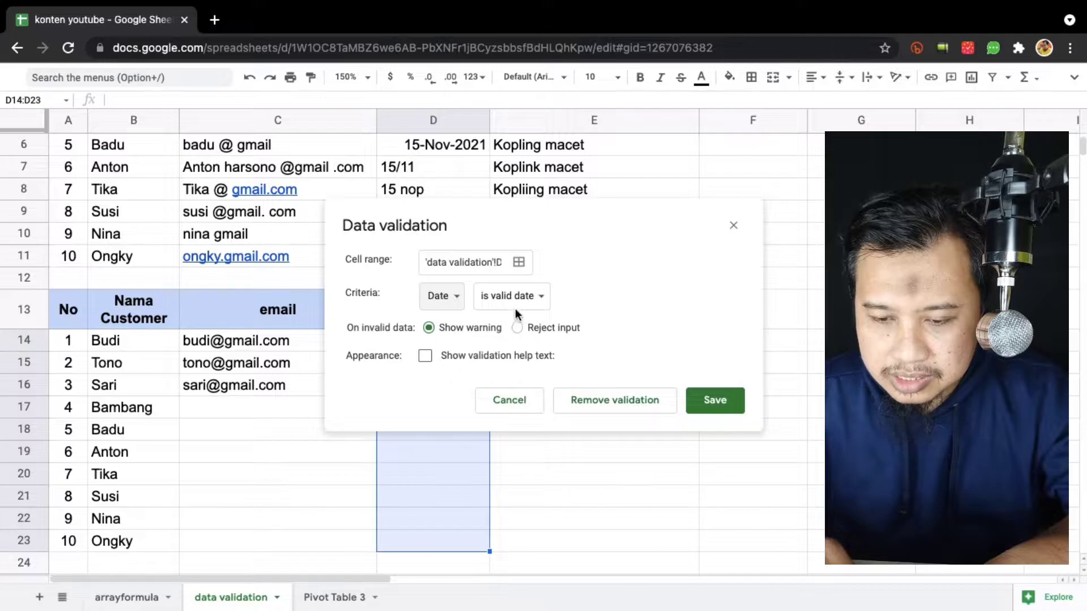
# Keep the 'is valid date' condition, choose Reject input, and enable help text.
pyautogui.click(538, 296)
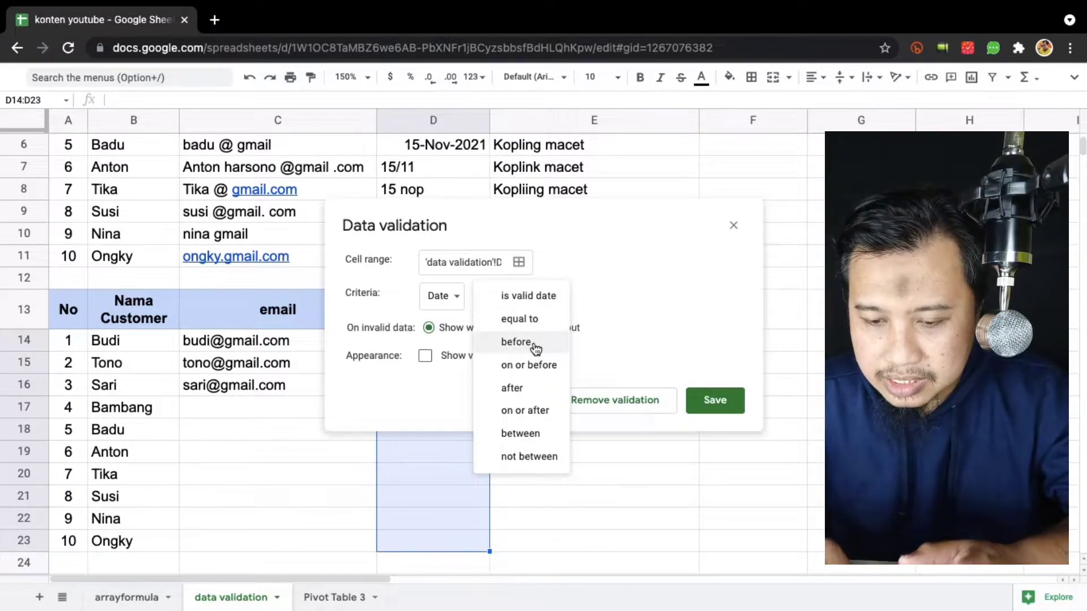
pyautogui.click(535, 295)
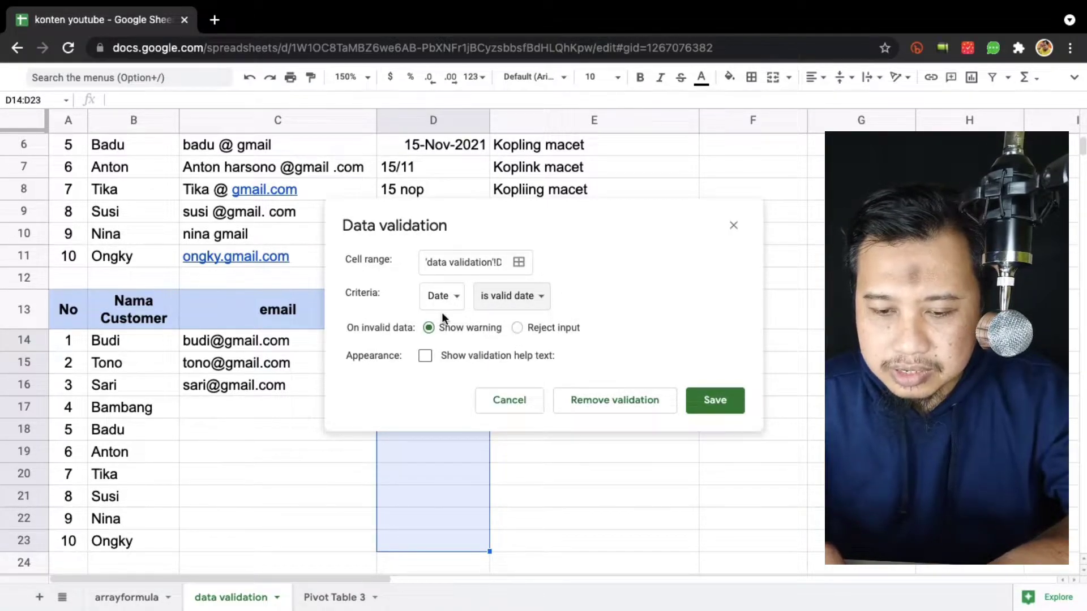
pyautogui.click(517, 328)
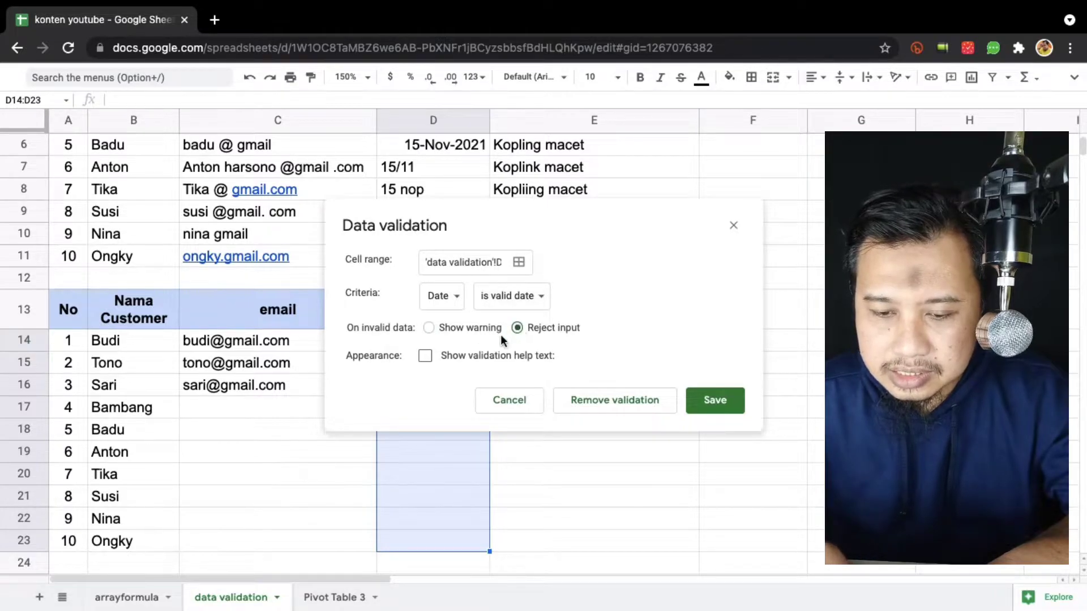
pyautogui.click(426, 356)
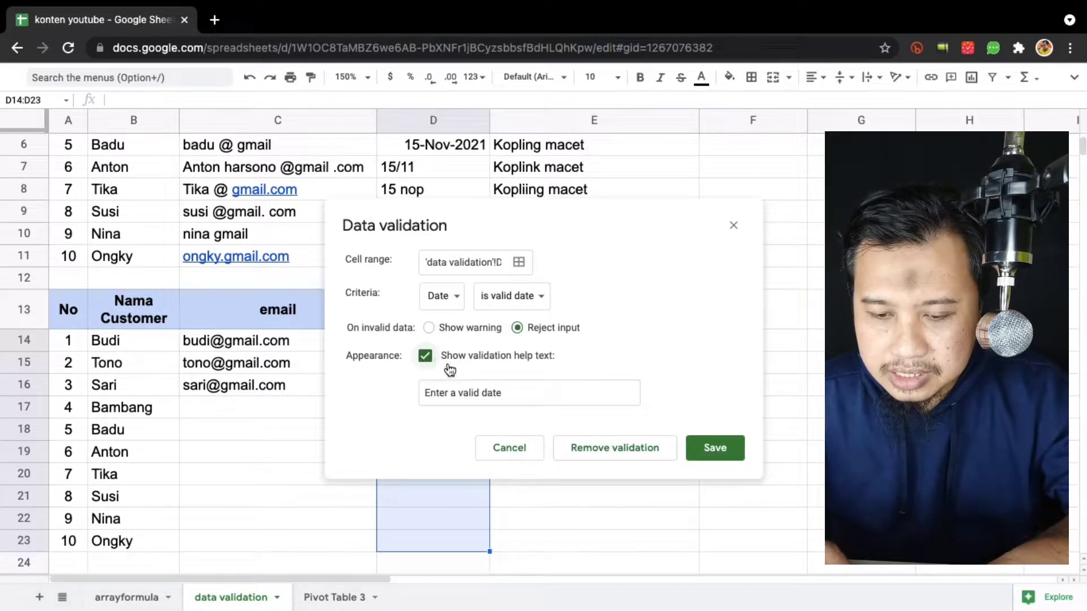
# Replace the default help text with 'Tolong klik 2x untuk memilih tanggal'.
pyautogui.click(523, 403)
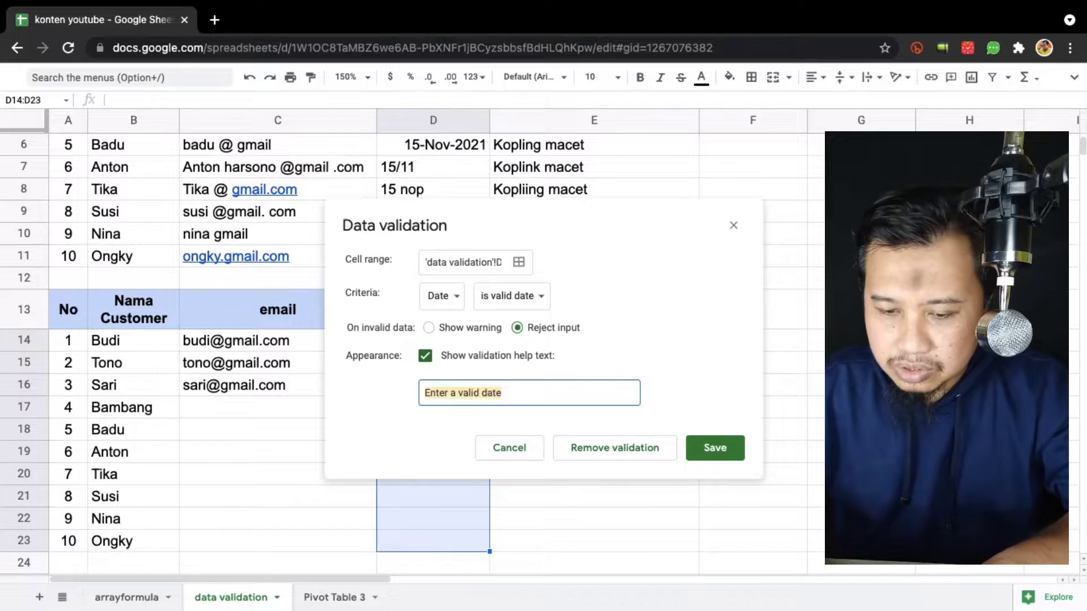
pyautogui.write('Tolong masukkan tanggal u')
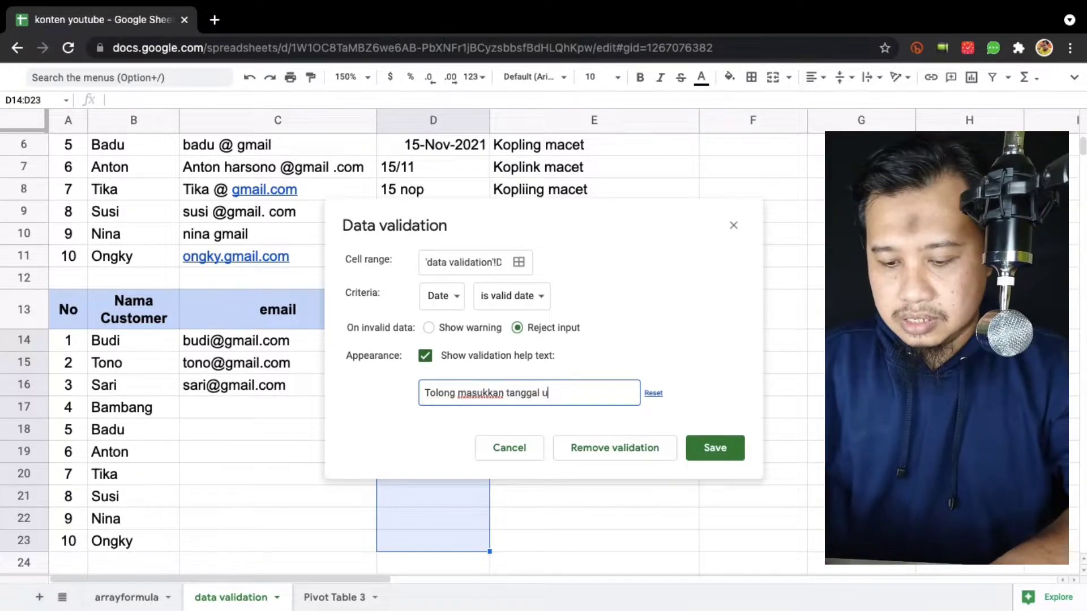
pyautogui.press('BackSpace')
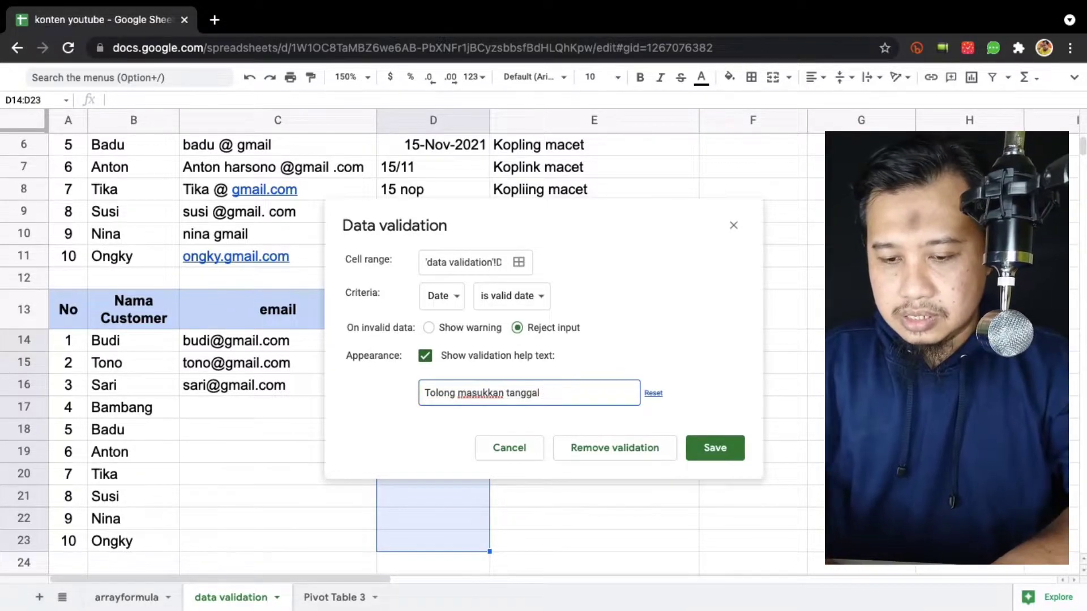
pyautogui.write('yang')
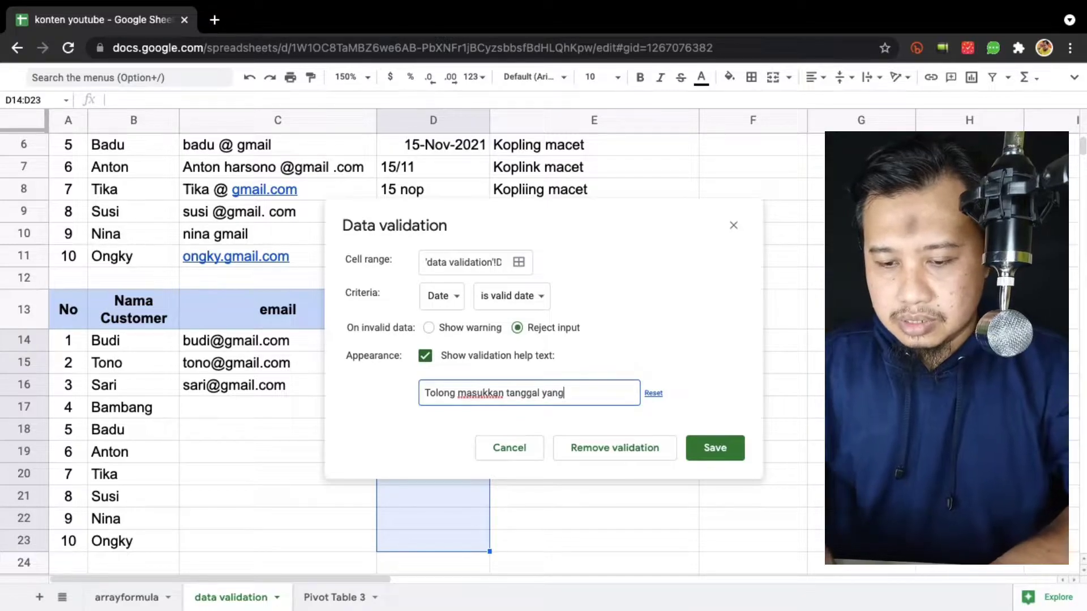
pyautogui.hotkey('shift', 'alt', 'Left')
pyautogui.hotkey('shift', 'alt', 'Left')
pyautogui.hotkey('shift', 'alt', 'Left')
pyautogui.hotkey('shift', 'alt', 'Left')
pyautogui.hotkey('shift', 'alt', 'Right')
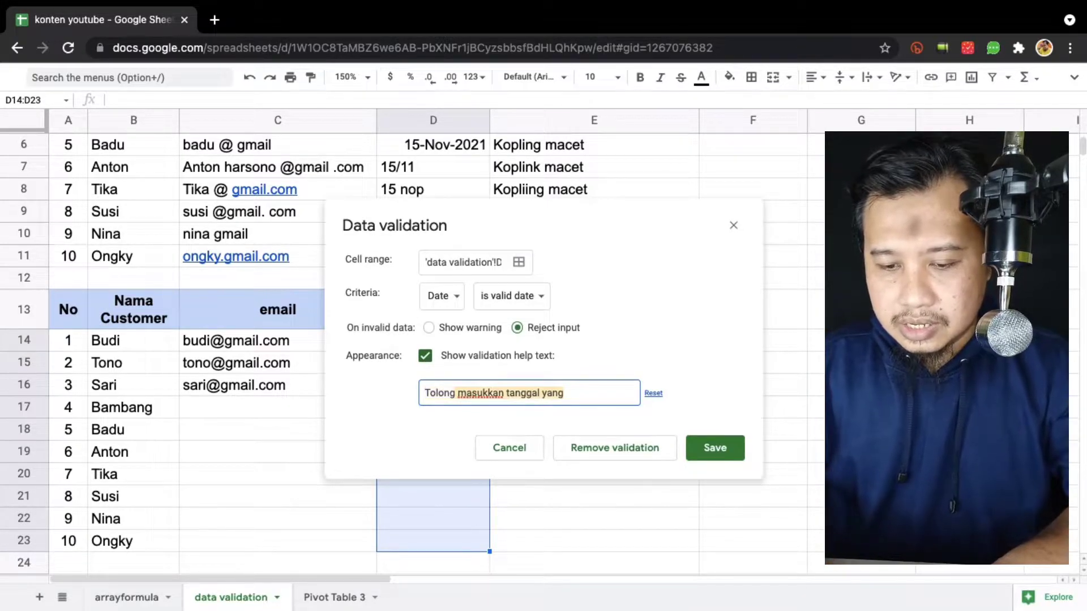
pyautogui.press('BackSpace')
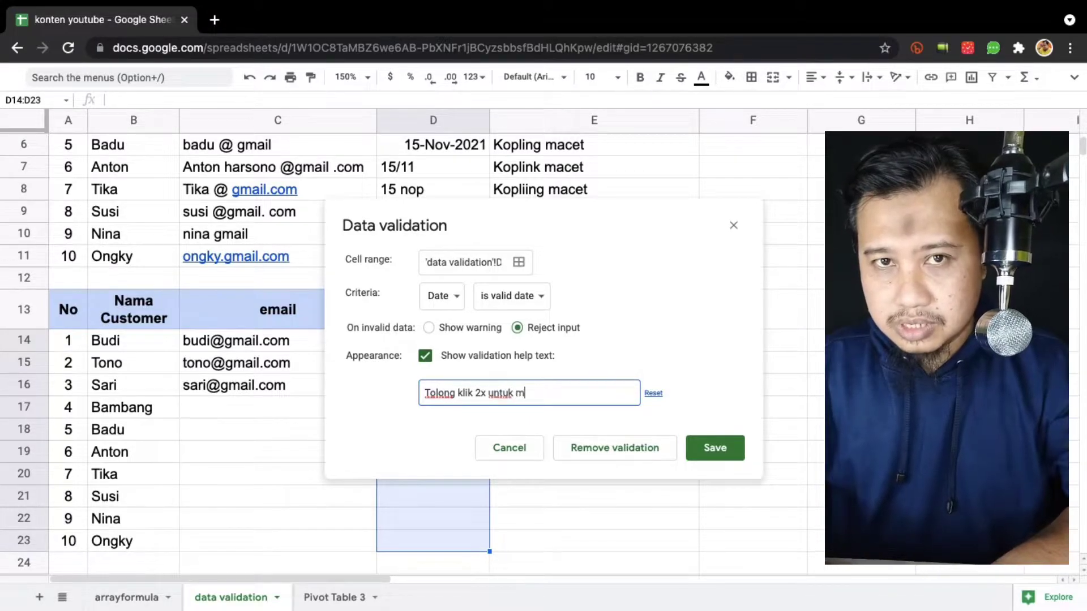
pyautogui.write('tanggal!')
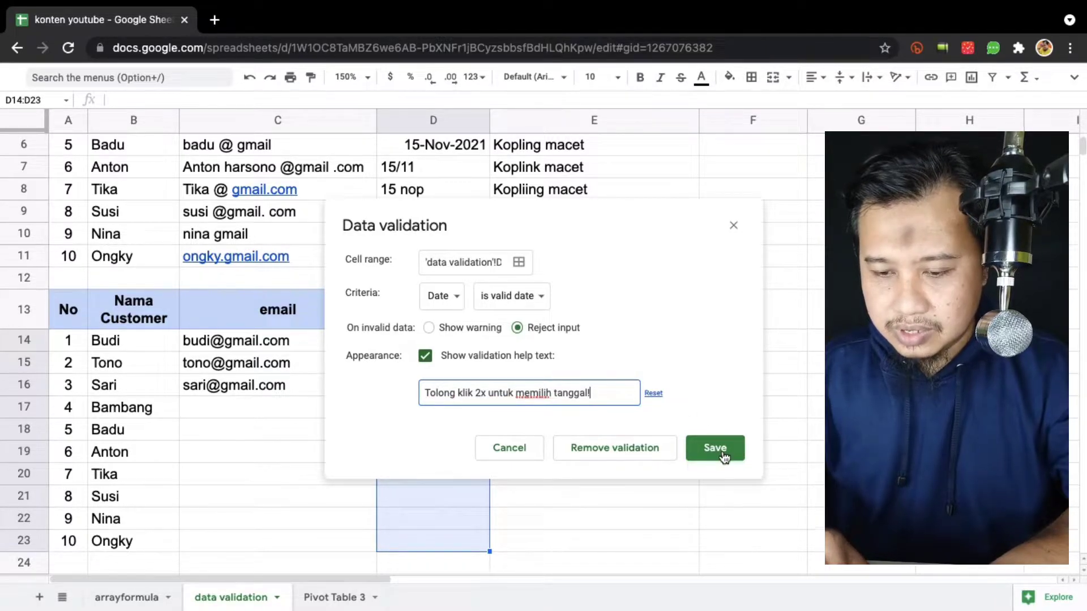
# Save the date rule and pick 17 and 18 November 2021 for D14 and D15.
pyautogui.click(714, 448)
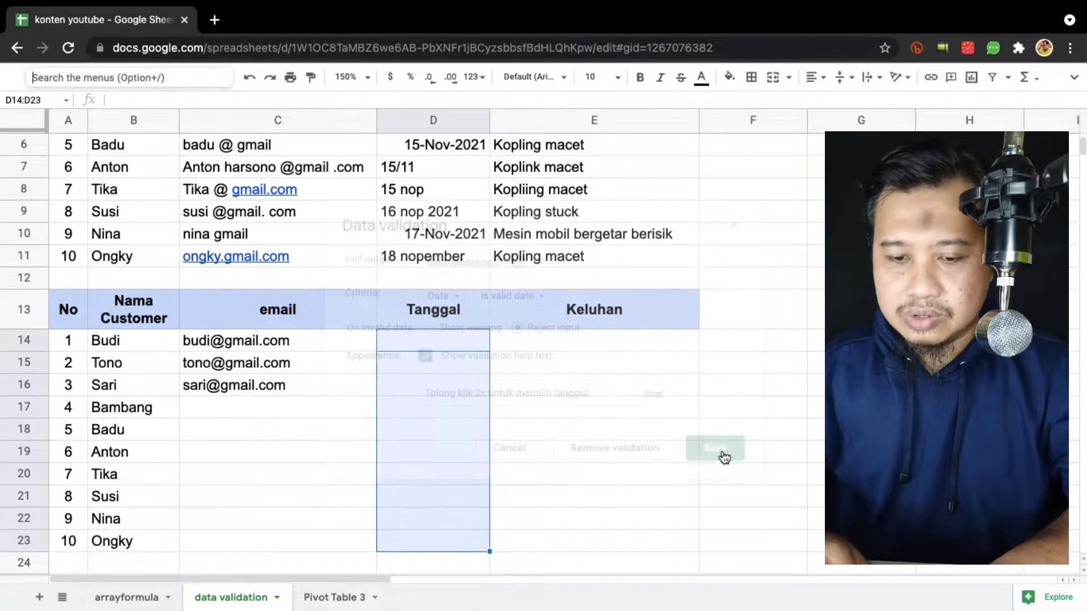
pyautogui.click(435, 336)
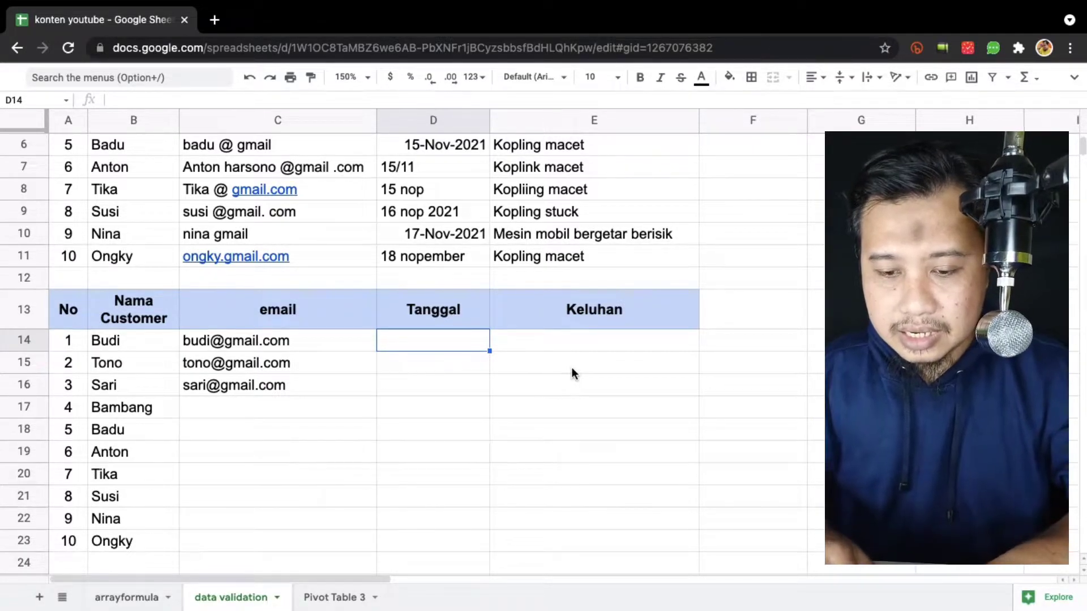
pyautogui.doubleClick(447, 342)
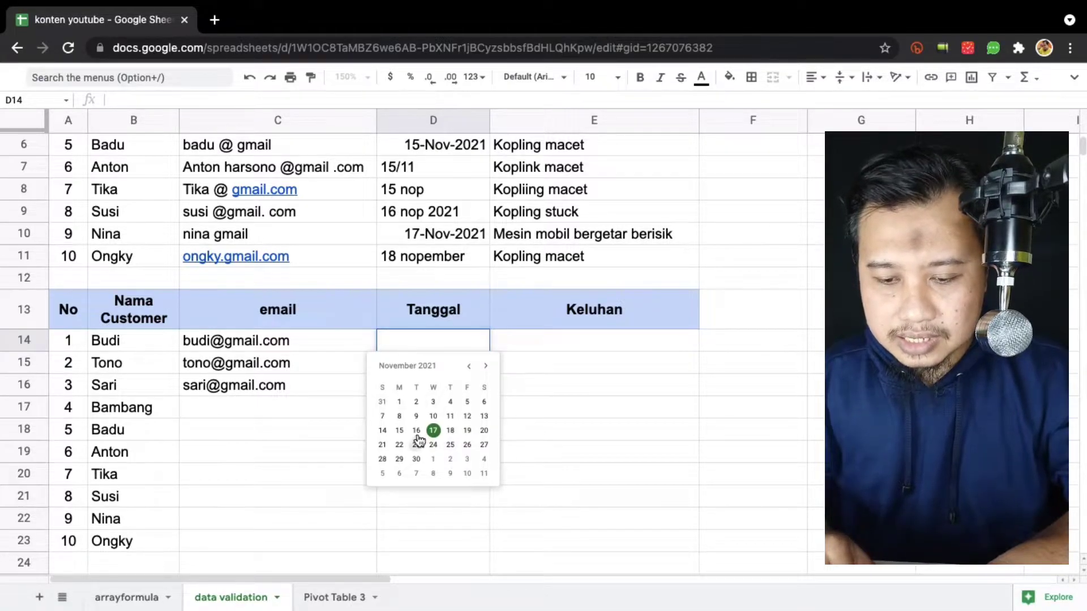
pyautogui.click(433, 430)
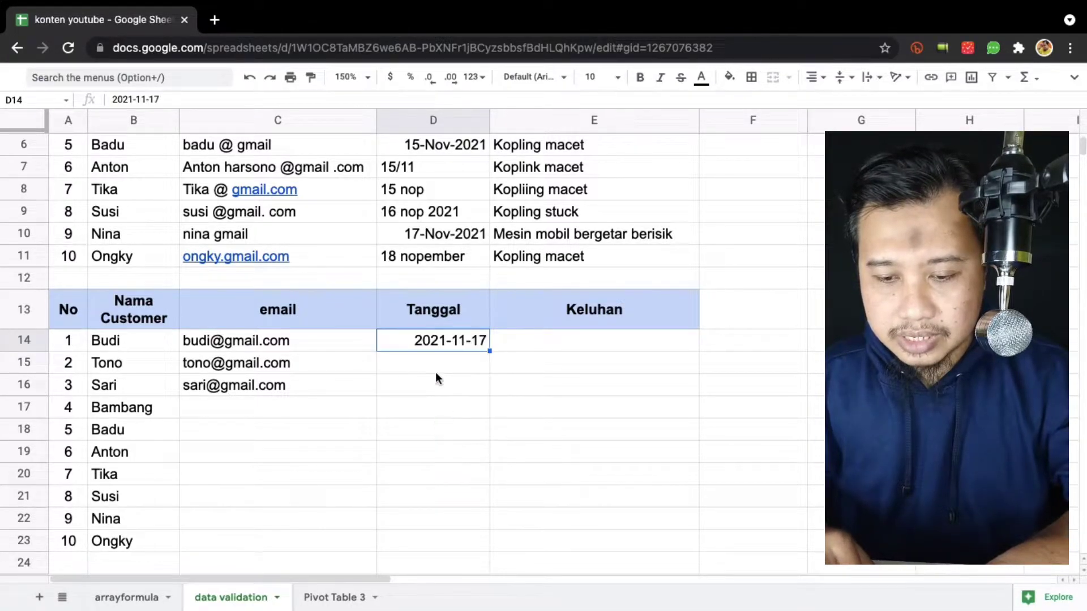
pyautogui.doubleClick(444, 362)
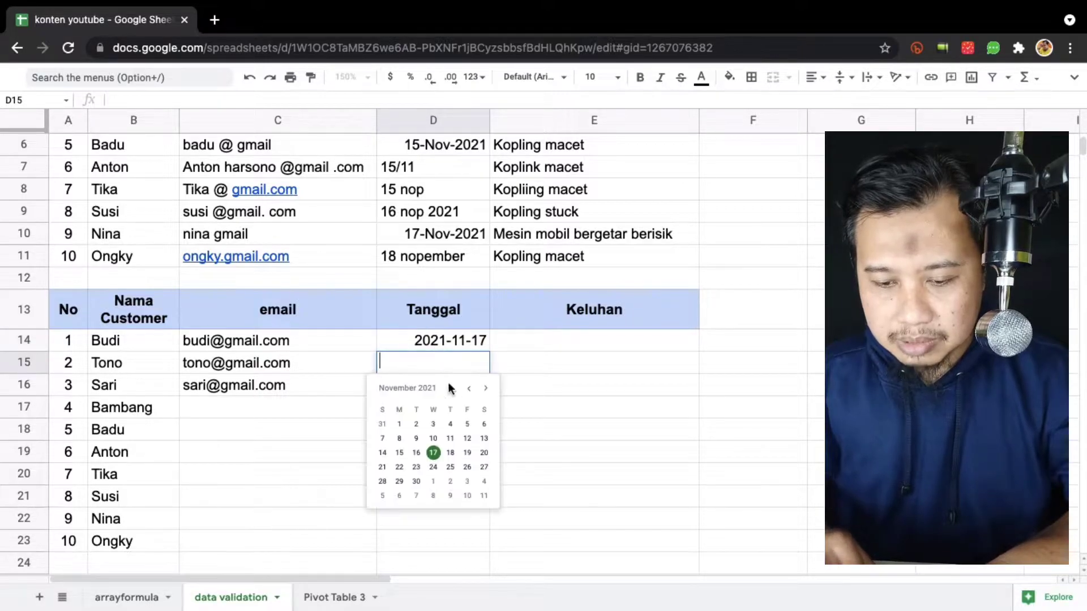
pyautogui.click(449, 450)
# Test D16 with '15 nop' and dismiss the rejection warning.
pyautogui.click(460, 386)
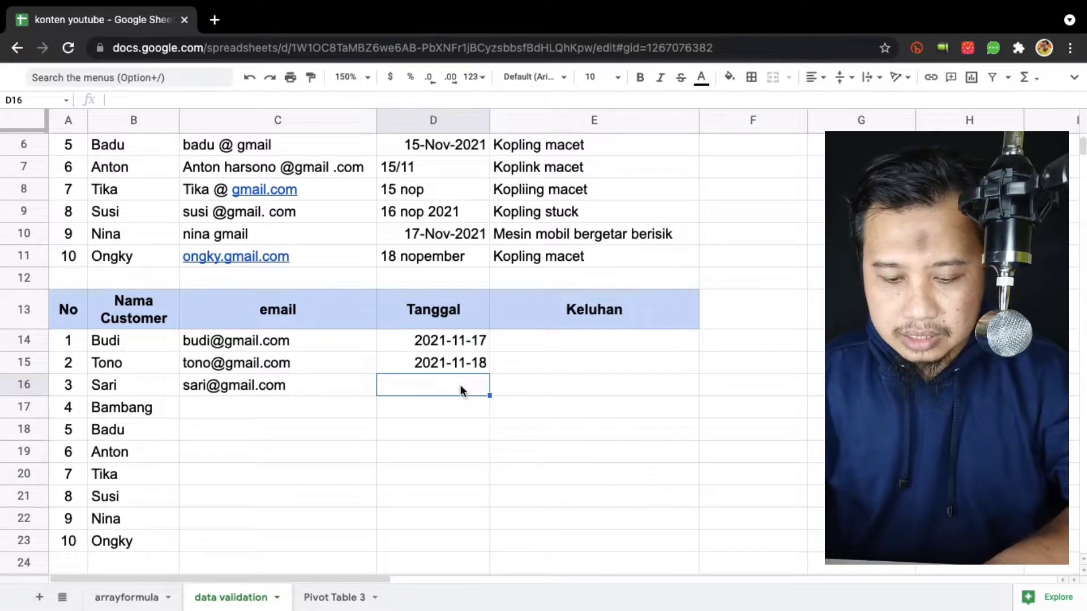
pyautogui.write('15 nop')
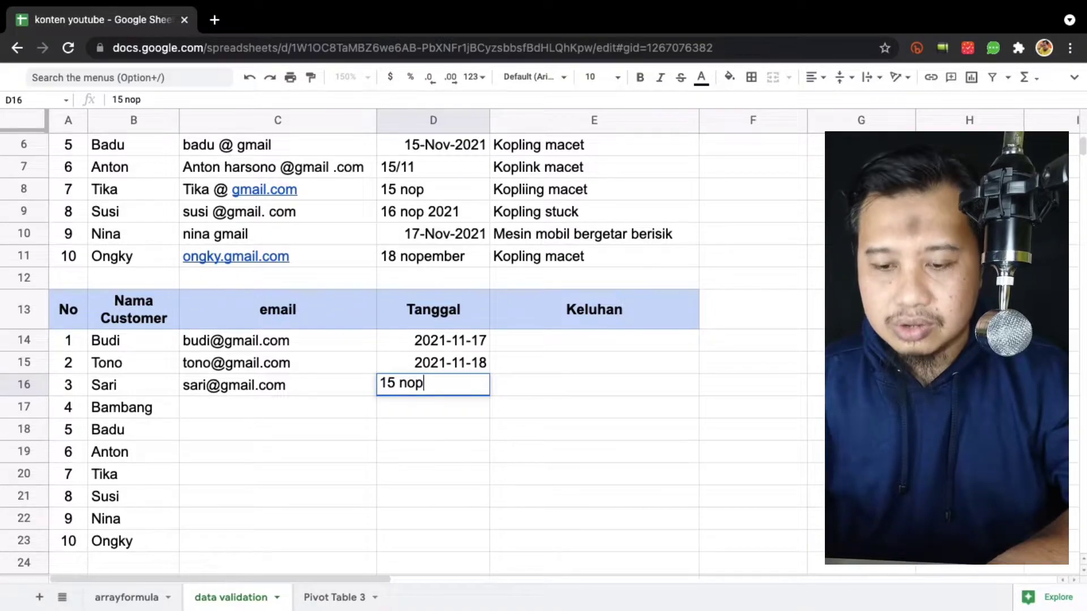
pyautogui.press('Return')
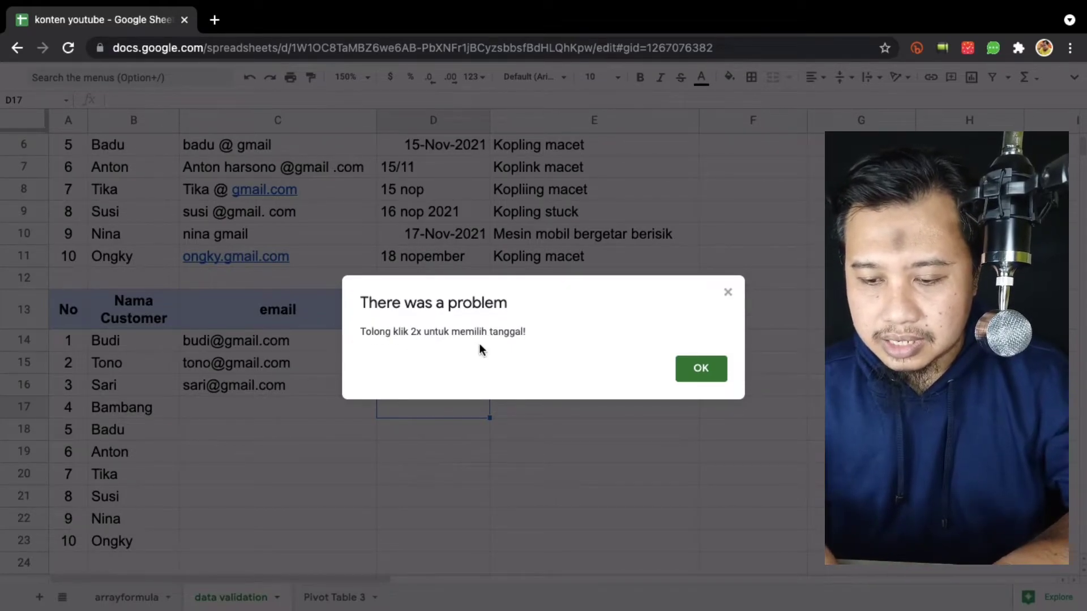
pyautogui.click(699, 368)
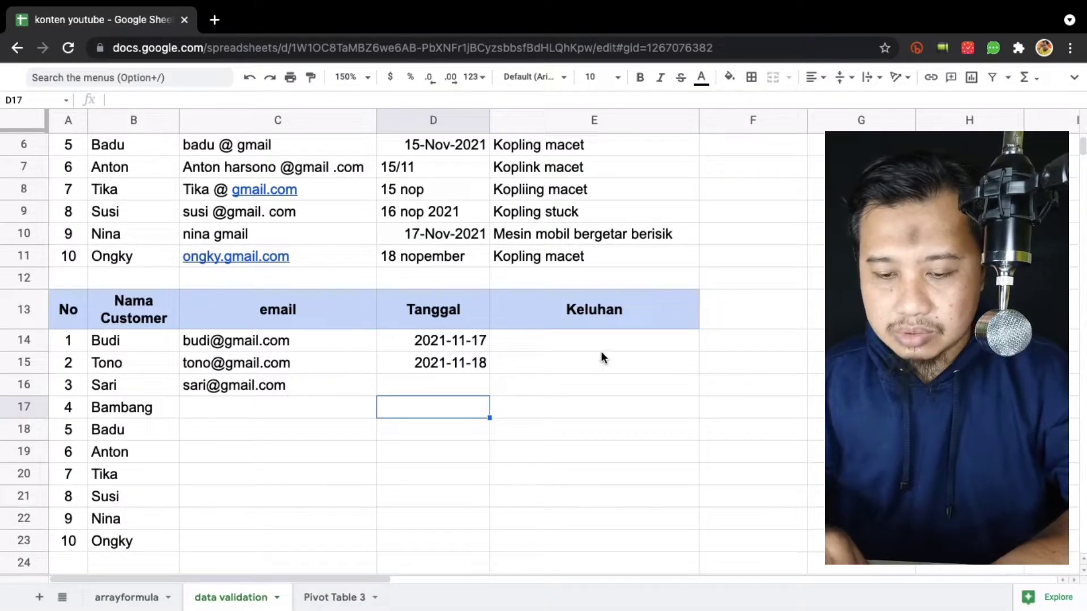
# Pick 16 November 2021 for D16 and format it year-month-day to show 2021-11-16.
pyautogui.click(454, 383)
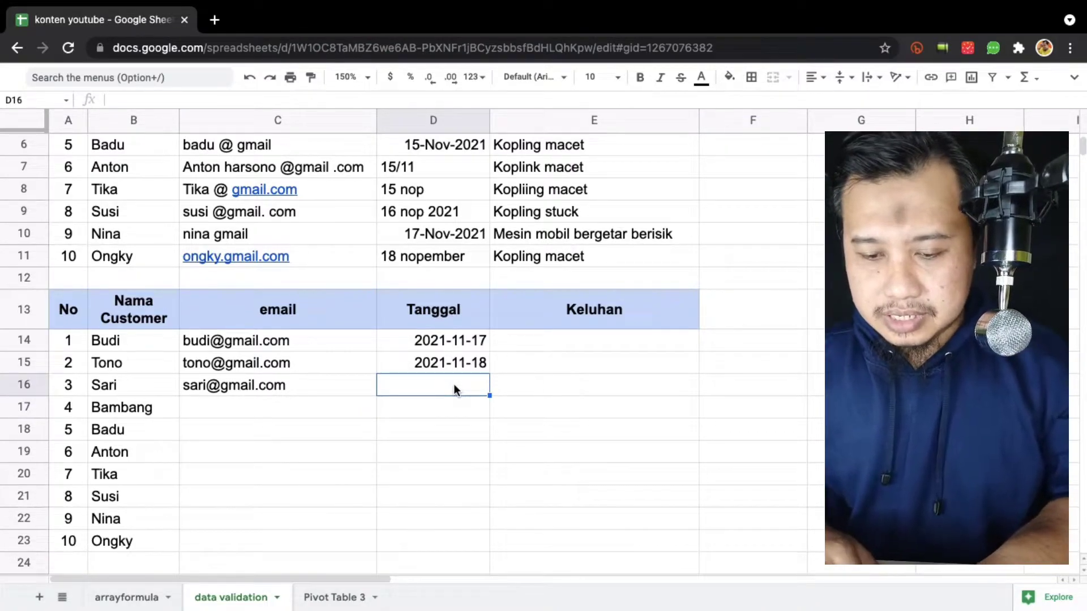
pyautogui.doubleClick(453, 384)
pyautogui.click(416, 475)
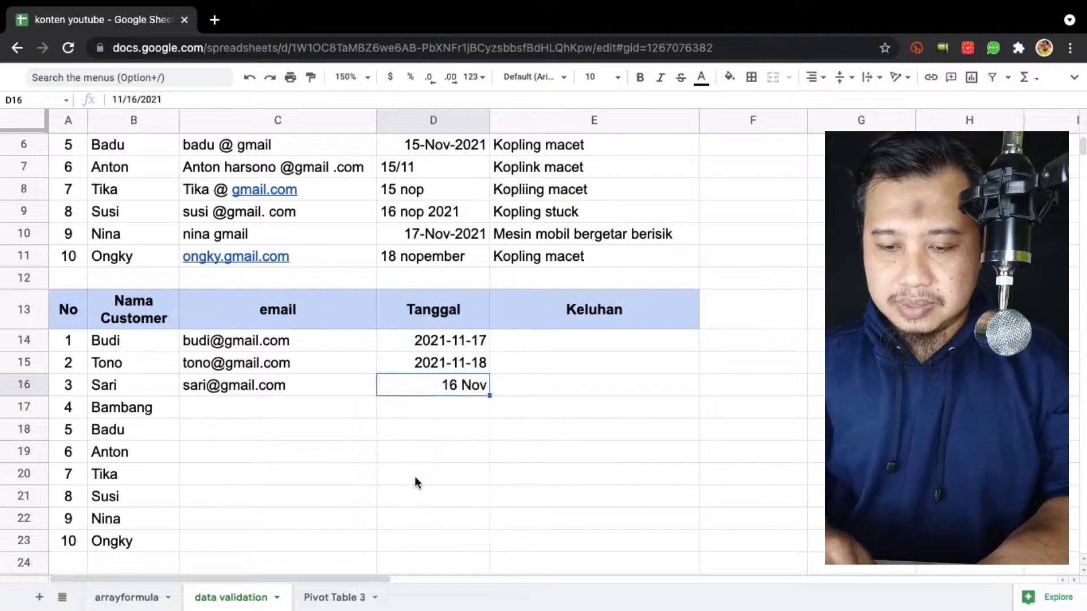
pyautogui.click(555, 362)
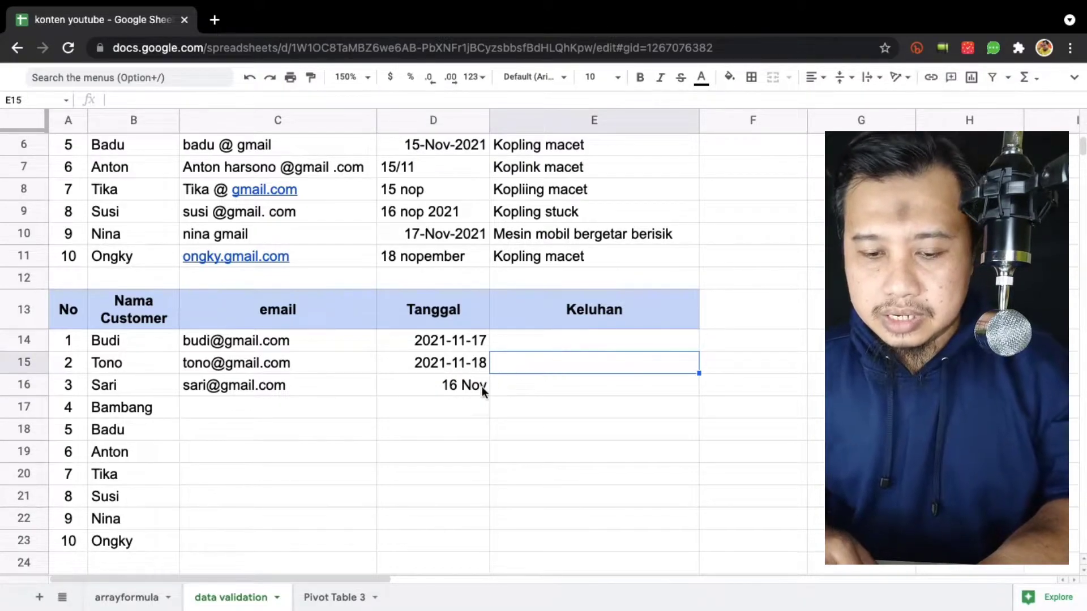
pyautogui.click(447, 389)
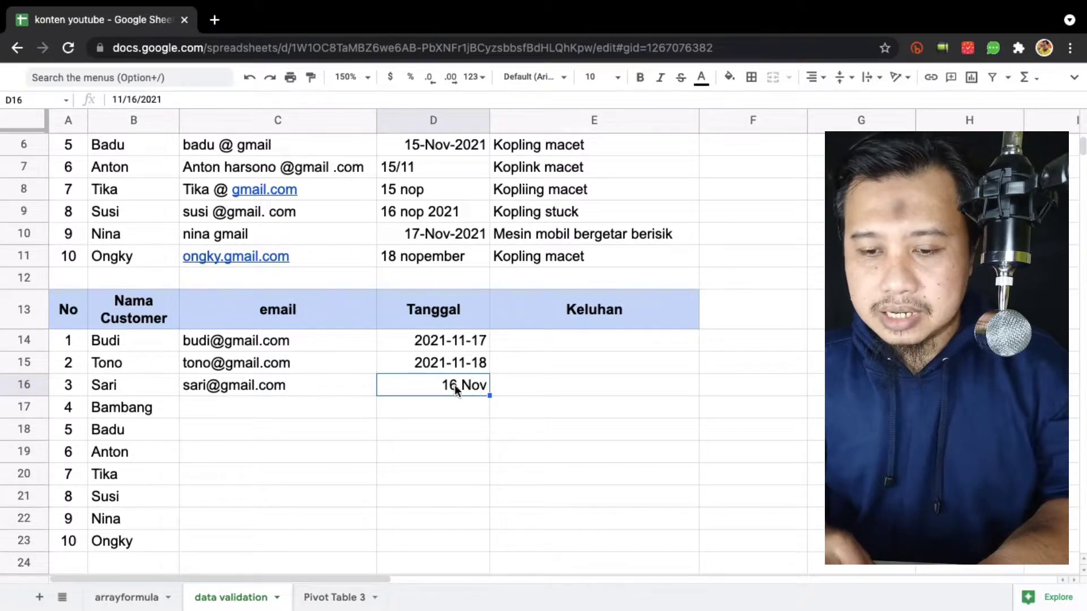
pyautogui.click(470, 78)
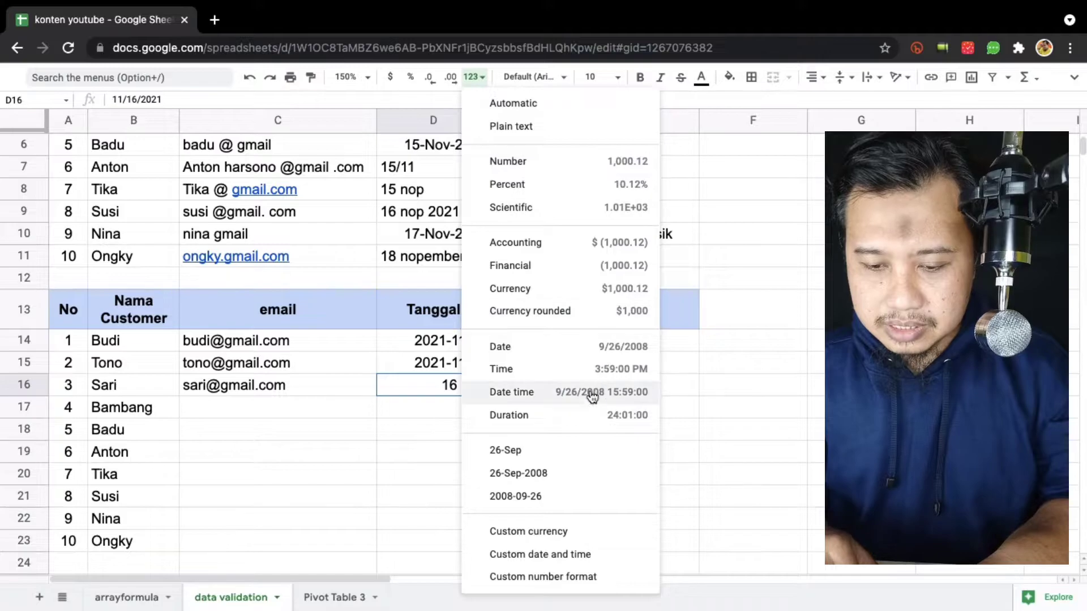
pyautogui.click(542, 498)
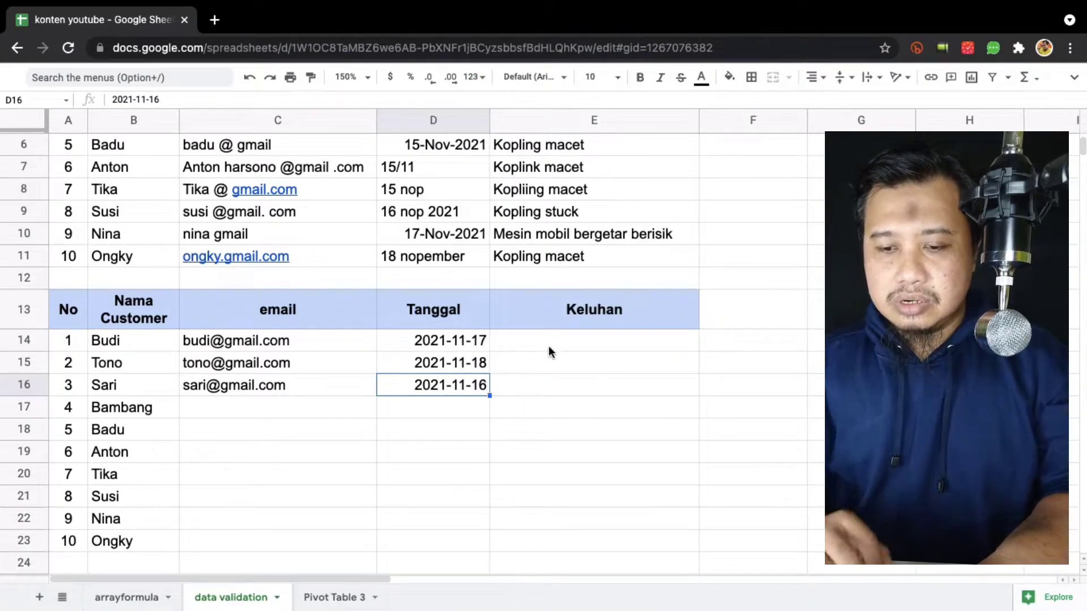
pyautogui.click(586, 341)
pyautogui.scroll(5, 586, 340)
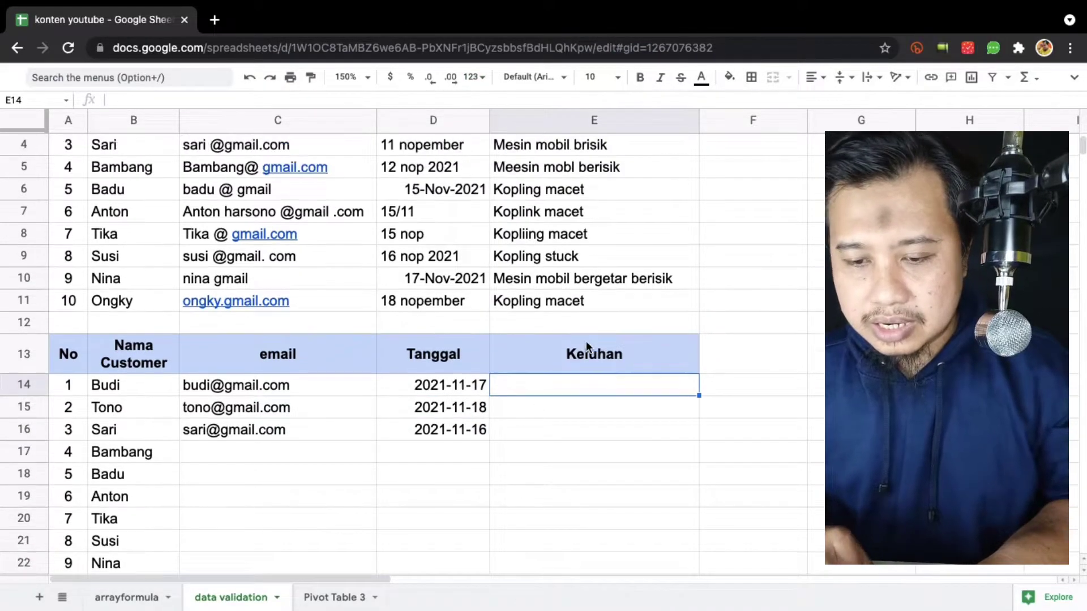
pyautogui.scroll(-4, 586, 340)
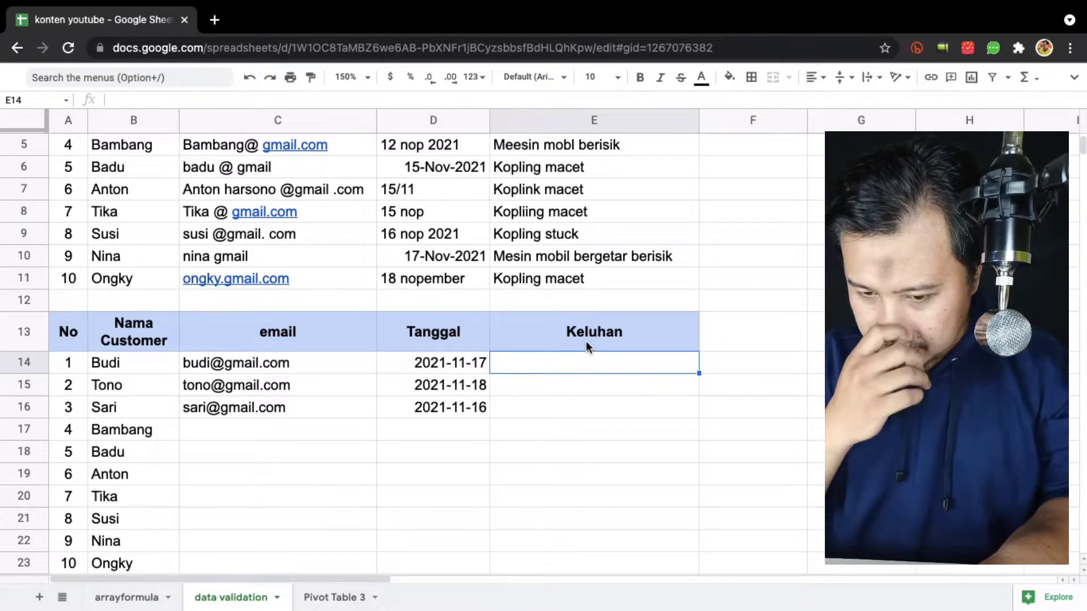
pyautogui.scroll(3, 586, 341)
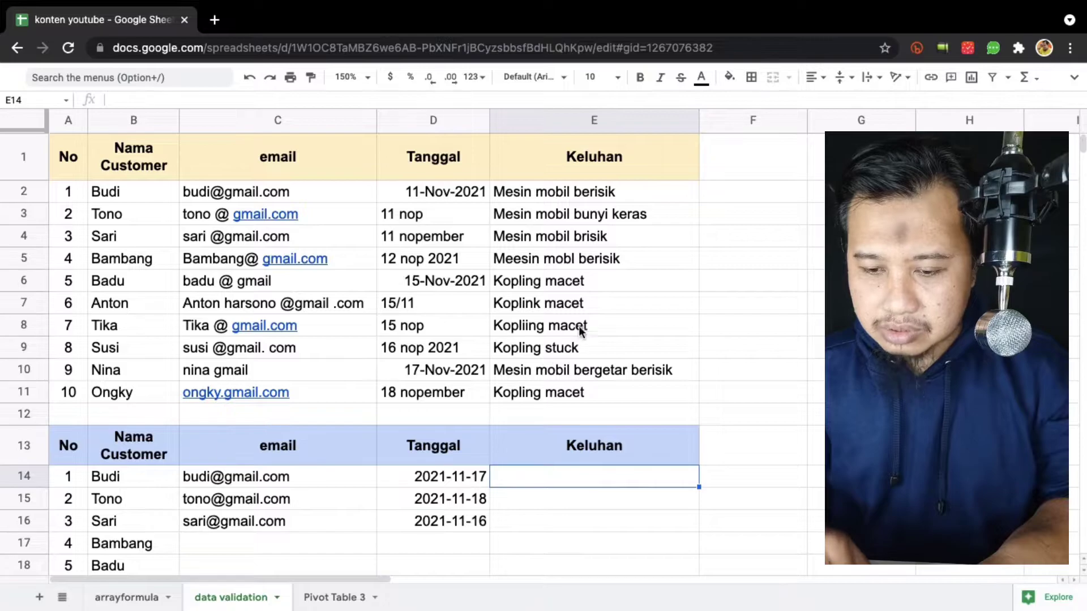
pyautogui.scroll(-2, 602, 437)
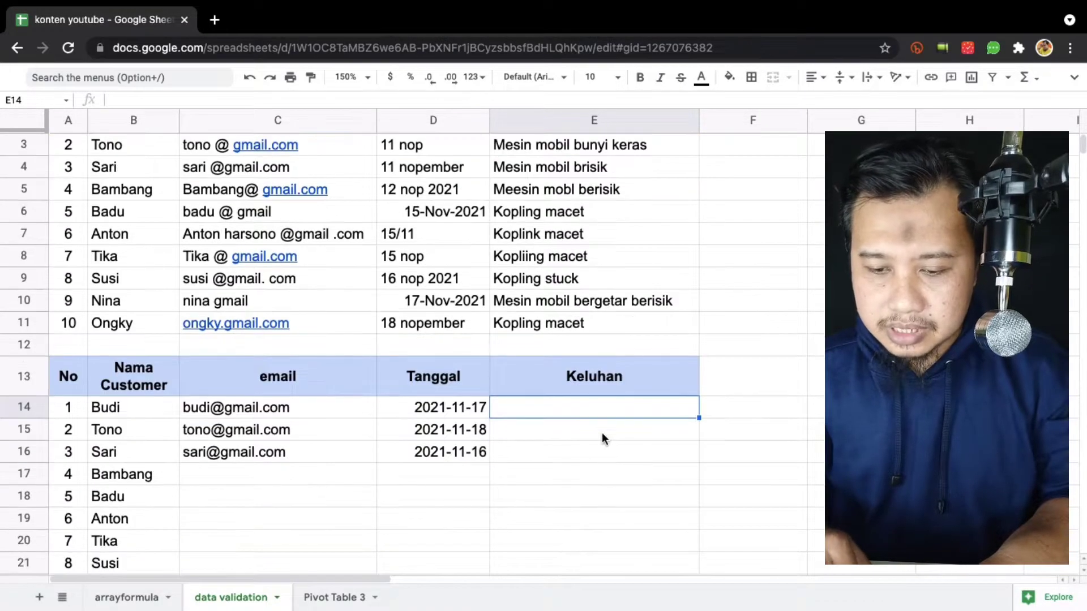
pyautogui.scroll(-2, 592, 424)
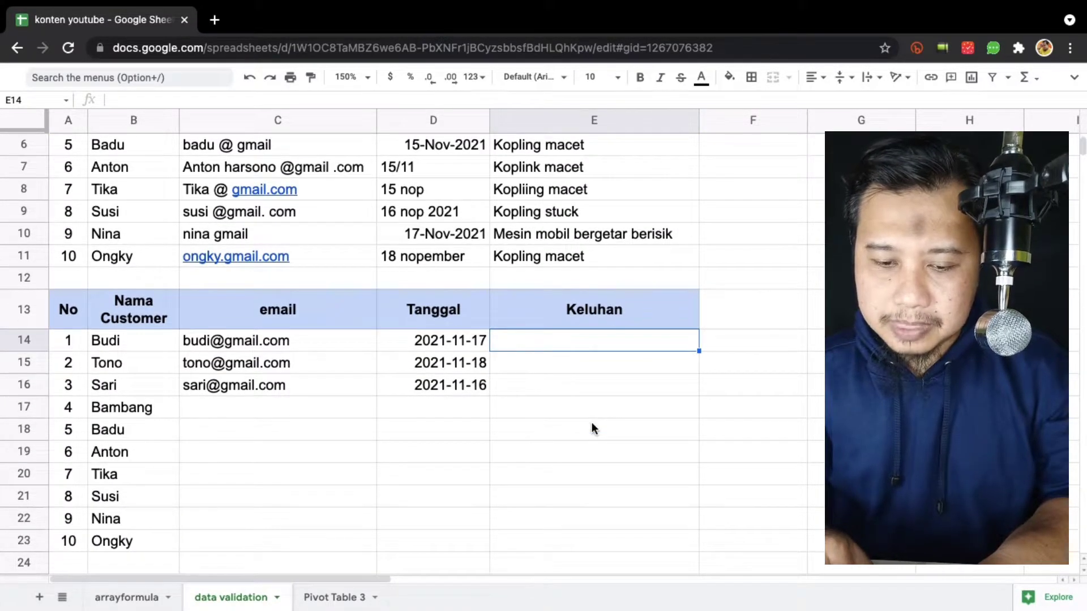
pyautogui.scroll(-2, 592, 425)
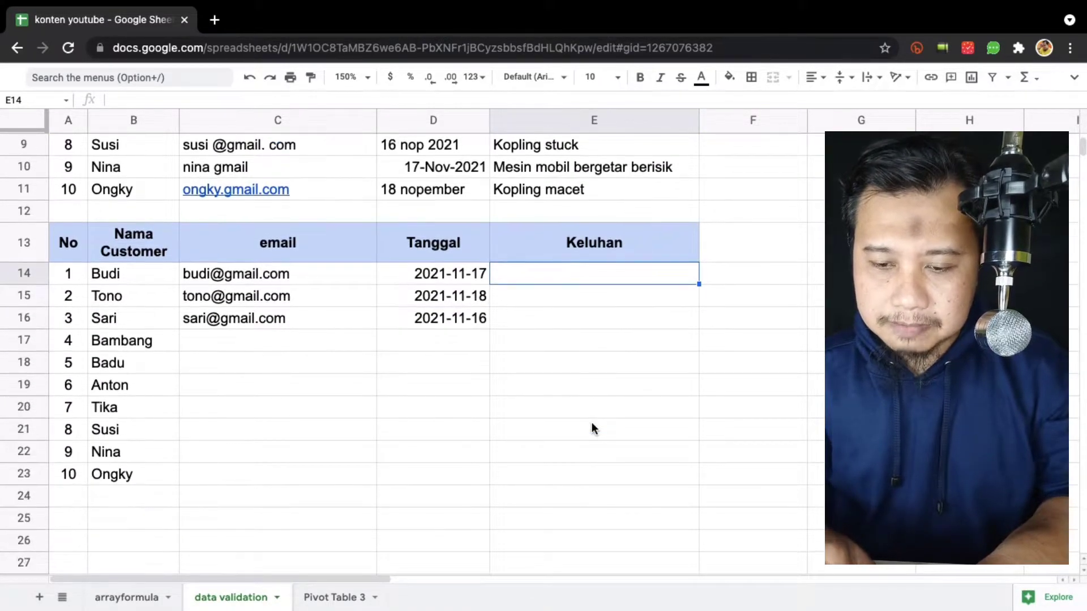
# Select E14:E23 and open data validation, switching the criteria from Text to List of items.
pyautogui.keyDown('shift'); pyautogui.click(573, 480); pyautogui.keyUp('shift')
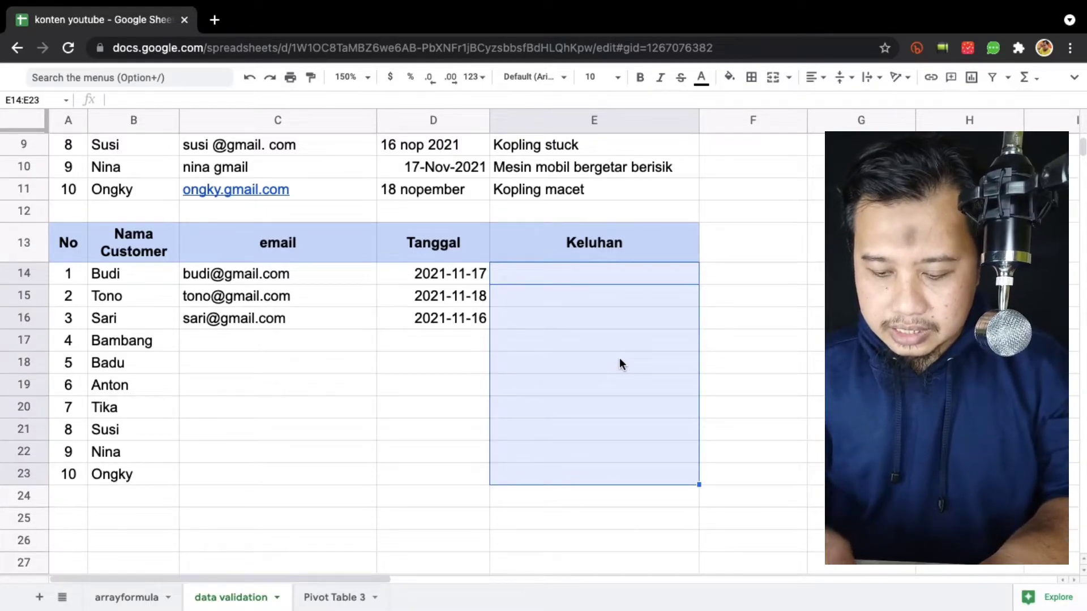
pyautogui.hotkey('alt', '/')
pyautogui.write('d')
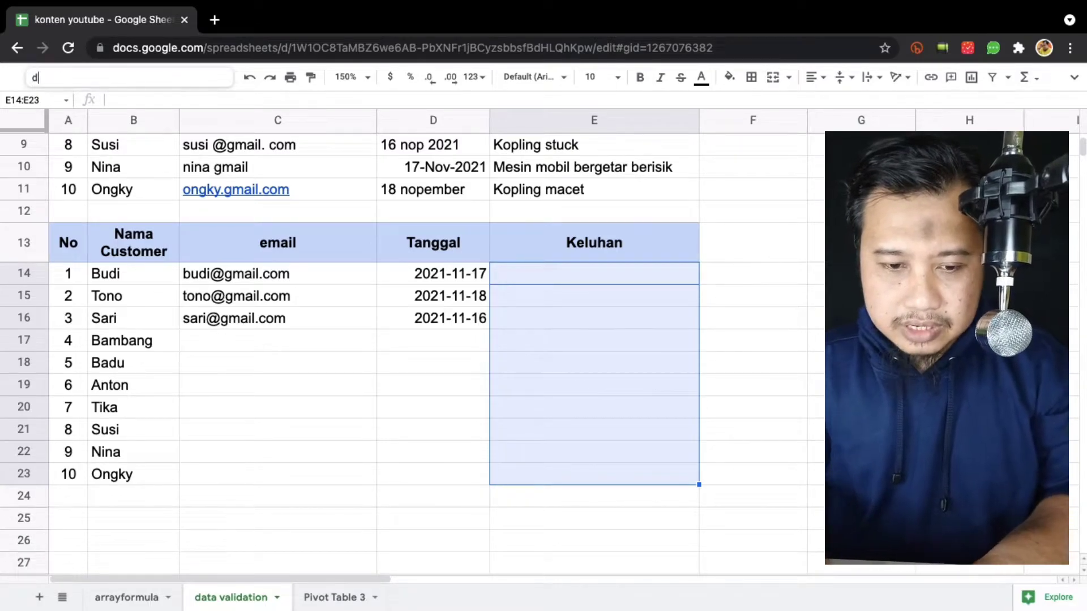
pyautogui.write('ata')
pyautogui.press('Down')
pyautogui.press('Return')
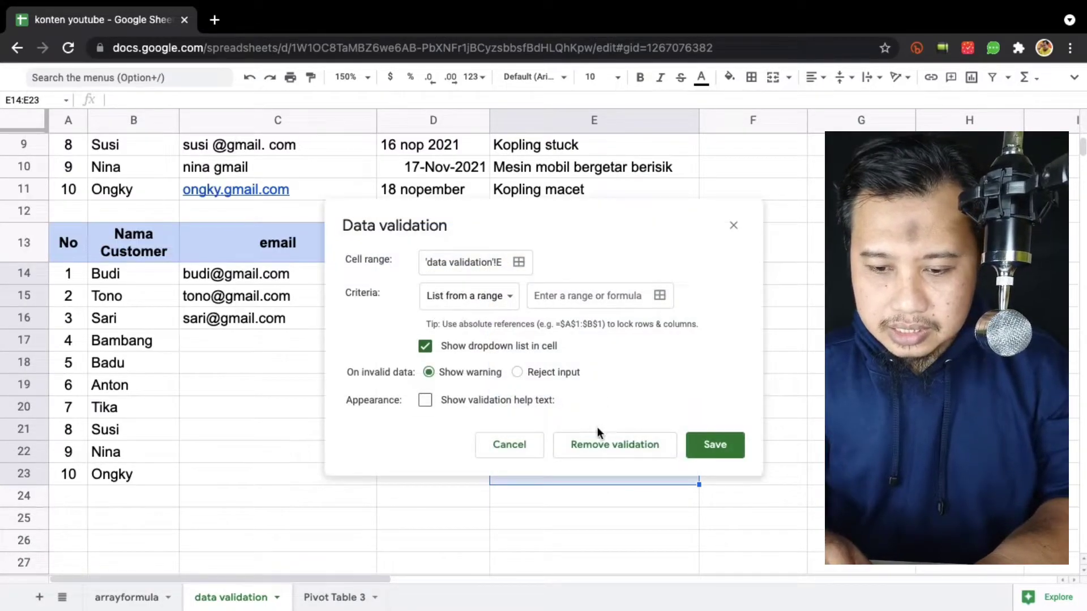
pyautogui.click(497, 305)
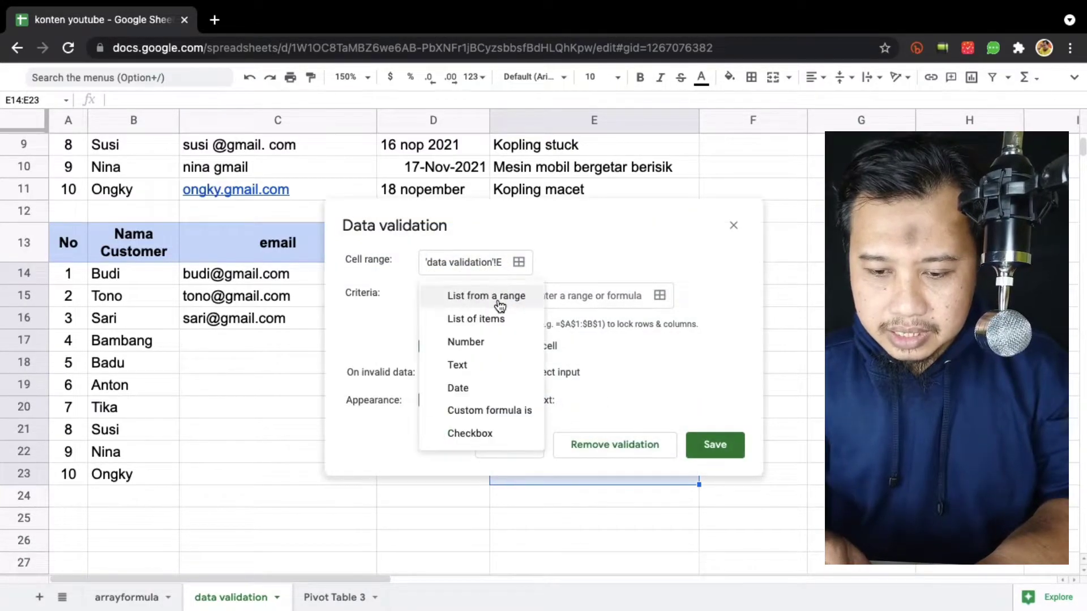
pyautogui.click(481, 366)
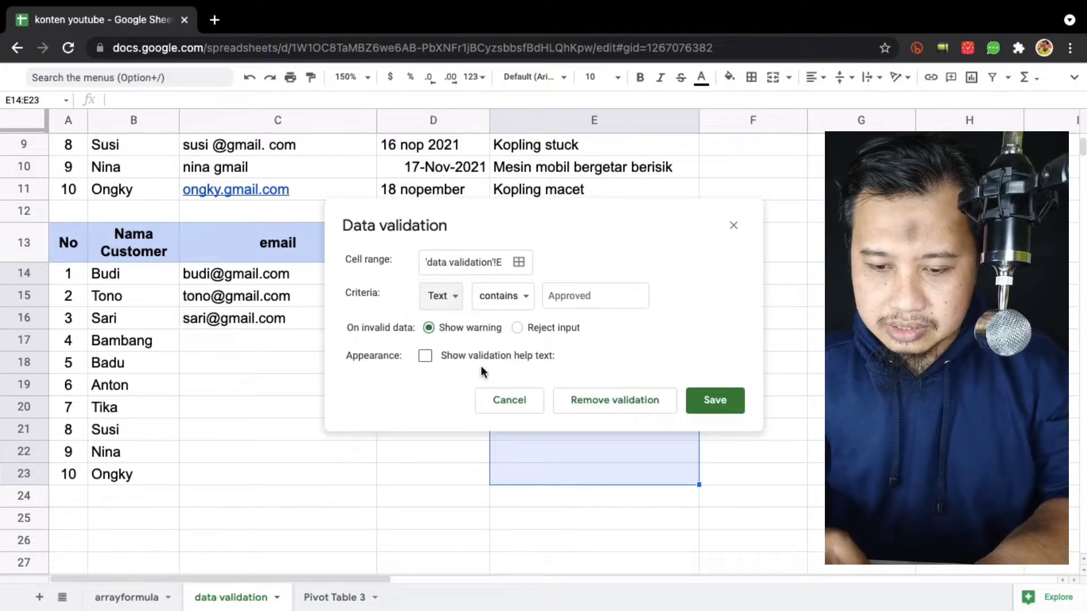
pyautogui.click(517, 296)
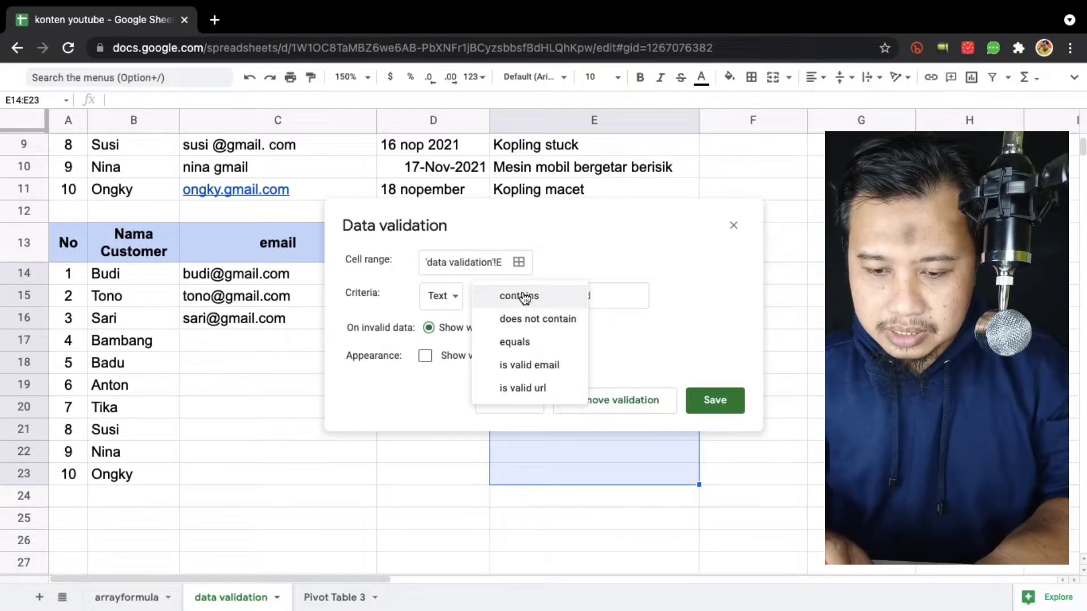
pyautogui.click(524, 298)
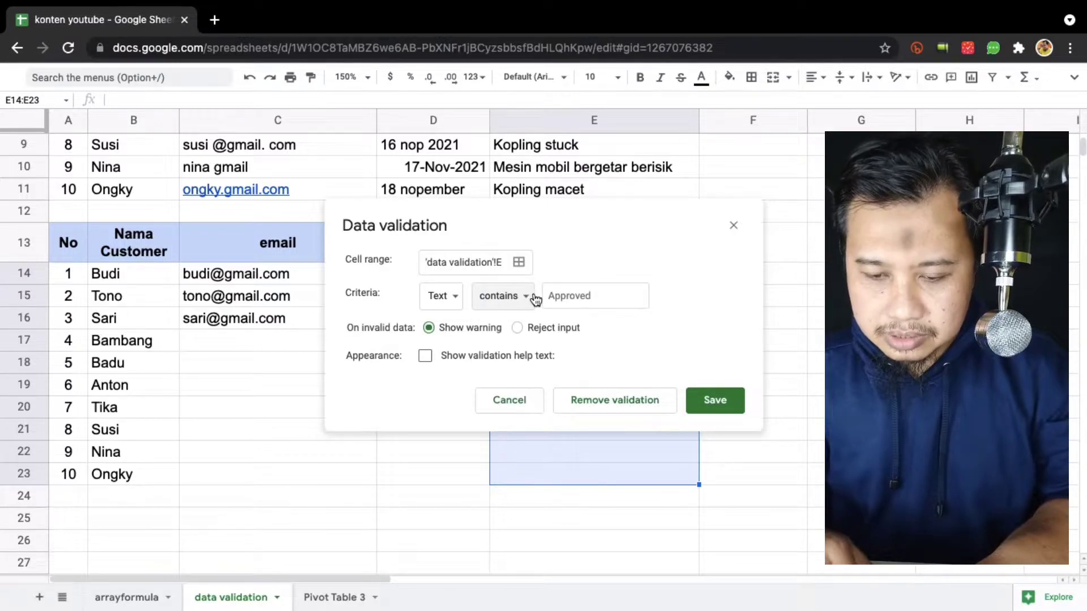
pyautogui.click(438, 299)
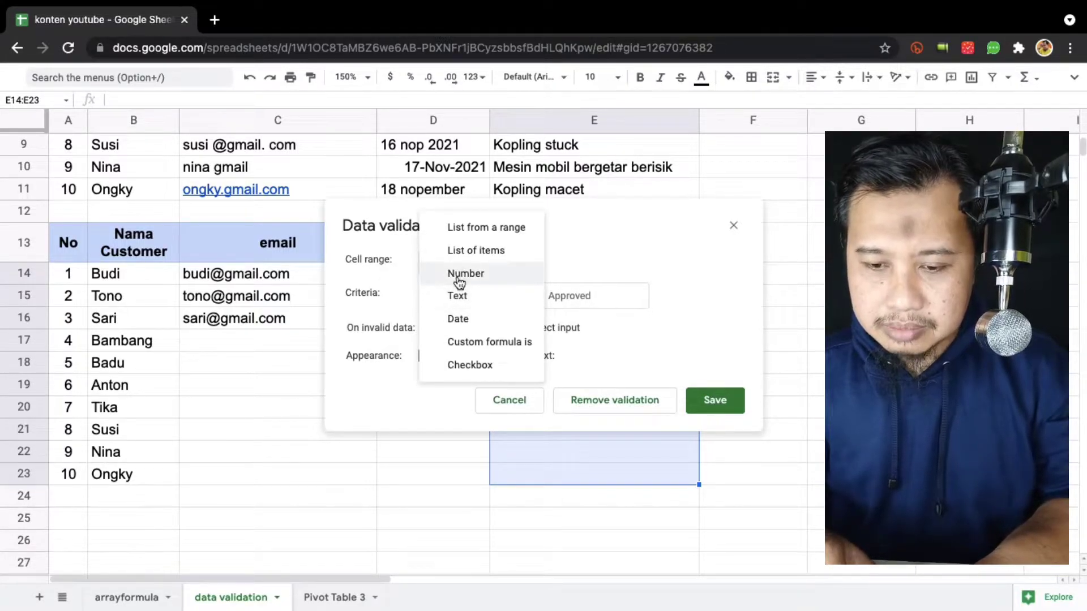
pyautogui.click(508, 252)
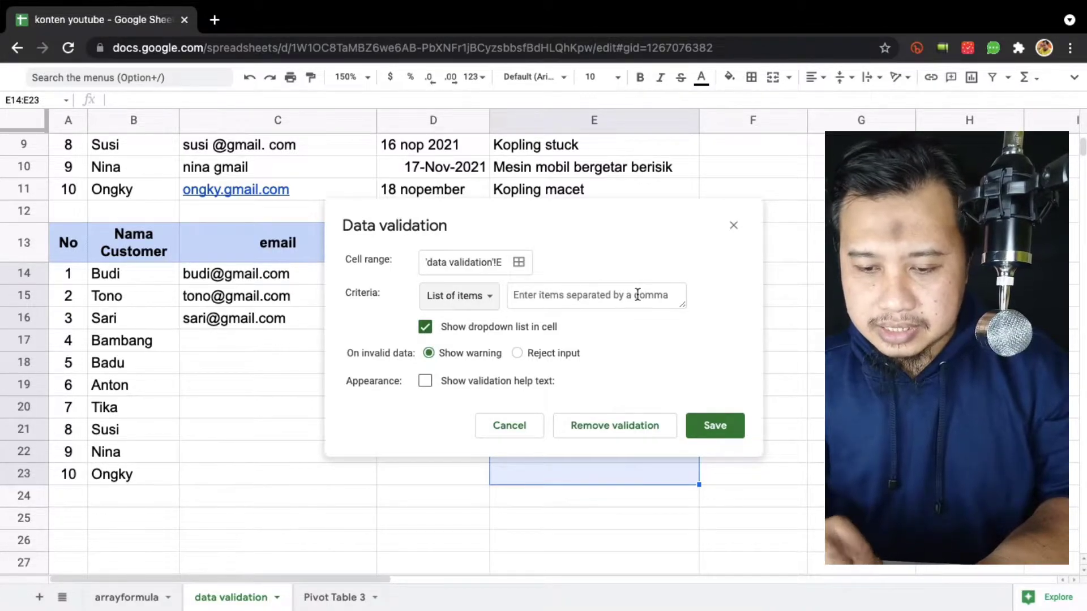
# List items Mesin, Kopling, Ban, Rem, reject other input, with help text 'Silahkah pilih dari list yang tersedia'.
pyautogui.click(595, 304)
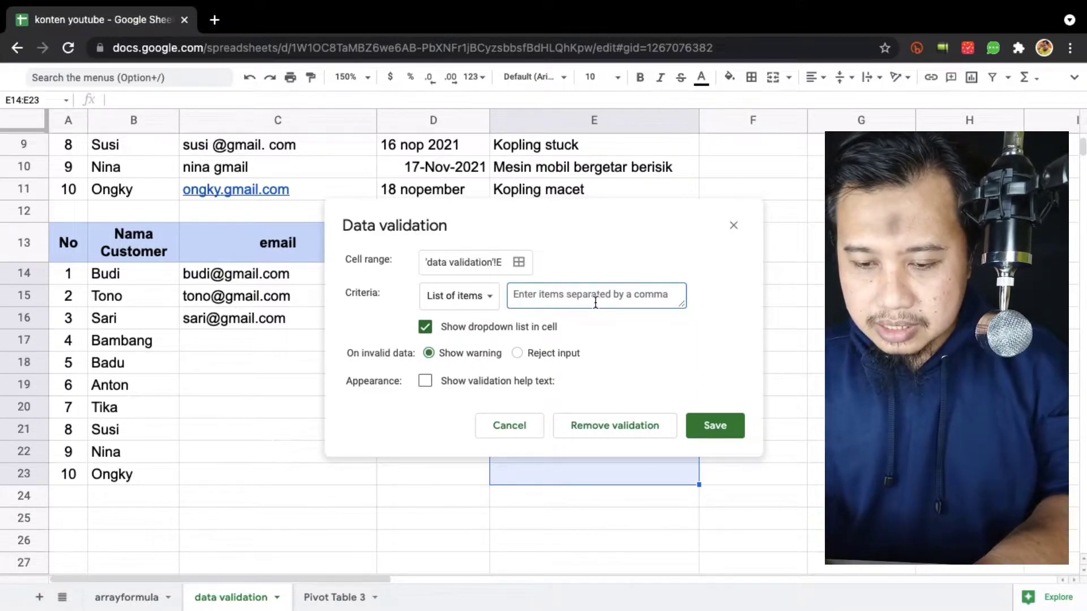
pyautogui.write('Mesin, Kopling,')
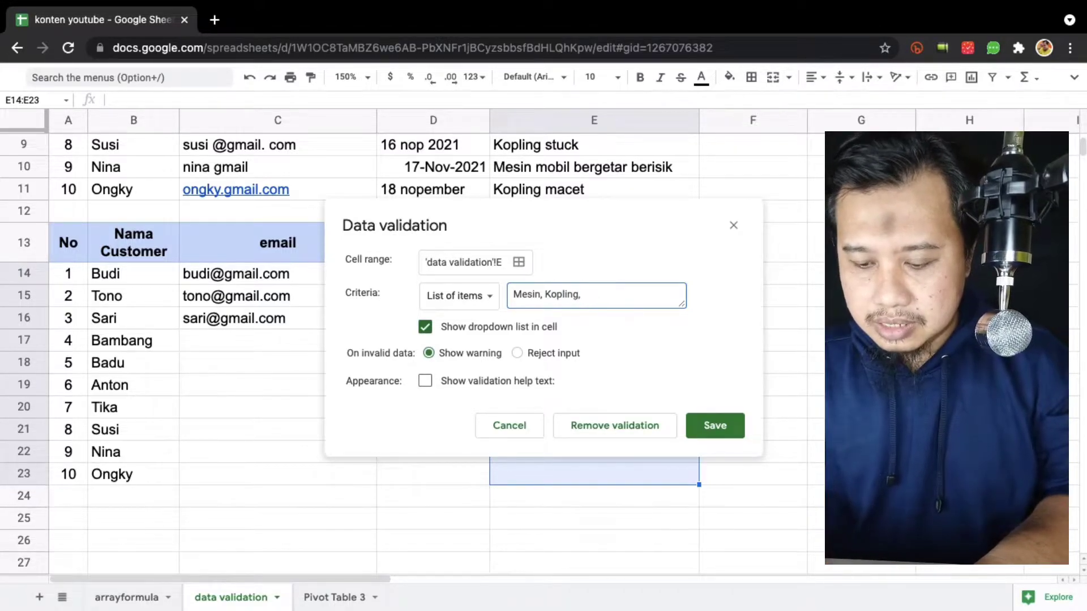
pyautogui.write('Rem')
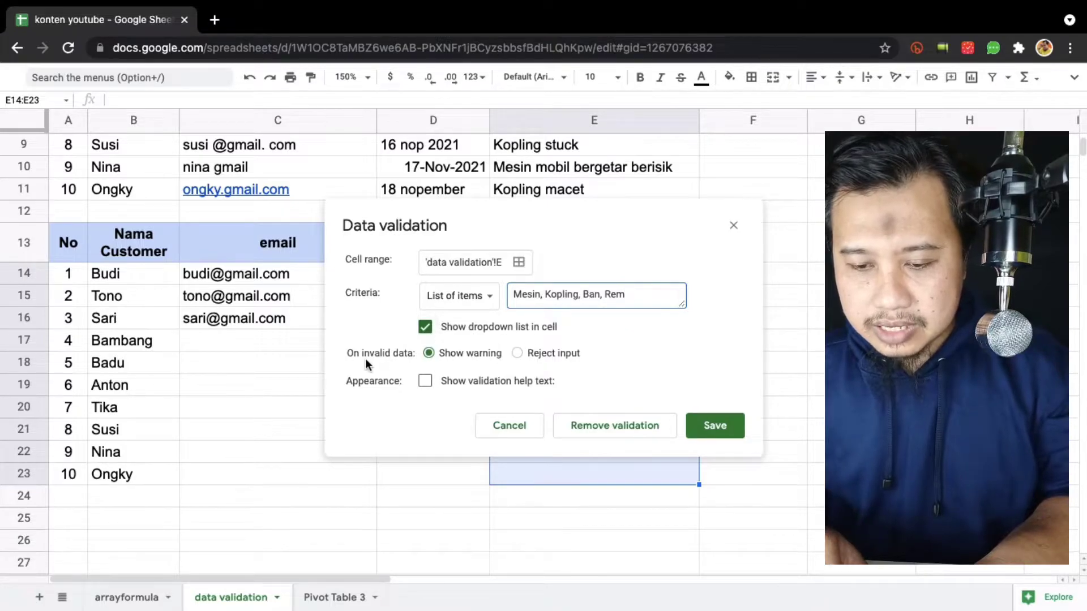
pyautogui.click(517, 353)
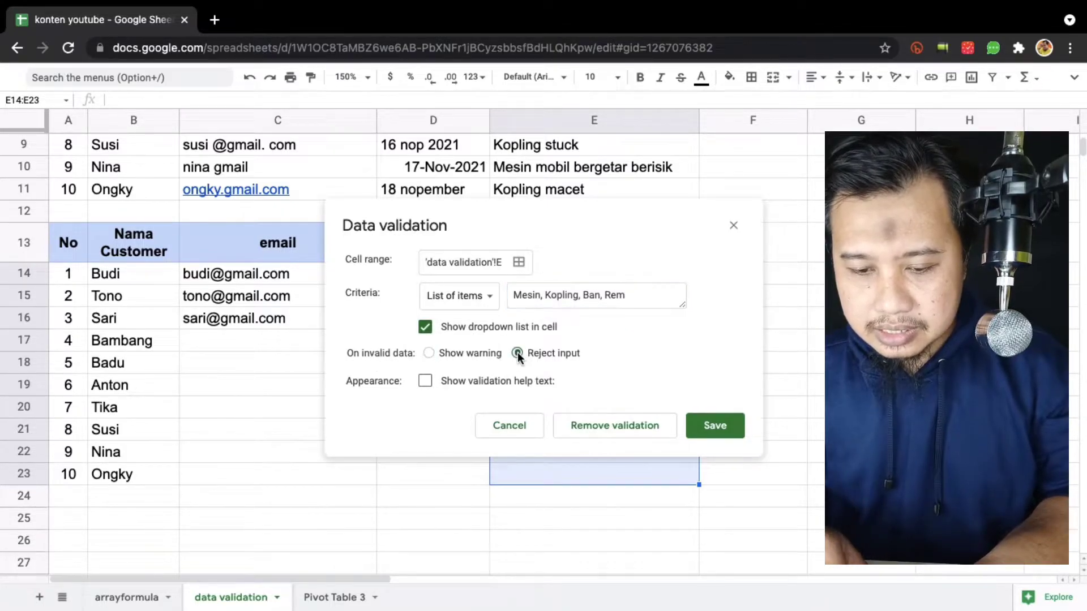
pyautogui.click(424, 380)
pyautogui.click(480, 420)
pyautogui.tripleClick(480, 420)
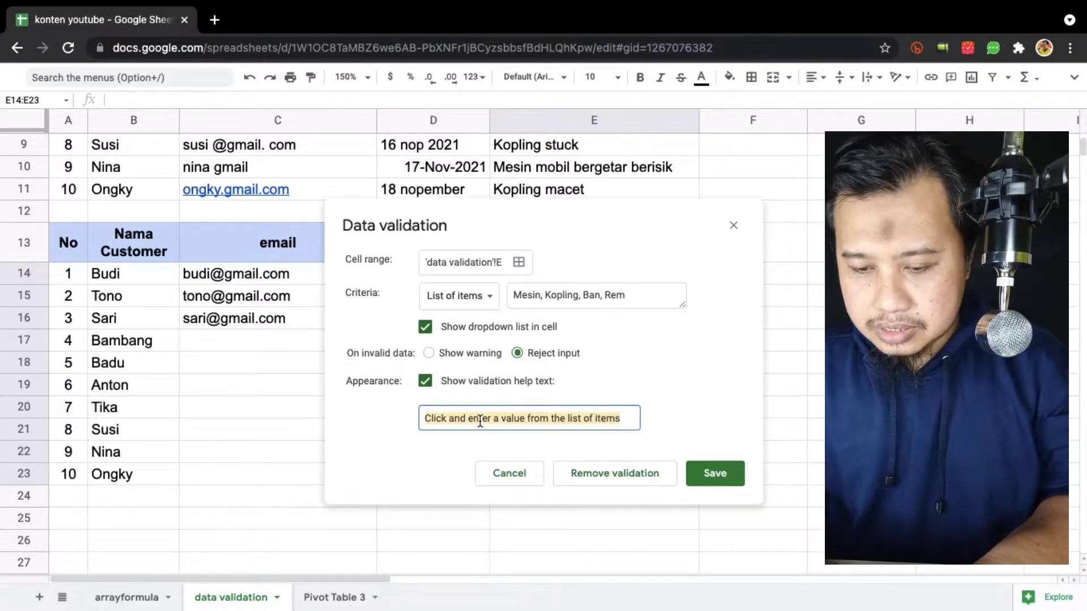
pyautogui.write('Silahkah')
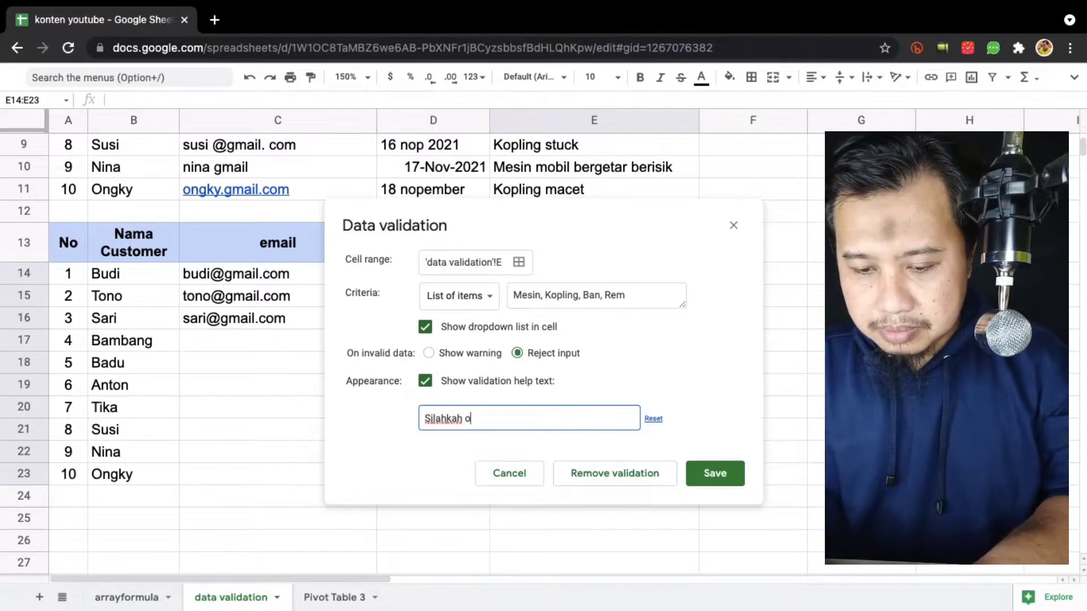
pyautogui.write(' pilih dar')
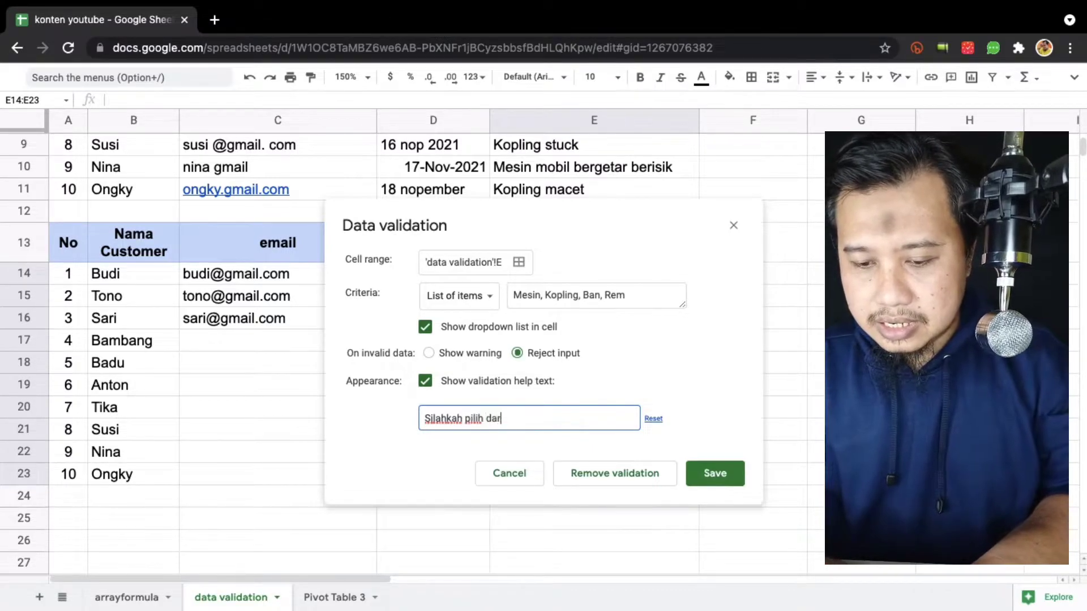
pyautogui.write('i list yang ter')
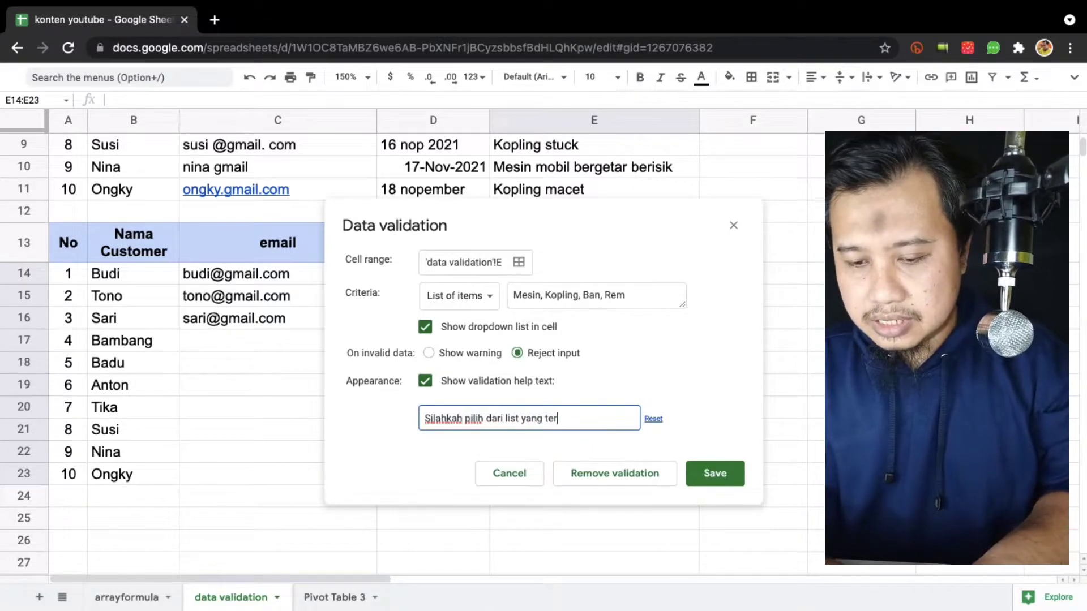
pyautogui.write('sedia')
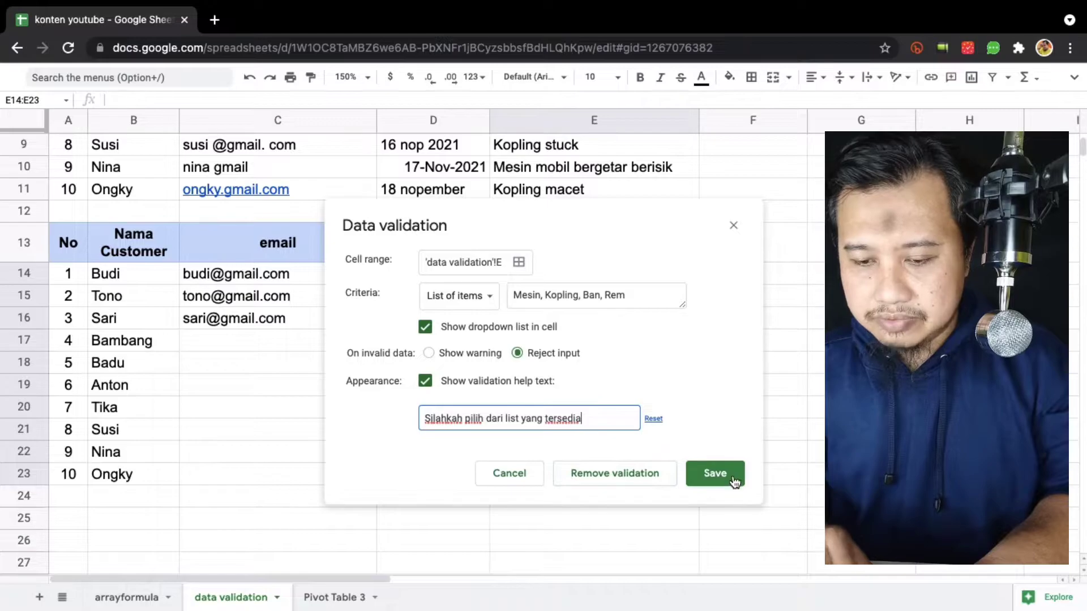
pyautogui.click(733, 475)
# Choose Mesin for E14 and Kopling for E15 from the Keluhan dropdowns.
pyautogui.click(793, 342)
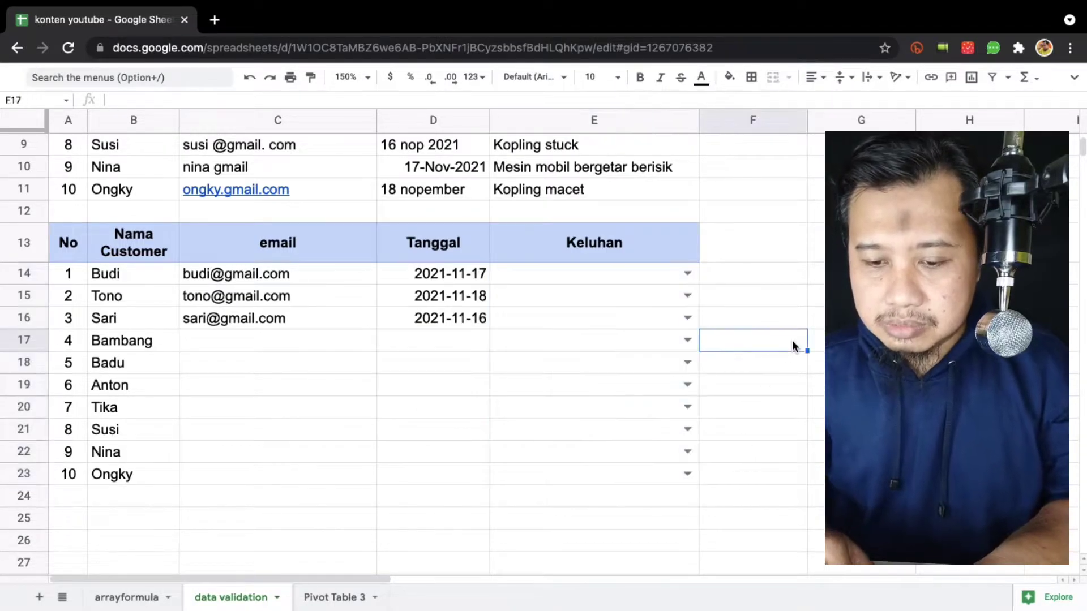
pyautogui.click(566, 277)
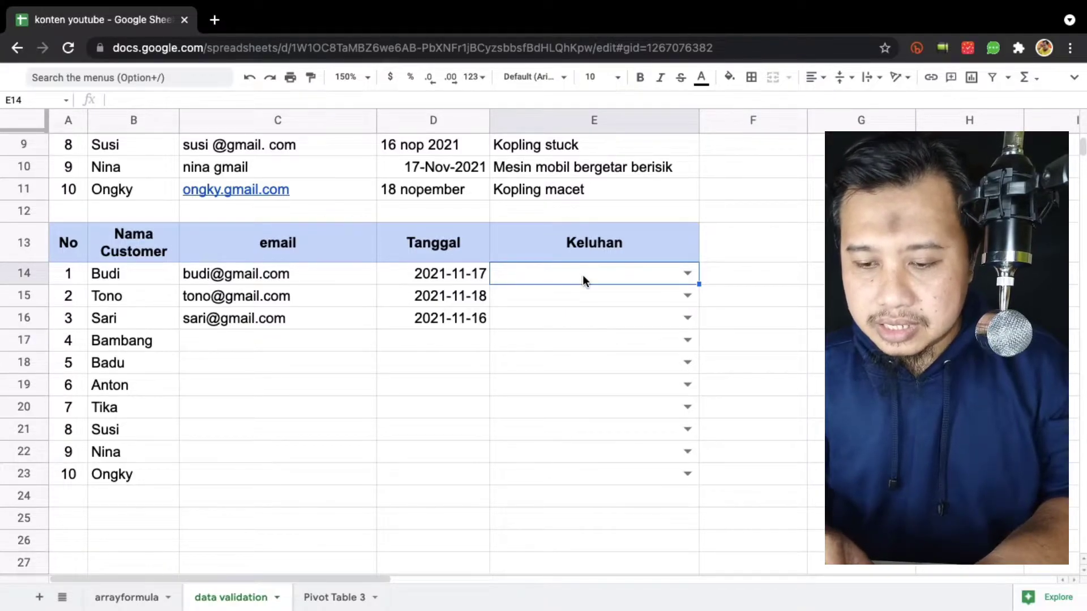
pyautogui.click(686, 273)
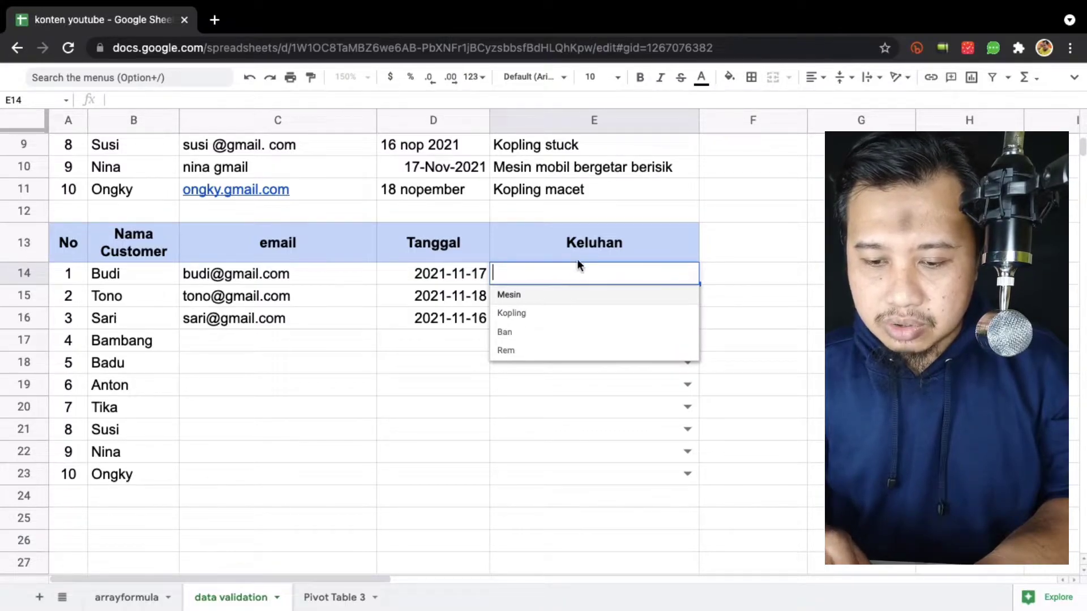
pyautogui.click(534, 297)
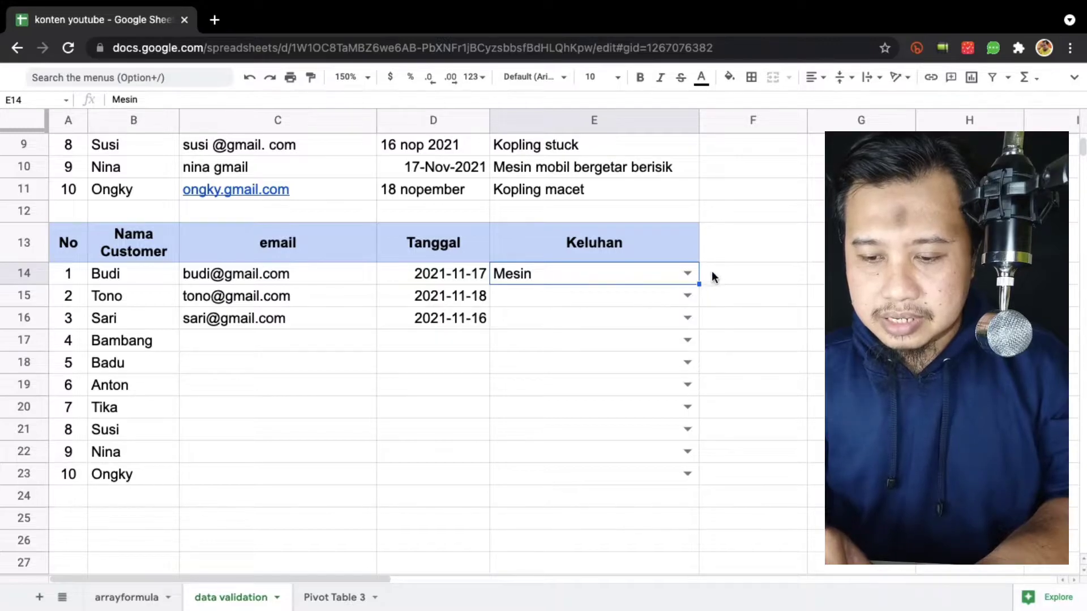
pyautogui.click(684, 294)
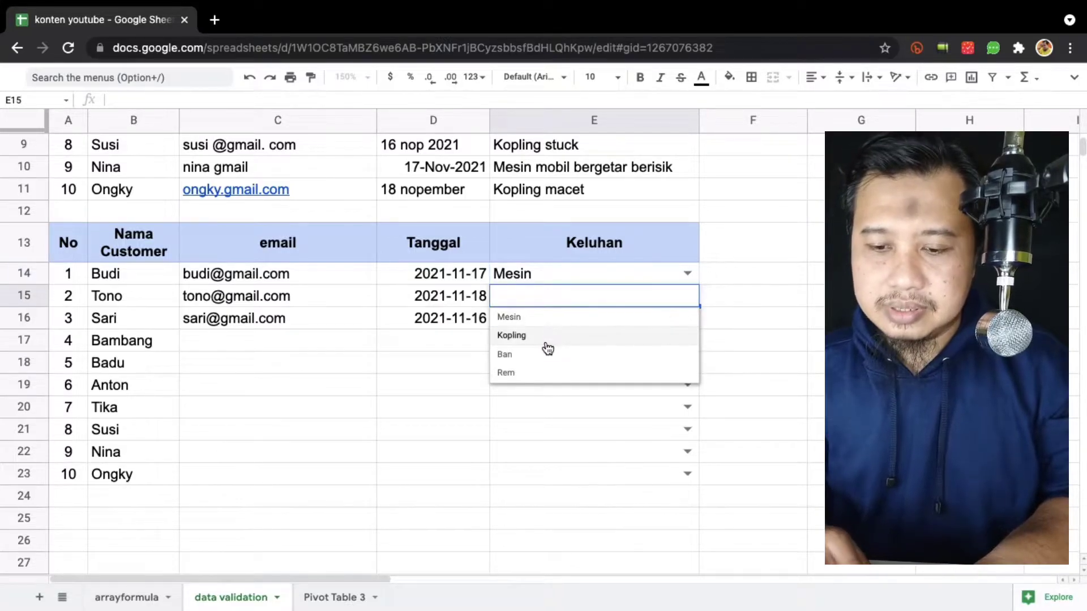
pyautogui.click(547, 341)
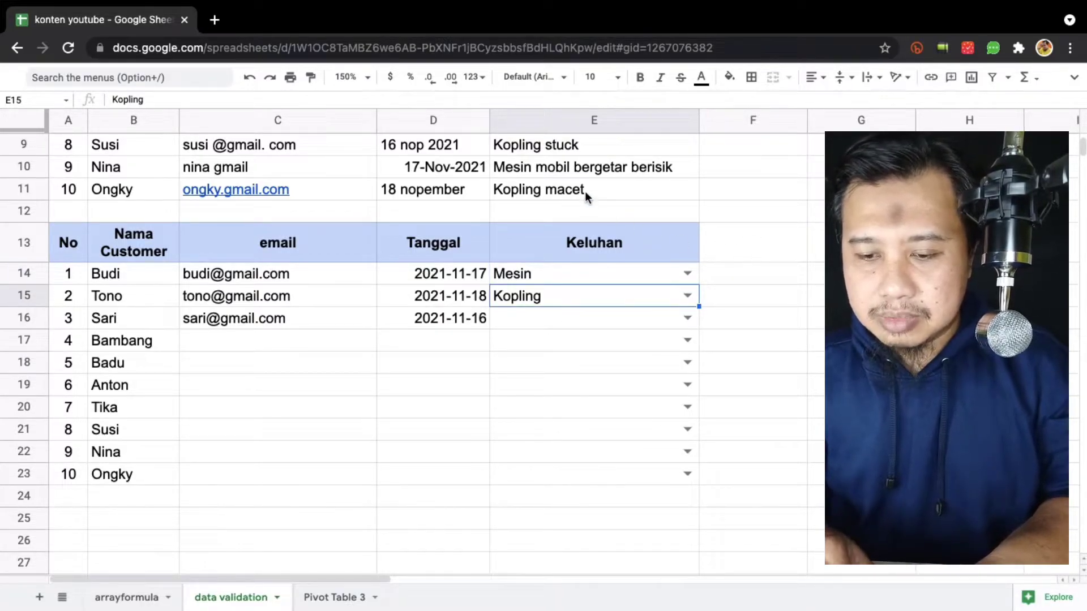
pyautogui.click(741, 247)
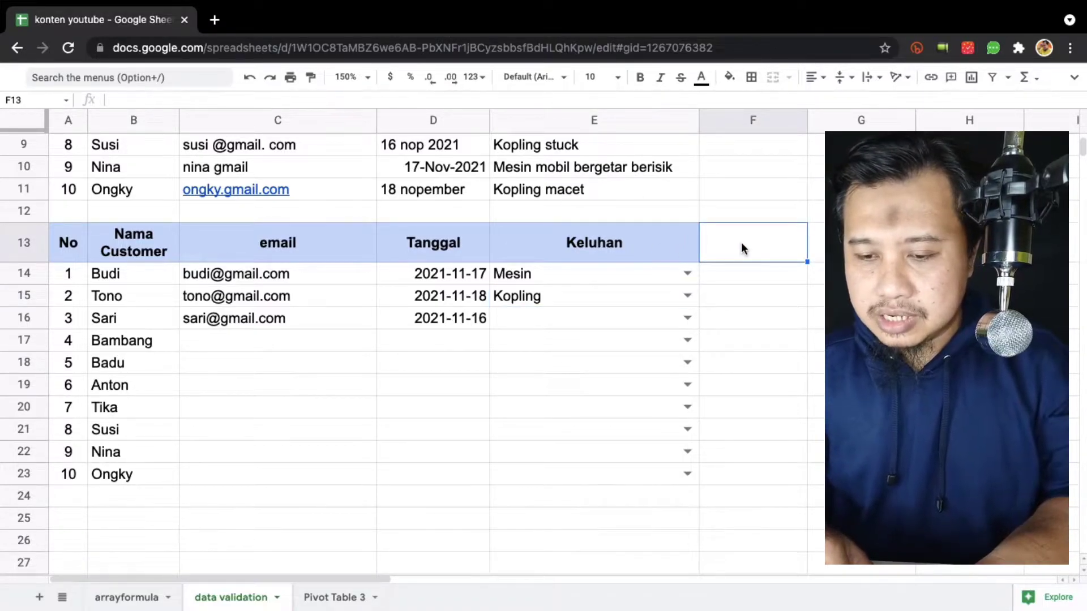
pyautogui.click(749, 275)
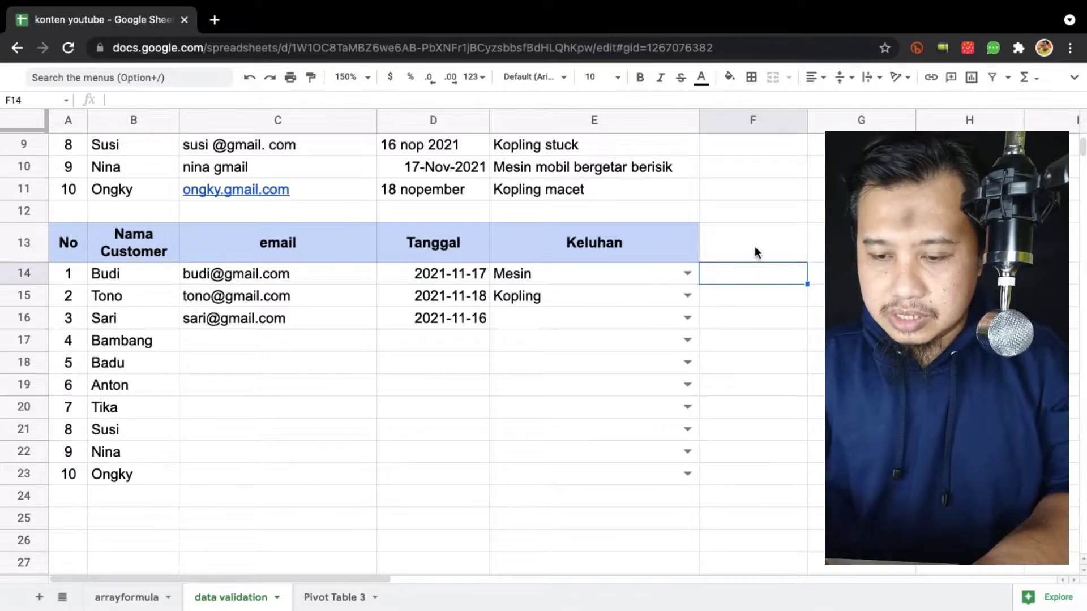
# Enter the header Detail in F13, with Berisik in F14 and Macet in F15.
pyautogui.click(755, 247)
pyautogui.write('Detail')
pyautogui.press('Return')
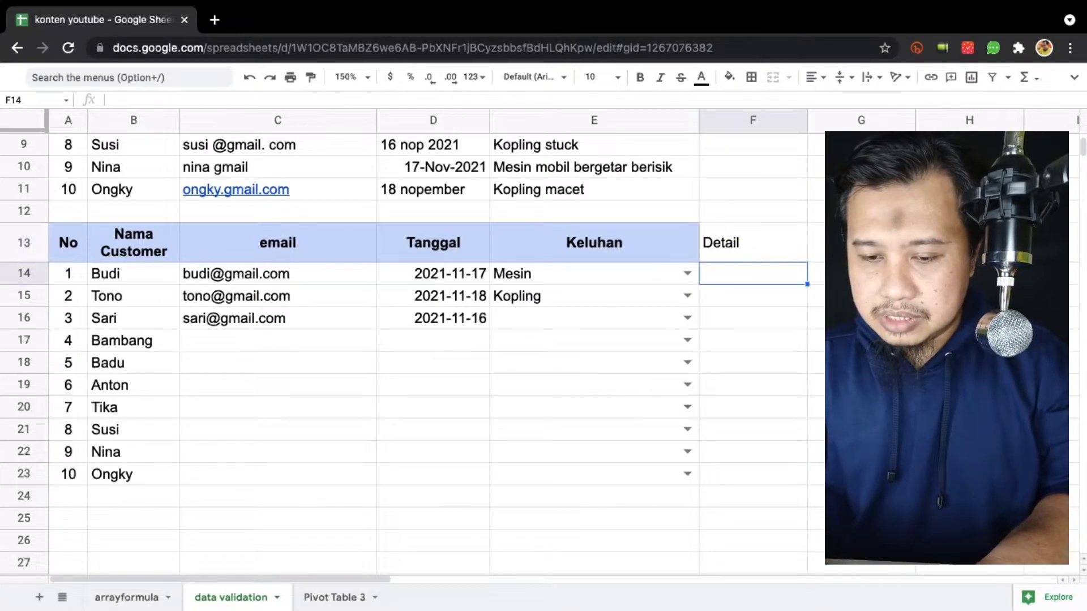
pyautogui.write('Bersik')
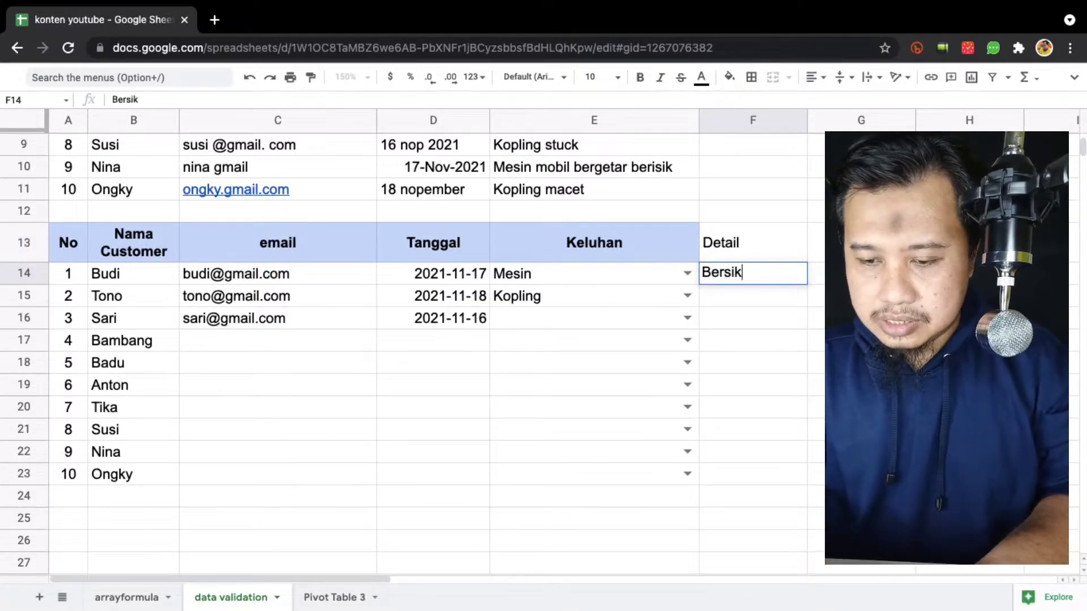
pyautogui.press('BackSpace')
pyautogui.press('BackSpace')
pyautogui.press('BackSpace')
pyautogui.write('isik')
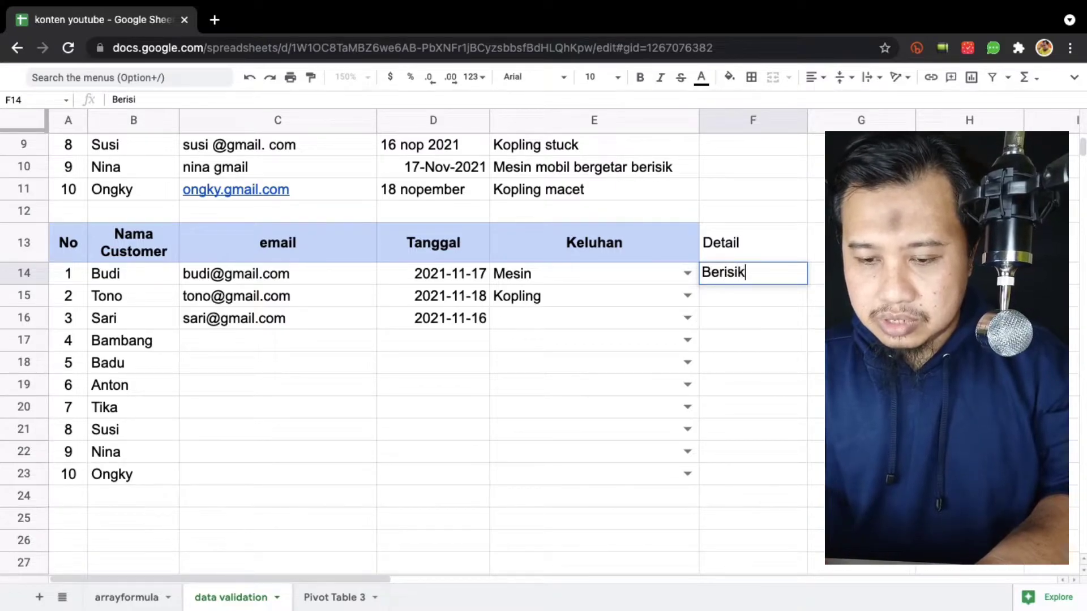
pyautogui.press('Return')
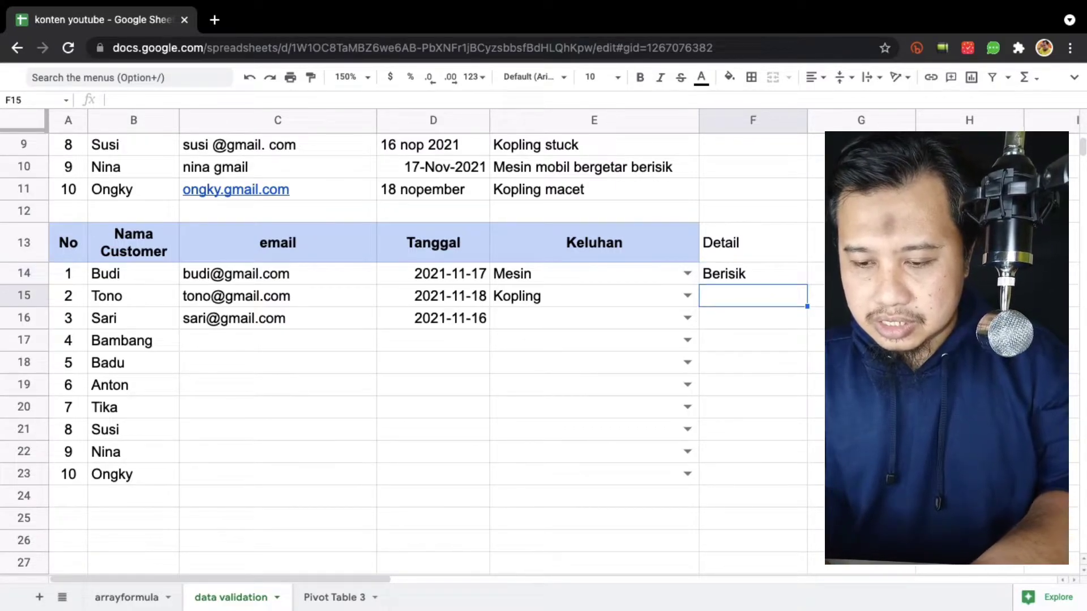
pyautogui.write('Macet')
pyautogui.press('Return')
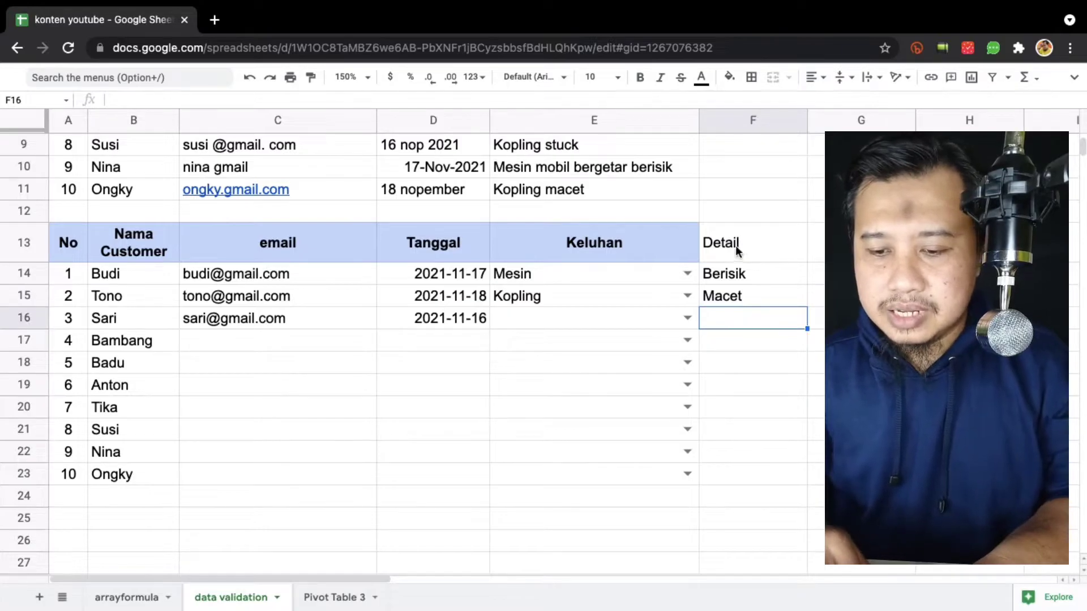
pyautogui.click(592, 315)
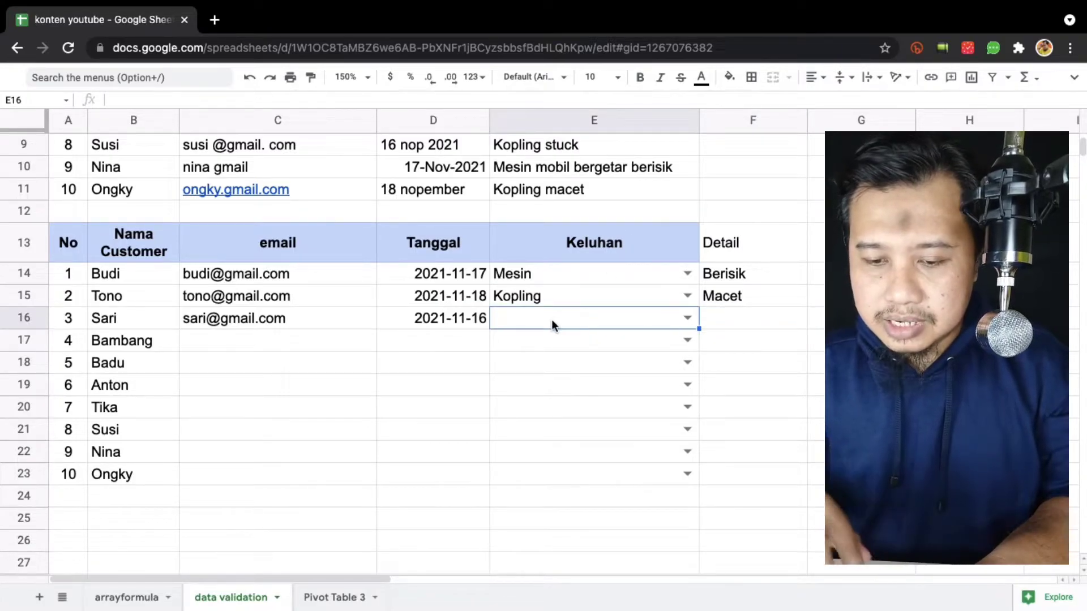
# Enter Kopling in E16, then confirm the misspelled 'Kpling' is rejected by the validation rule.
pyautogui.write('Kopling')
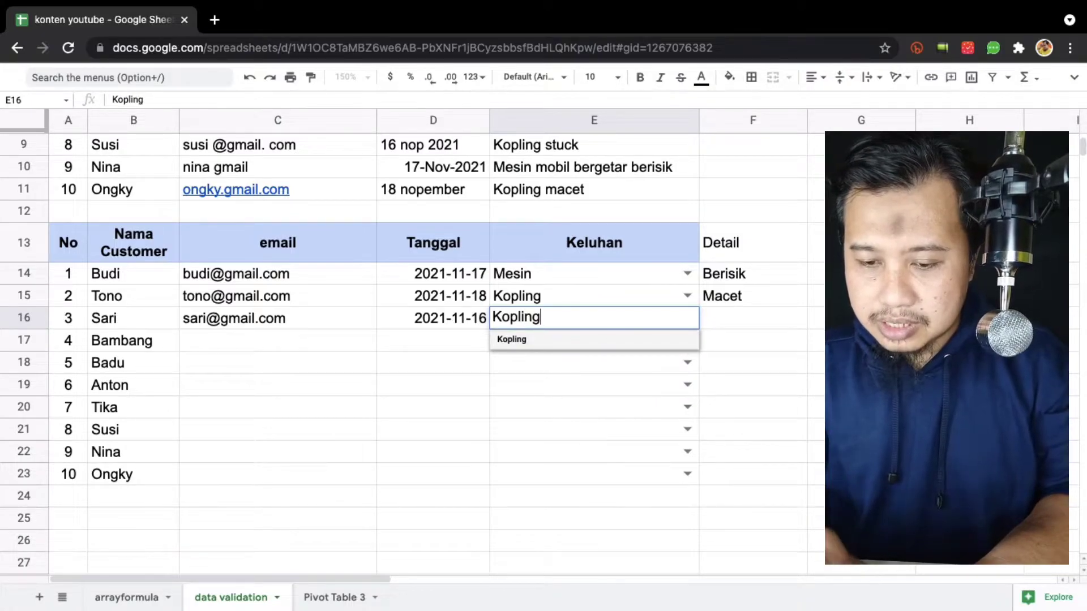
pyautogui.press('Return')
pyautogui.press('Up')
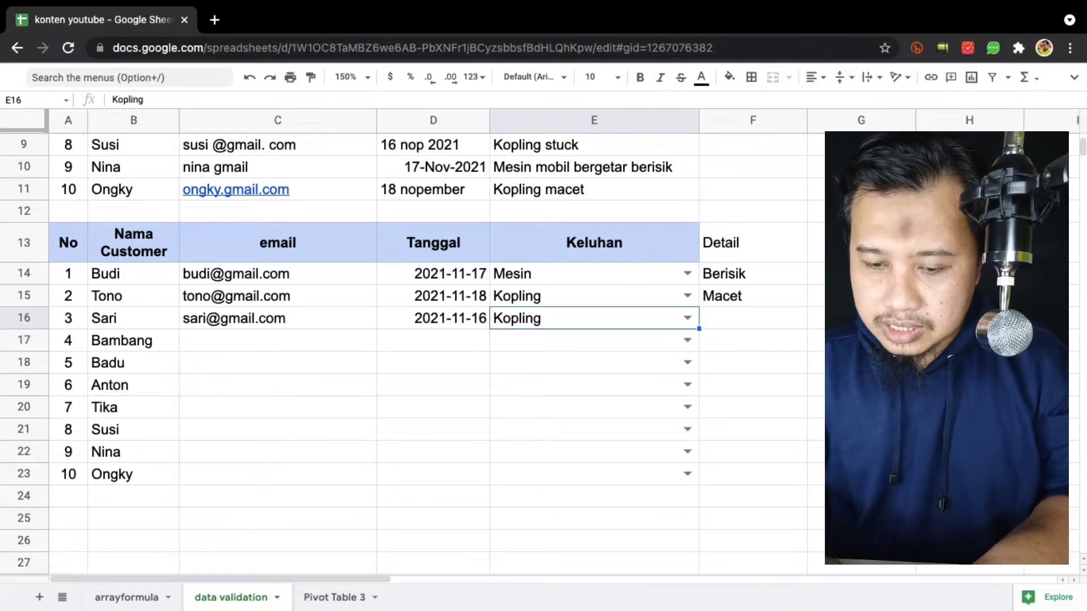
pyautogui.write('Ko')
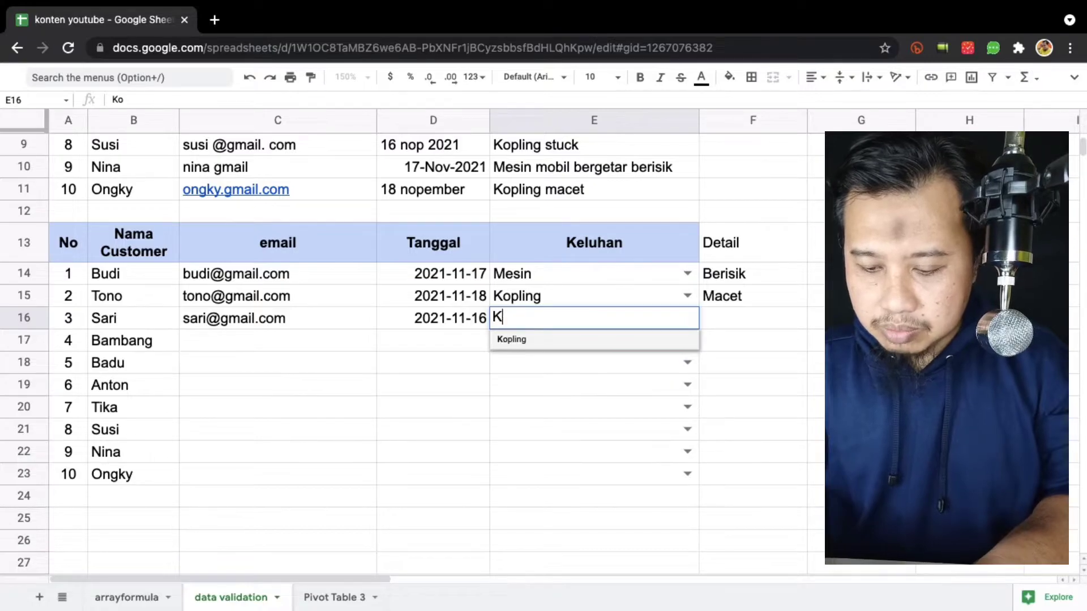
pyautogui.press('BackSpace')
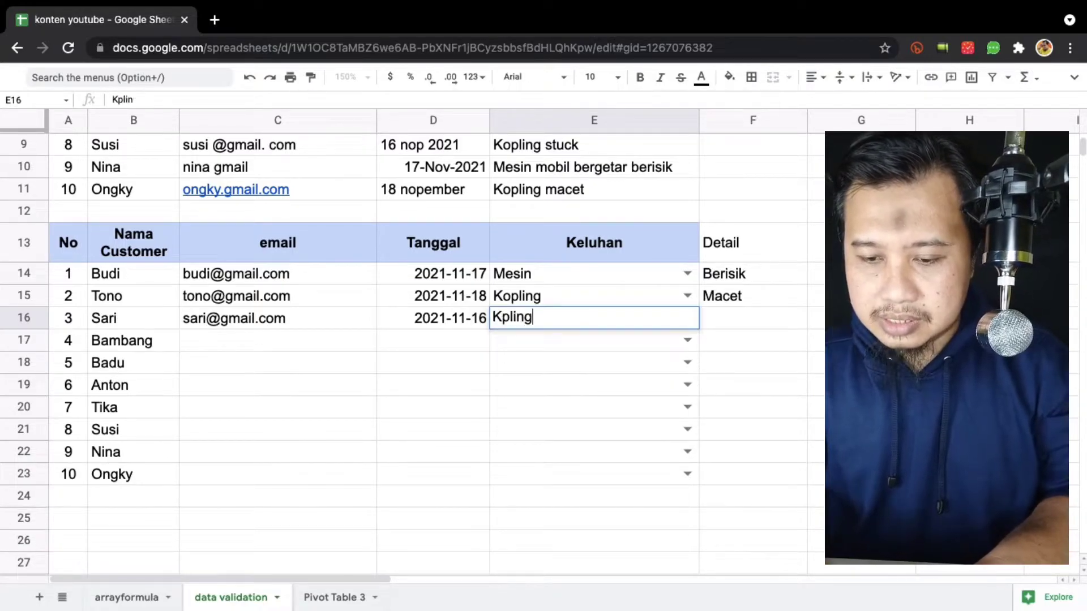
pyautogui.press('Return')
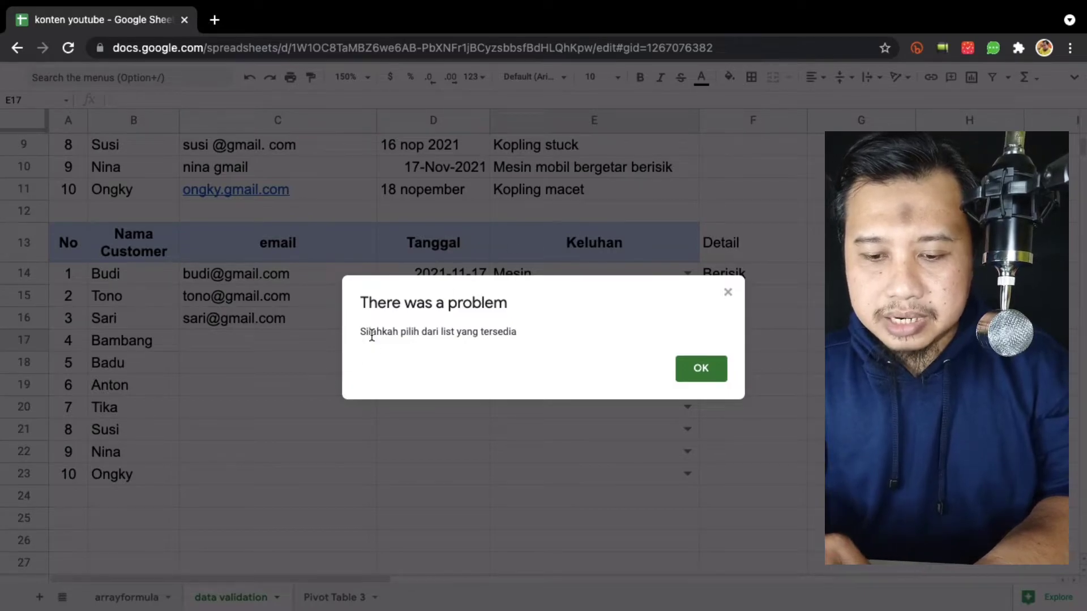
pyautogui.click(692, 367)
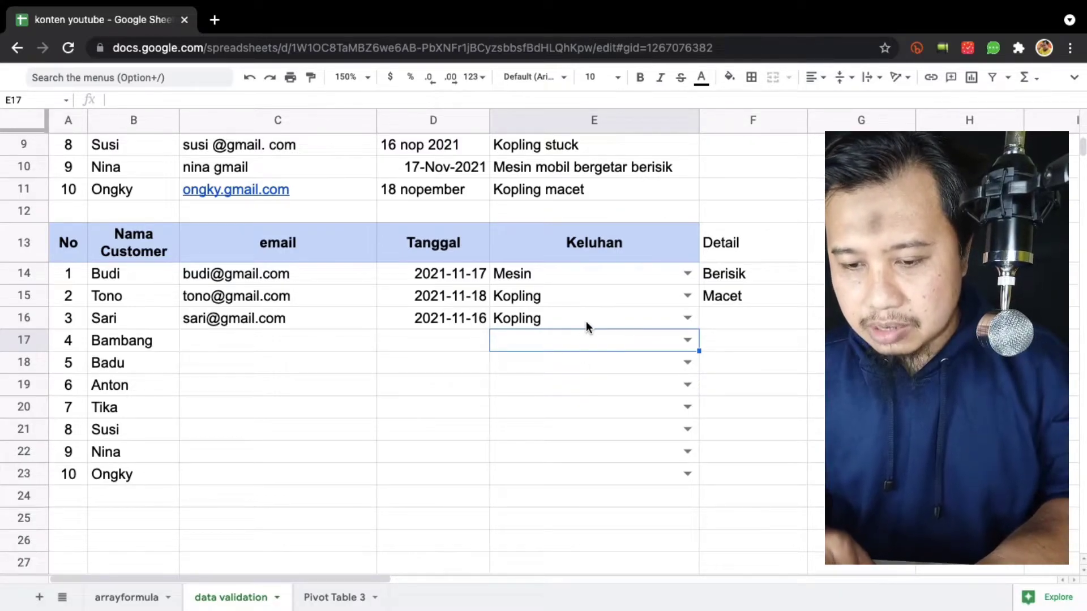
# Remove the data validation rule from the Keluhan cells E14:E23.
pyautogui.scroll(3, 630, 298)
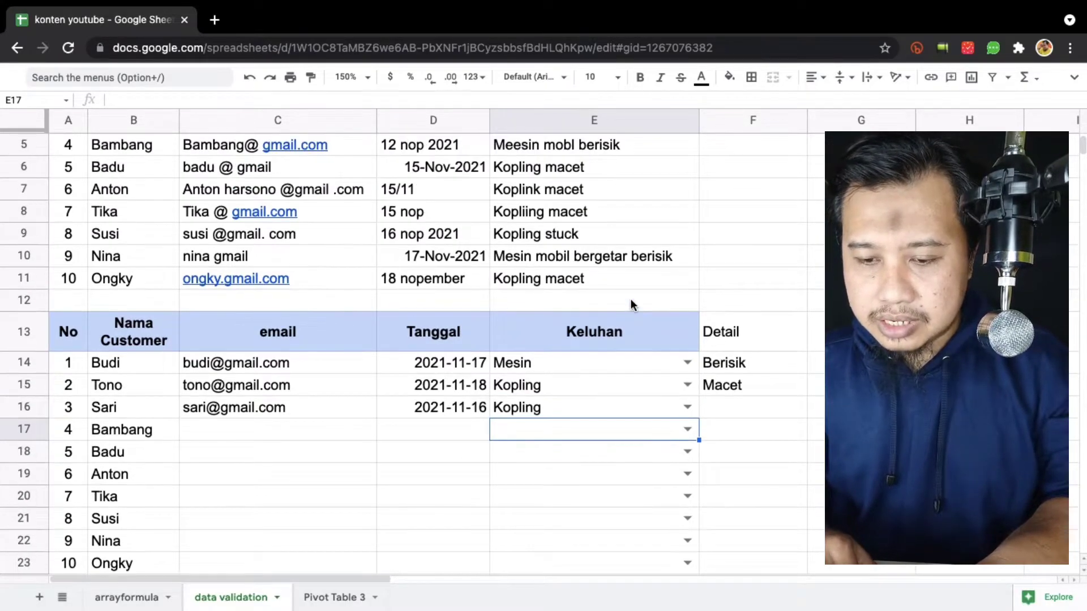
pyautogui.scroll(3, 623, 301)
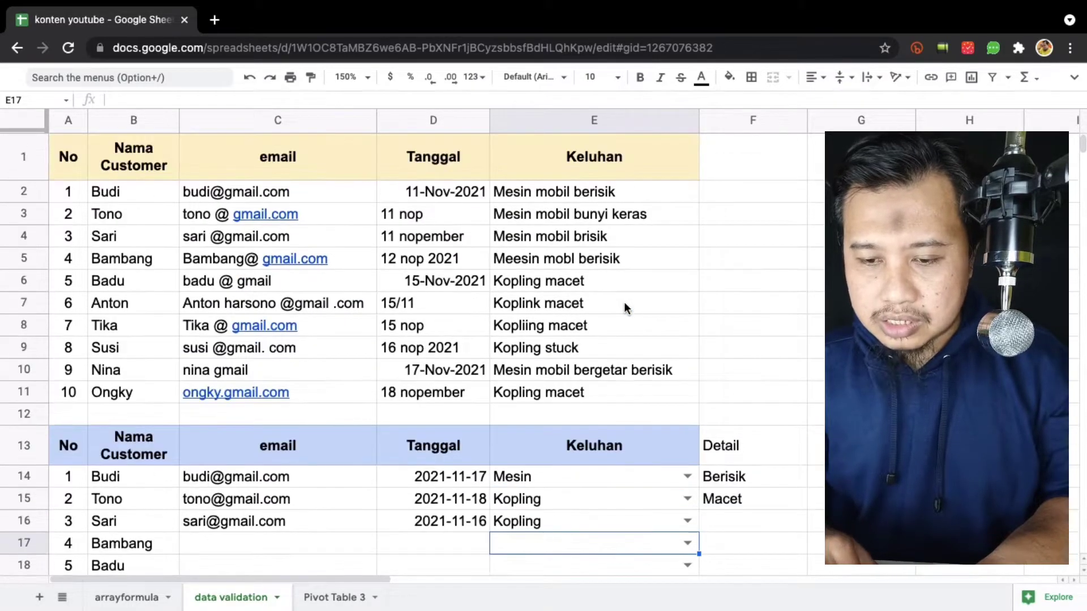
pyautogui.scroll(-3, 657, 408)
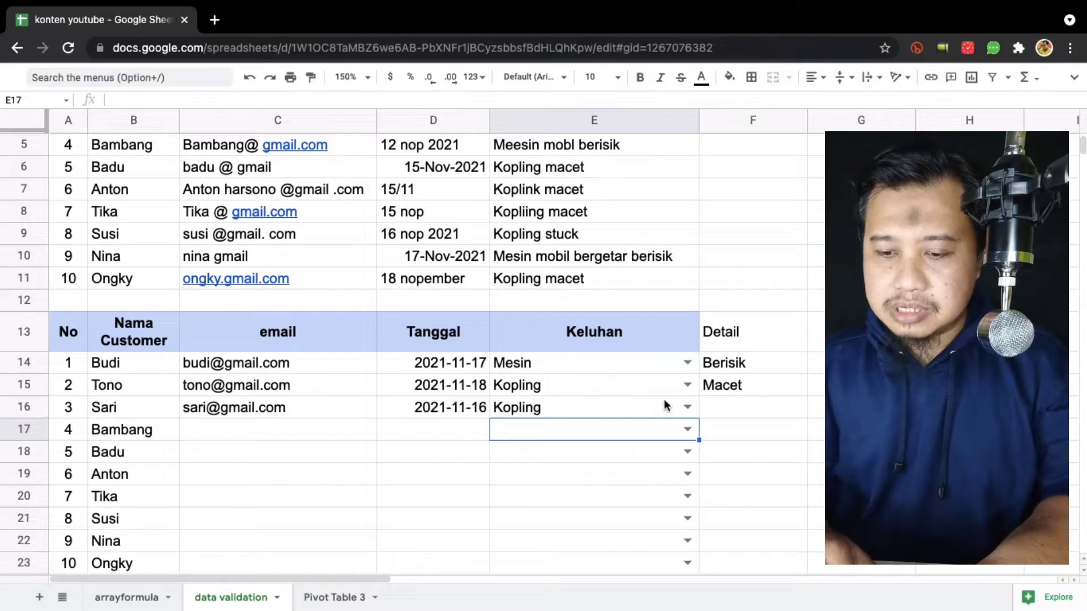
pyautogui.click(629, 359)
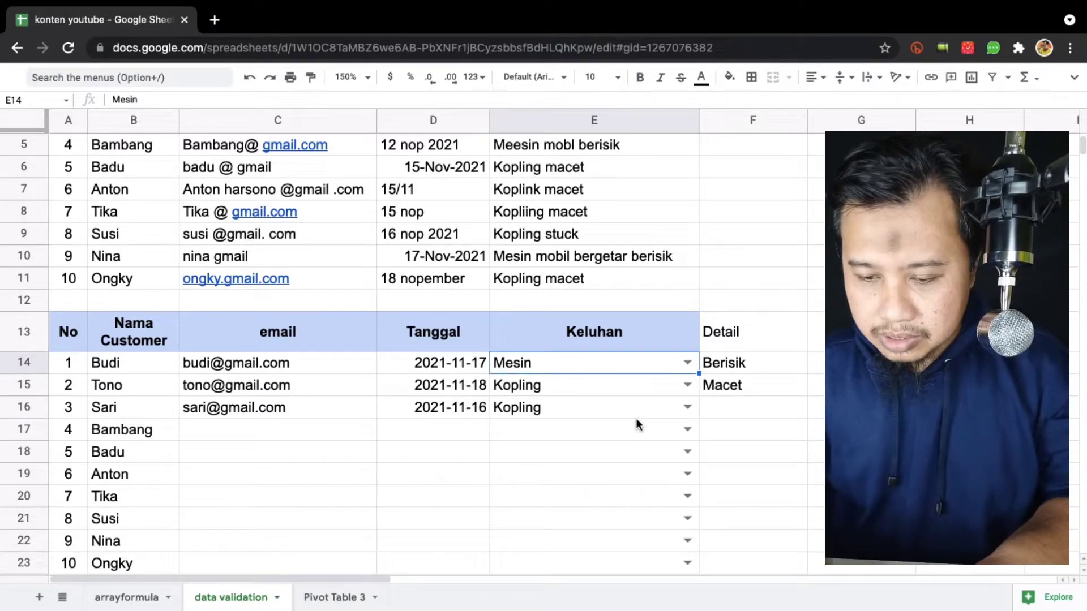
pyautogui.hotkey('shift', 'Down')
pyautogui.hotkey('shift', 'Down')
pyautogui.hotkey('shift', 'Down')
pyautogui.hotkey('shift', 'Down')
pyautogui.hotkey('shift', 'Down')
pyautogui.hotkey('shift', 'Down')
pyautogui.hotkey('shift', 'Down')
pyautogui.hotkey('shift', 'Down')
pyautogui.hotkey('shift', 'Down')
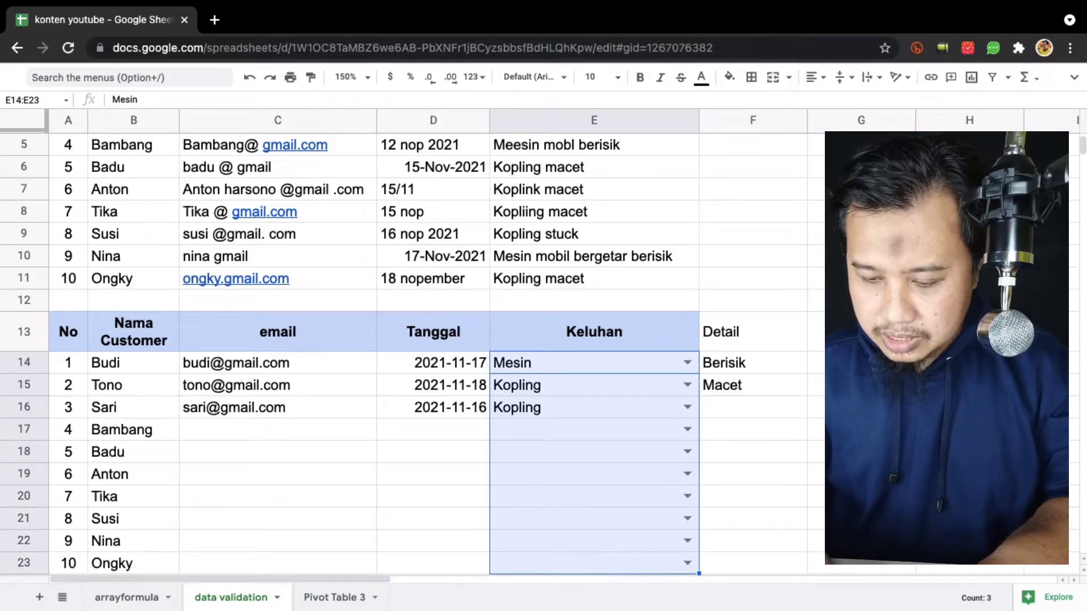
pyautogui.hotkey('alt', '/')
pyautogui.write('data')
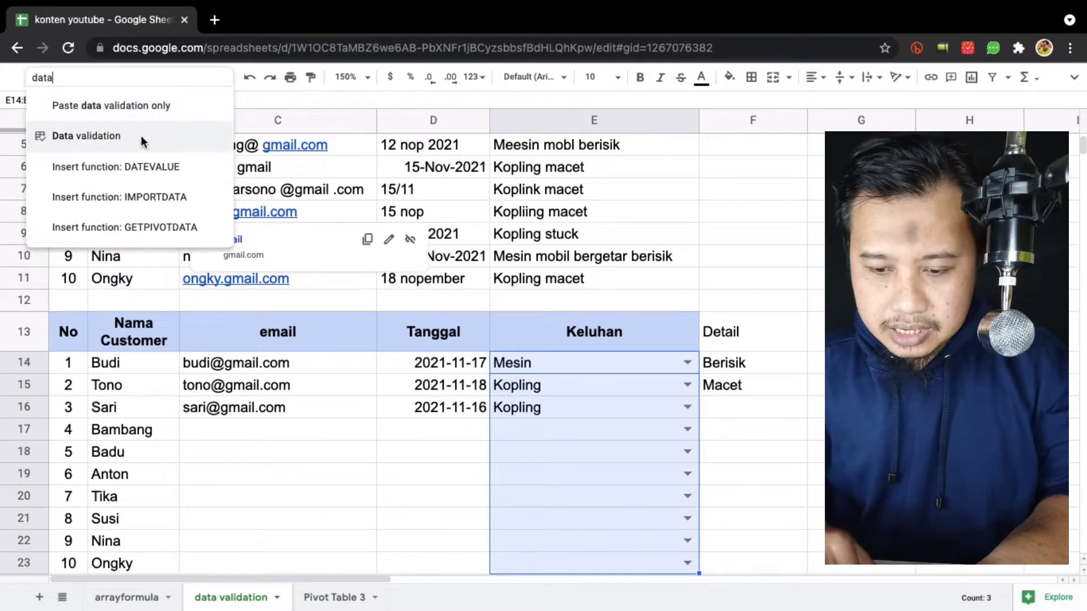
pyautogui.click(149, 140)
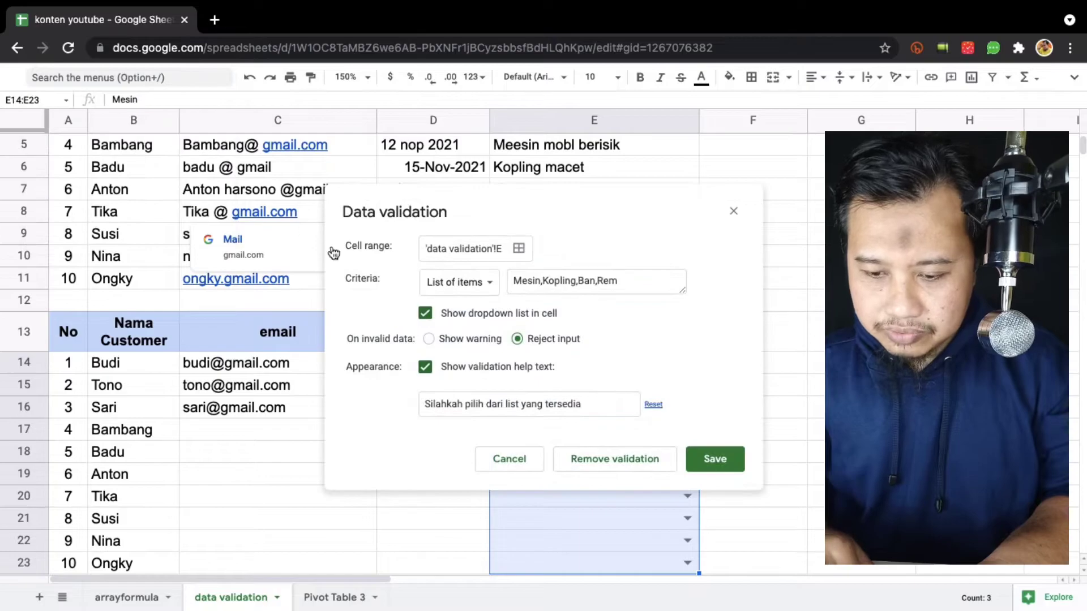
pyautogui.click(627, 458)
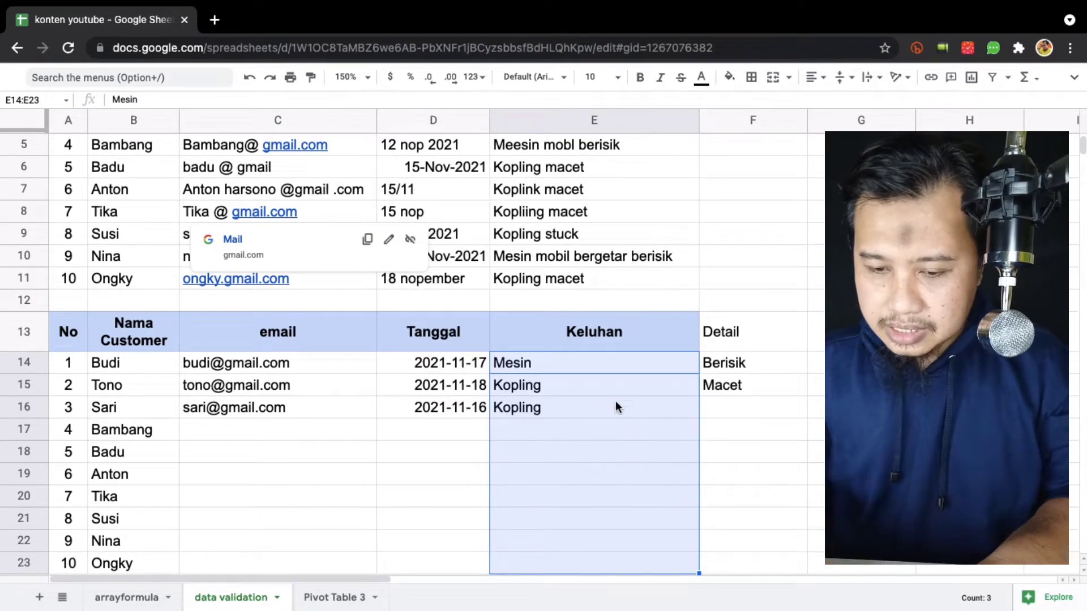
# Clear the Mesin and Kopling entries from E14:E23.
pyautogui.press('Delete')
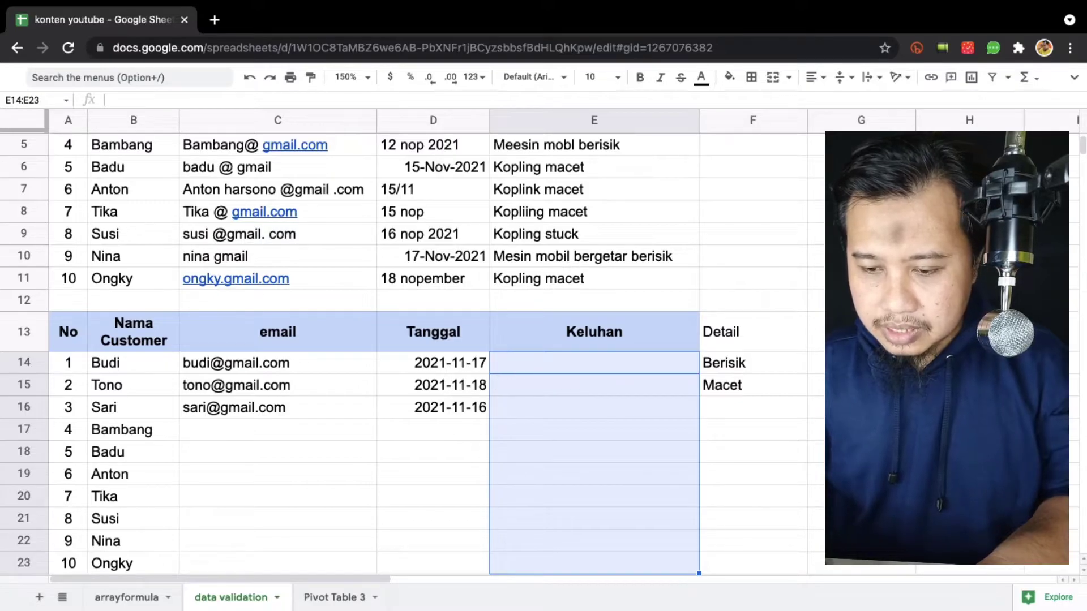
pyautogui.press('Right')
pyautogui.hotkey('shift', 'Down')
# Clear the Detail header and its Berisik and Macet entries from F13:F15.
pyautogui.press('Up')
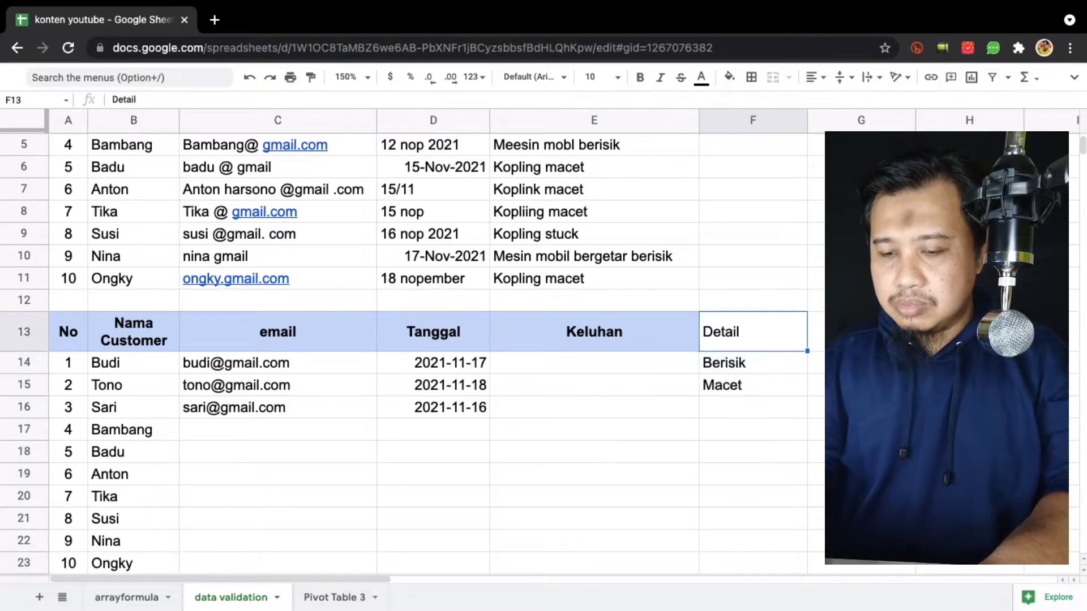
pyautogui.press('Right')
pyautogui.press('Left')
pyautogui.hotkey('shift', 'Down')
pyautogui.hotkey('shift', 'Down')
pyautogui.press('Delete')
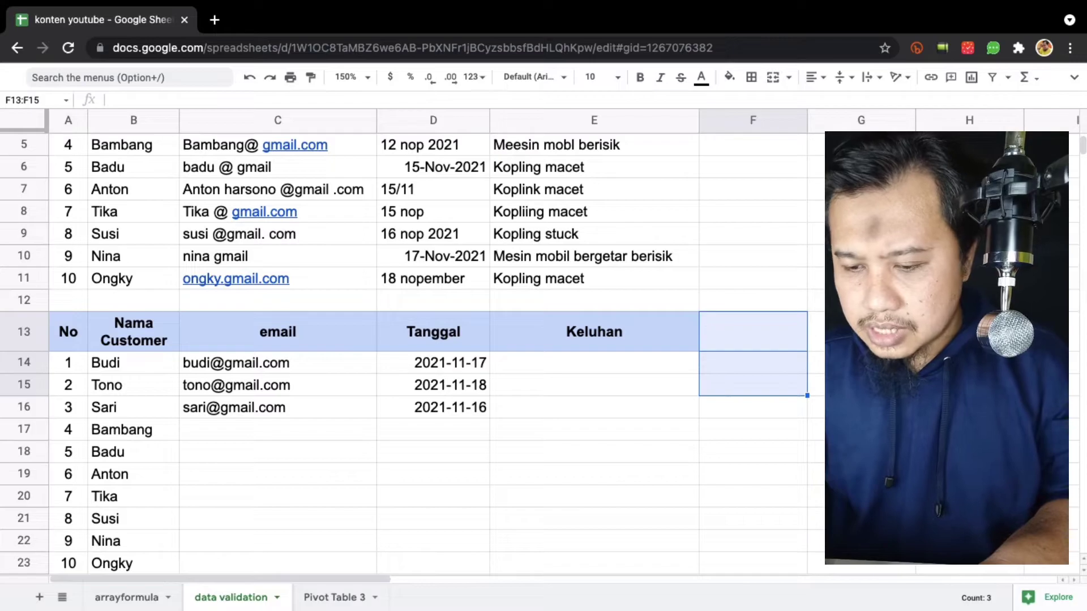
# Type a Kategori Keluhan header into F13, then delete it again.
pyautogui.press('Right')
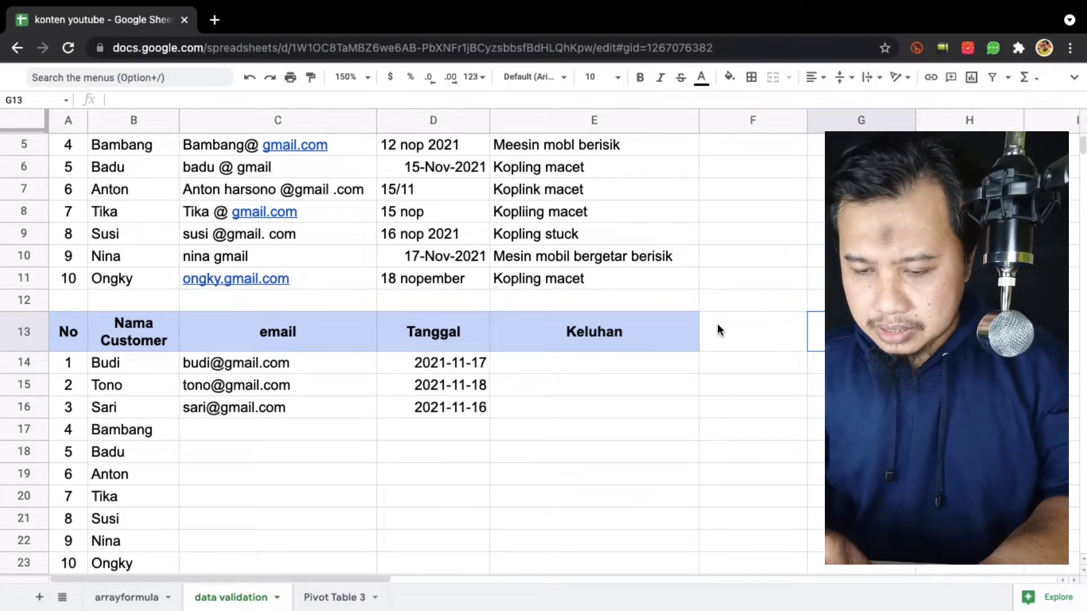
pyautogui.press('Left')
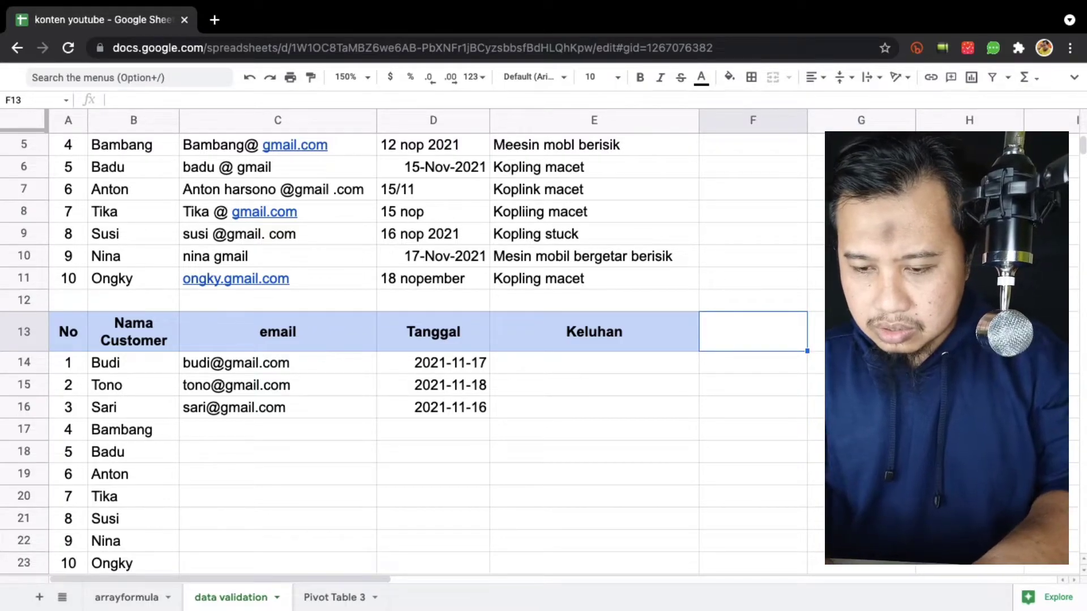
pyautogui.write('Kategori')
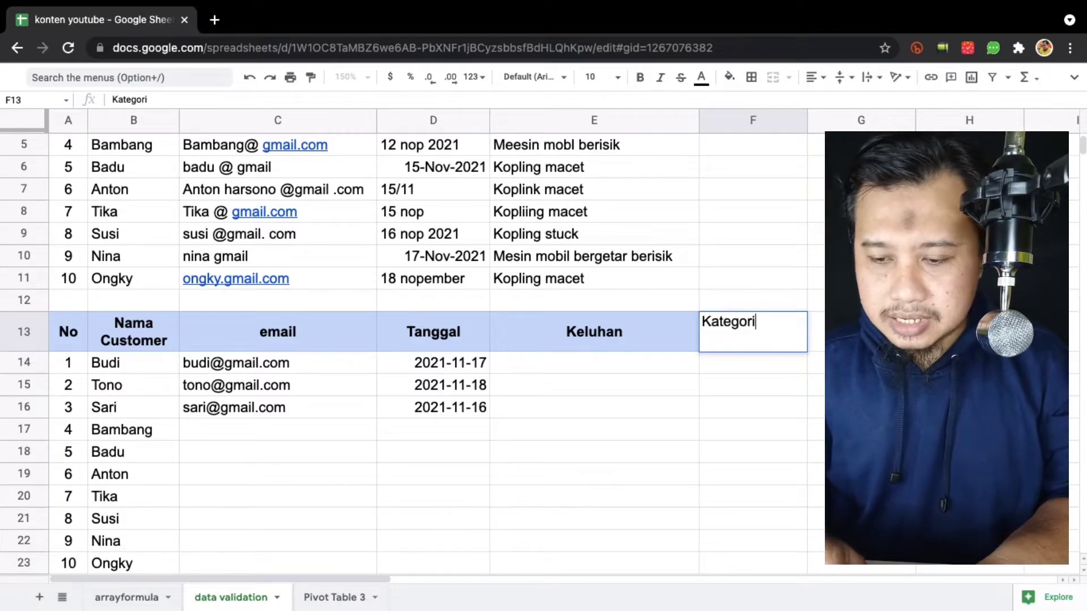
pyautogui.write(' Keluhan')
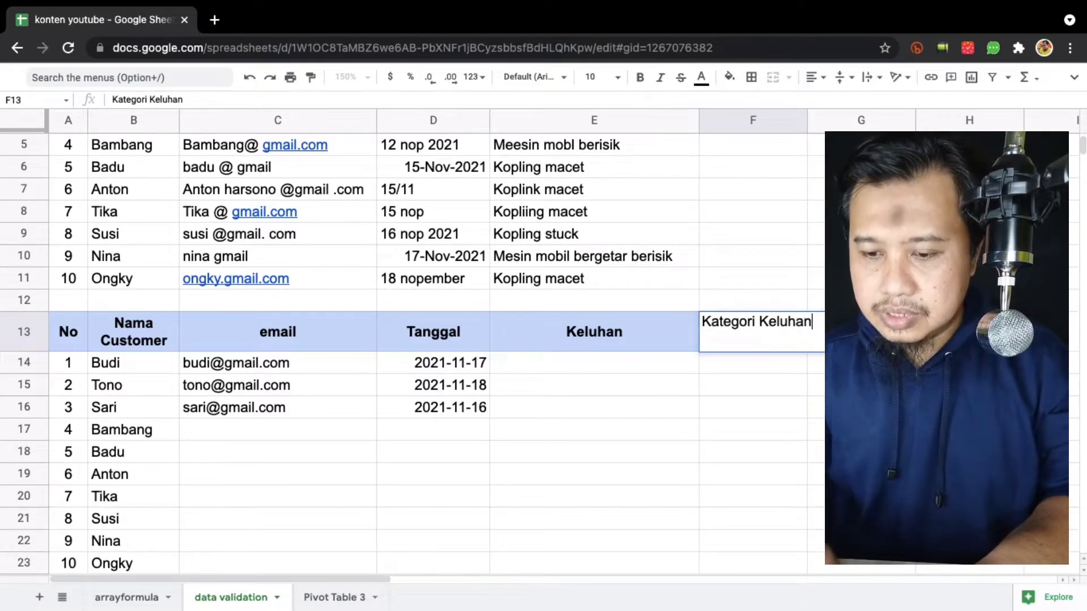
pyautogui.press('Return')
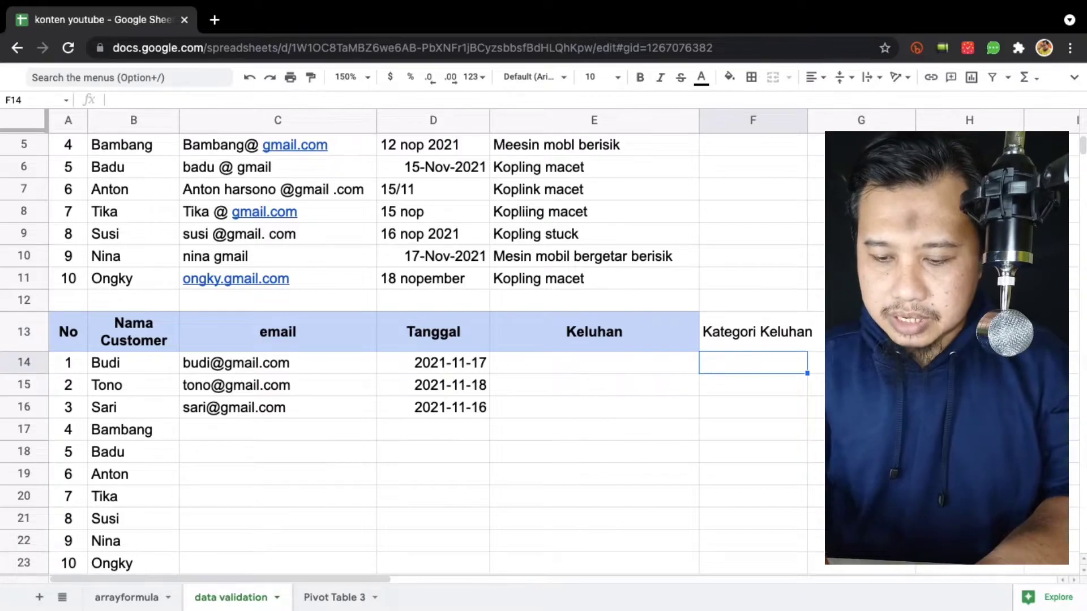
pyautogui.press('Up')
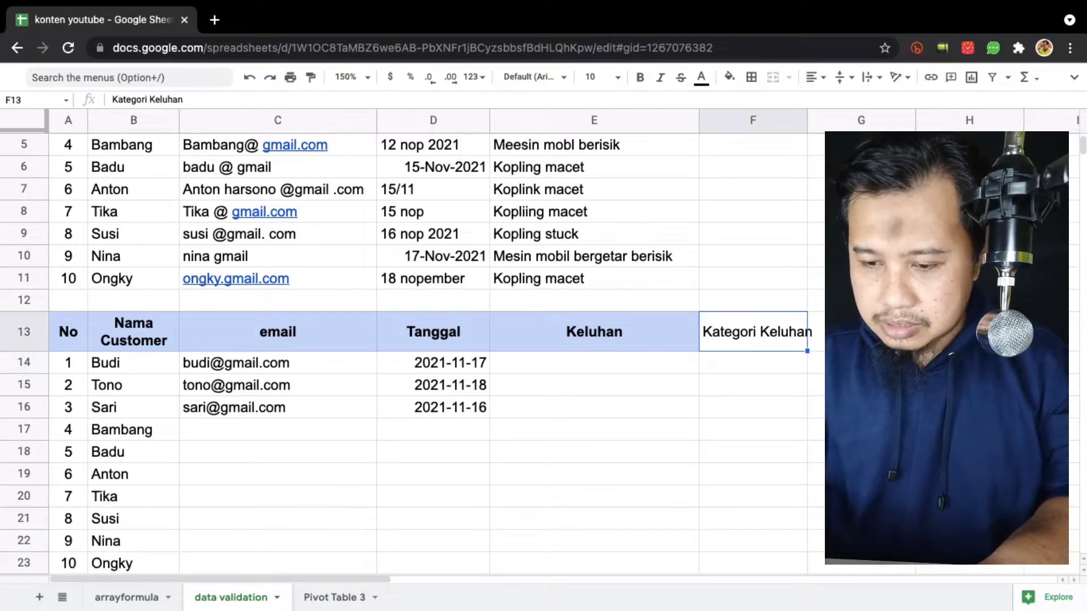
pyautogui.press('Delete')
pyautogui.scroll(2, 857, 173)
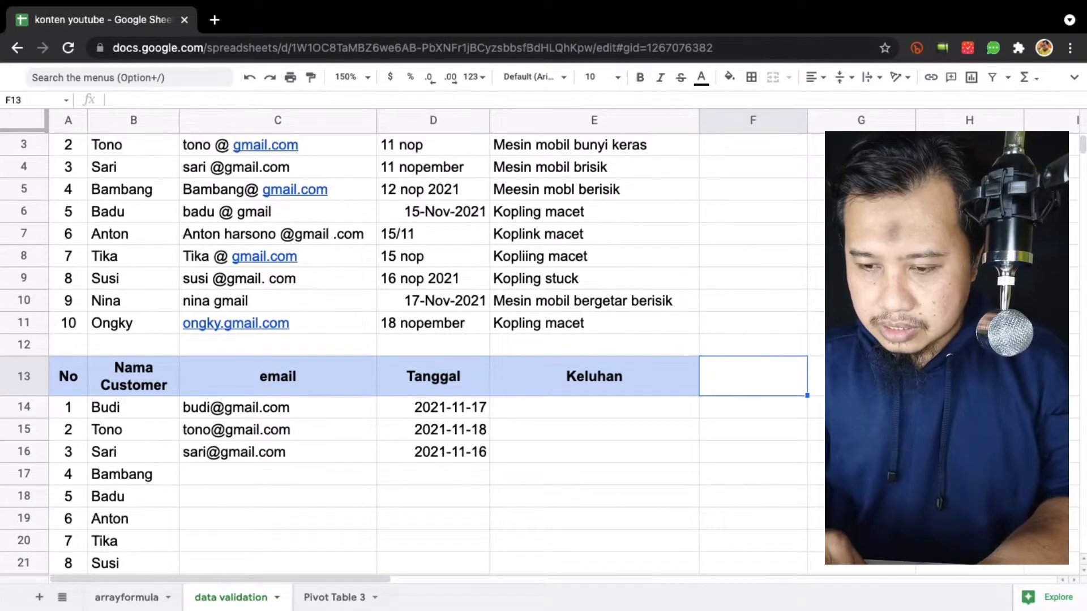
# Put Kategori Keluhan in G1 and Mesin Berisik, Kopling Macet, Ban Tipis, Rem Tipis in G2:G5.
pyautogui.click(857, 172)
pyautogui.write('Ka')
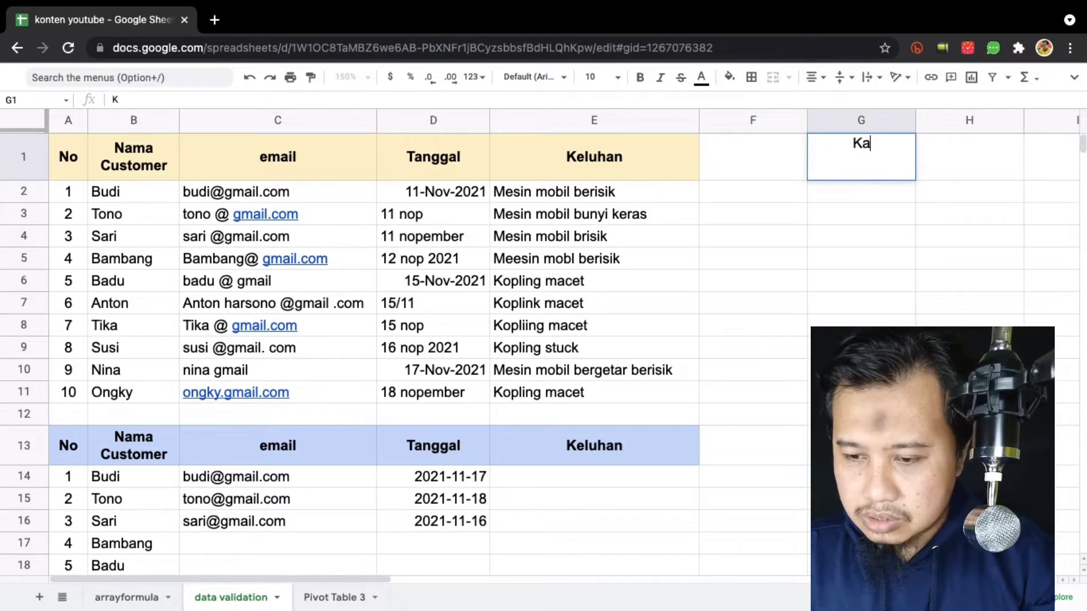
pyautogui.write('tegori Keluhan')
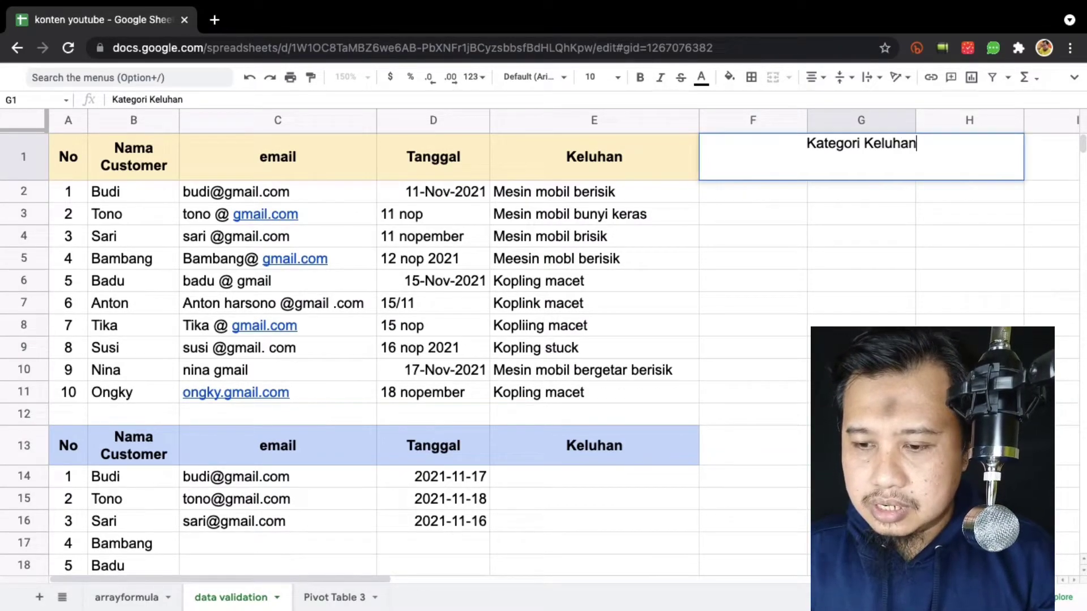
pyautogui.press('Return')
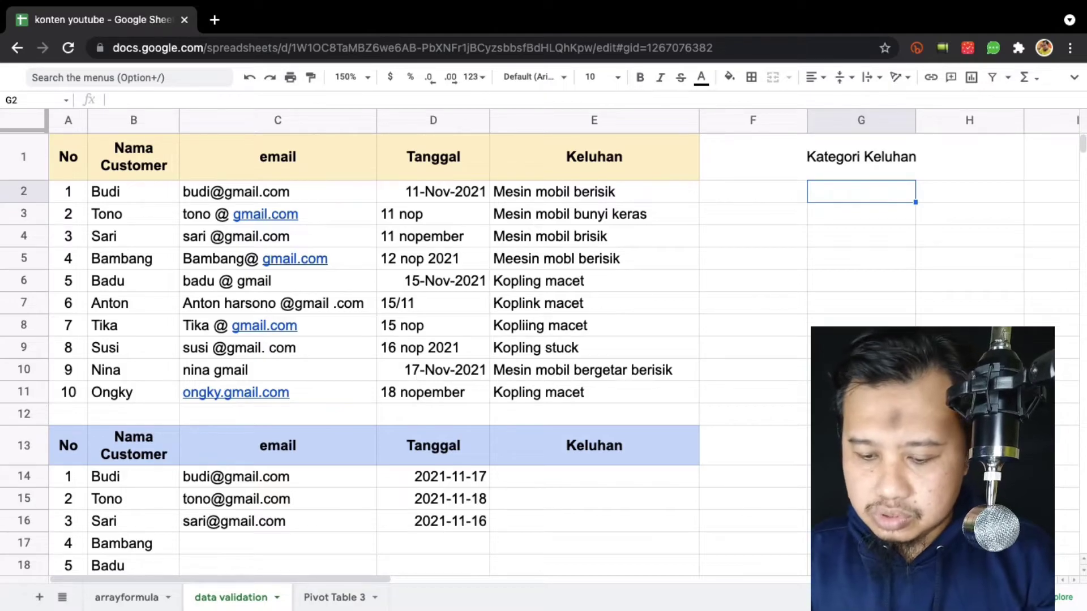
pyautogui.write('Mesin Berisik')
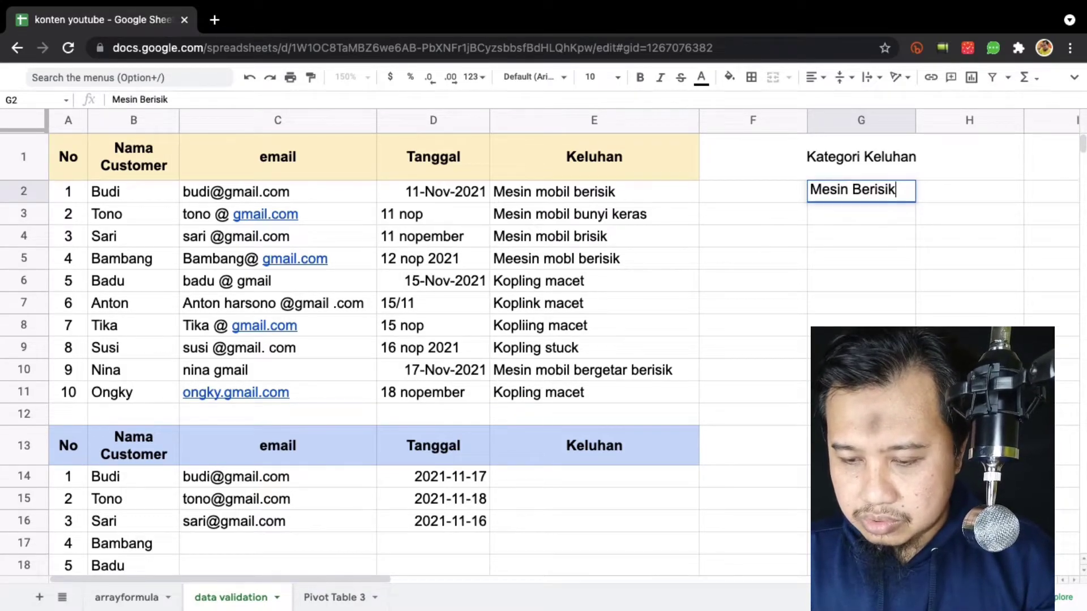
pyautogui.press('Return')
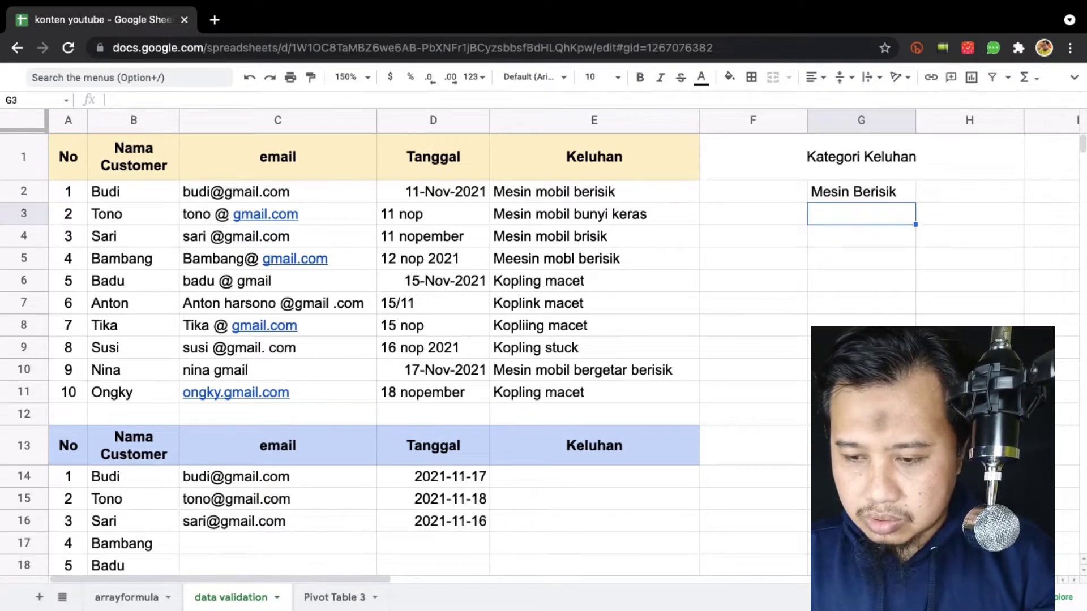
pyautogui.write('Kopling Mac')
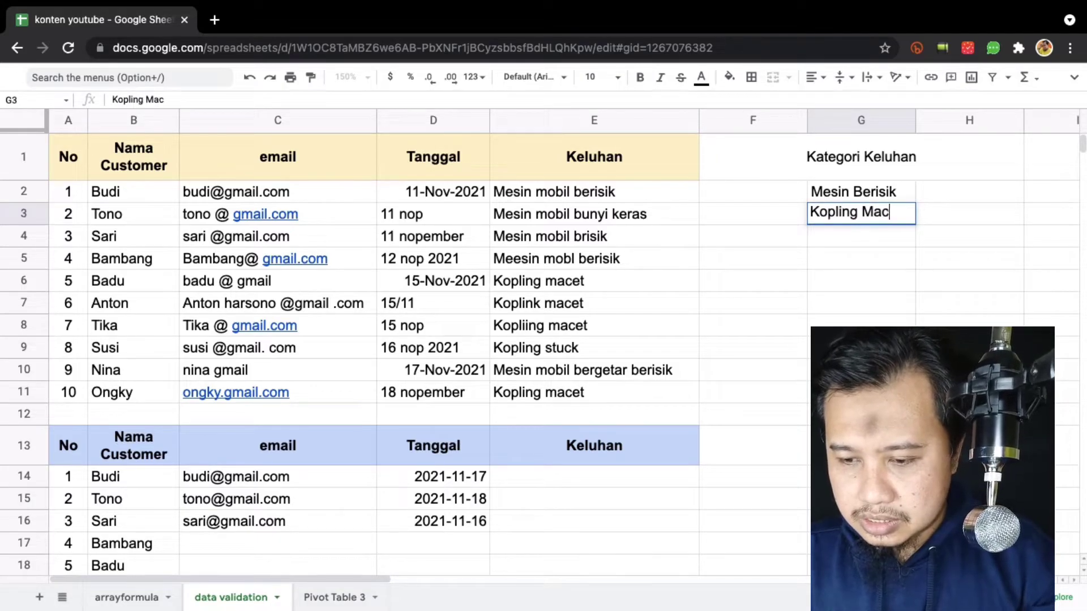
pyautogui.write('et')
pyautogui.press('Return')
pyautogui.write('Ban Tipis')
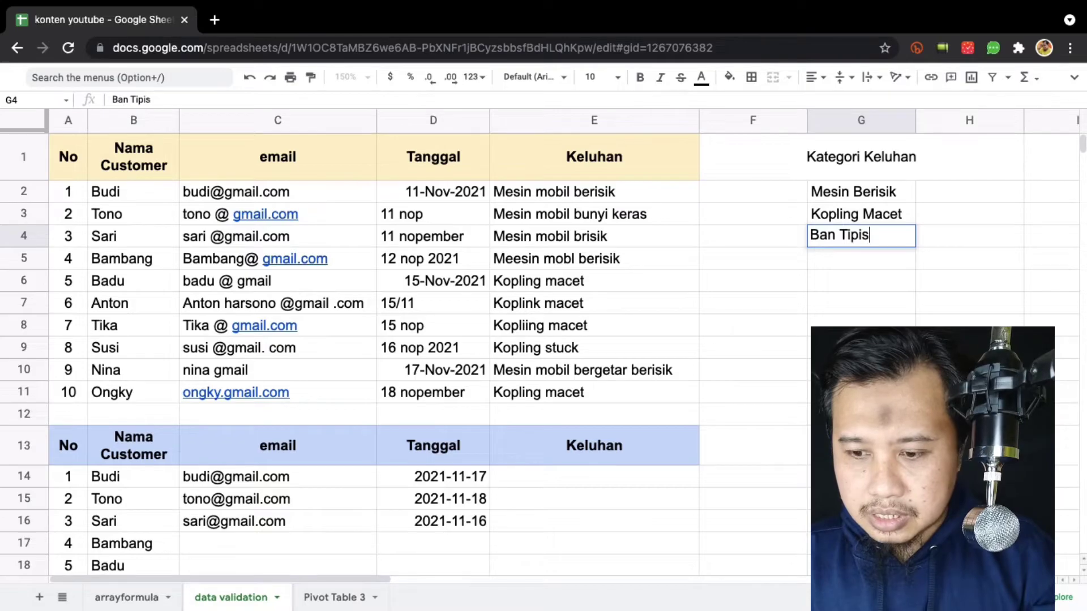
pyautogui.press('Return')
pyautogui.write('Rem Tipis')
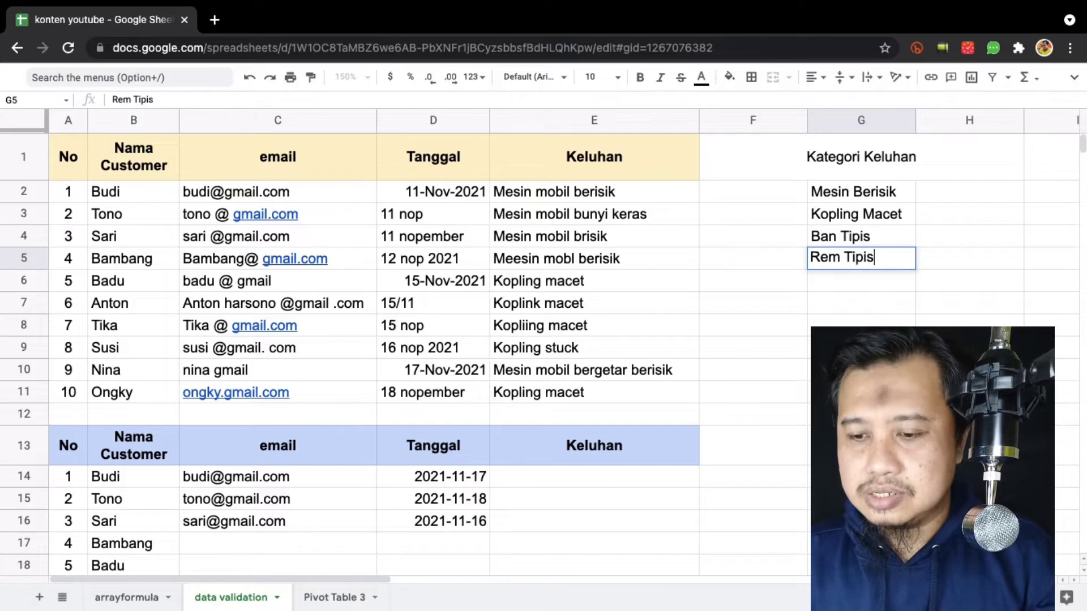
pyautogui.press('Return')
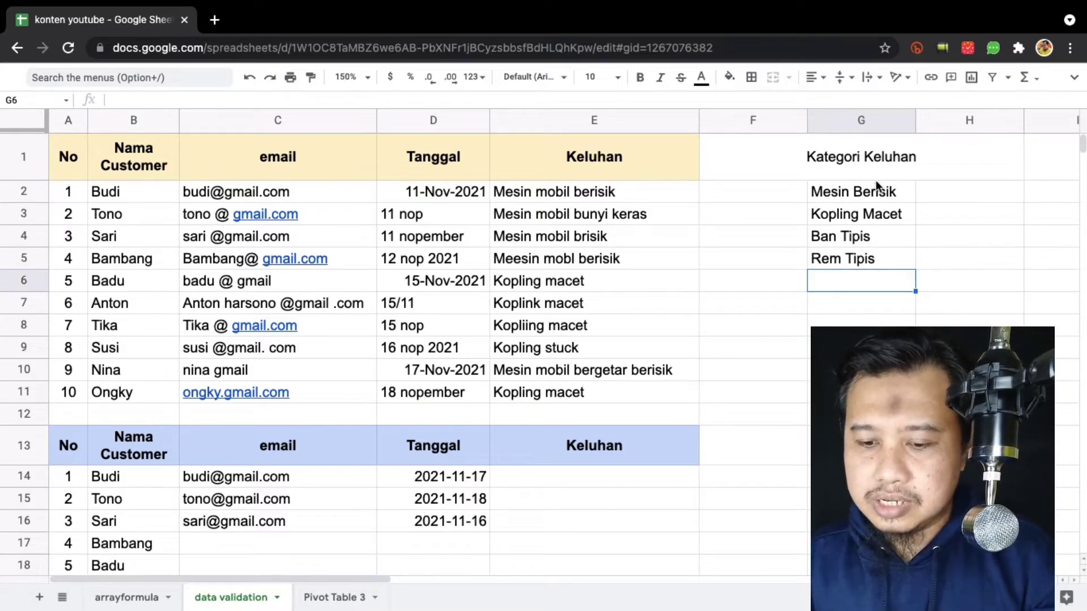
pyautogui.scroll(-4, 748, 322)
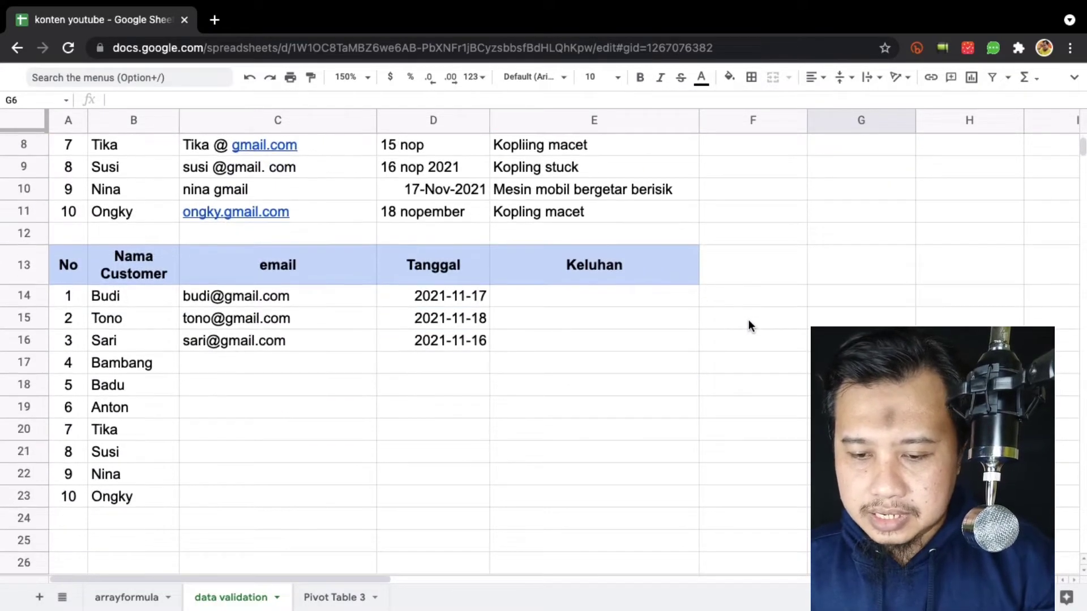
# Make E14:E23 a dropdown list sourced from the range G2:G5.
pyautogui.click(596, 309)
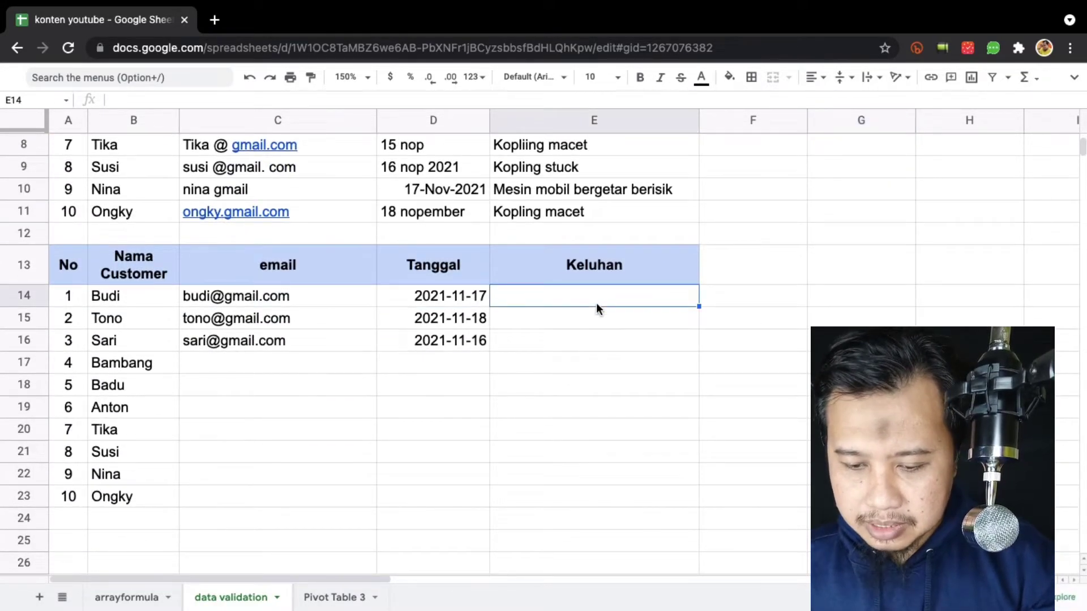
pyautogui.keyDown('shift'); pyautogui.click(595, 505); pyautogui.keyUp('shift')
pyautogui.hotkey('alt', '/')
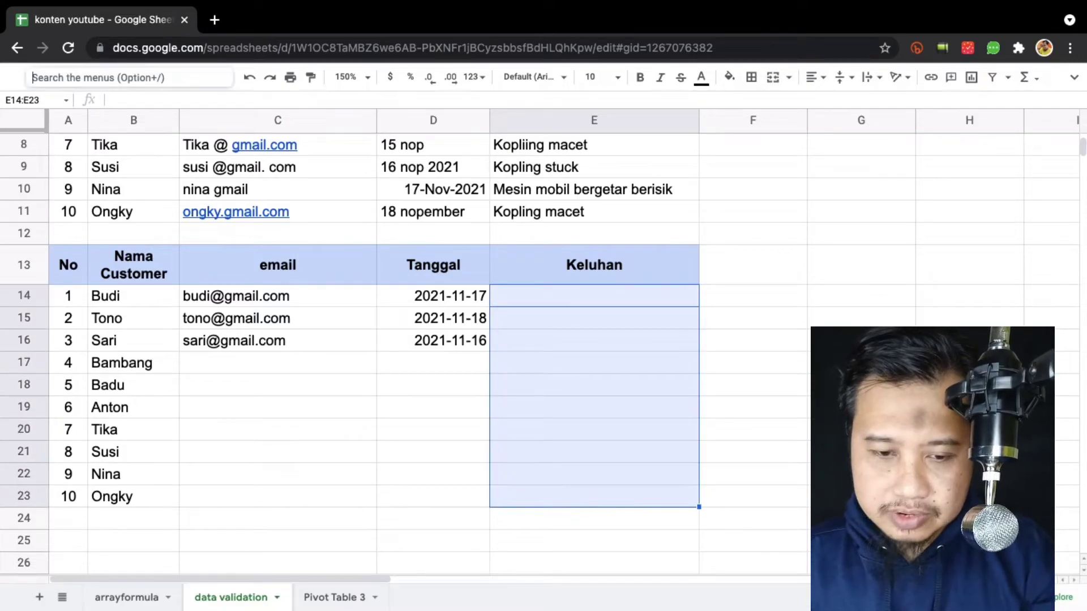
pyautogui.write('data')
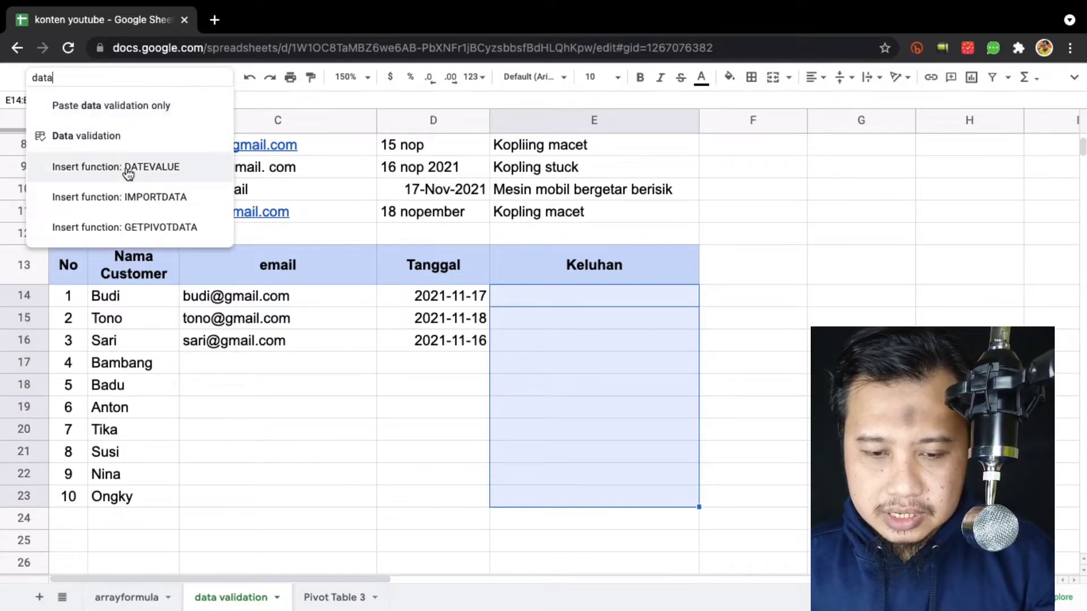
pyautogui.click(134, 136)
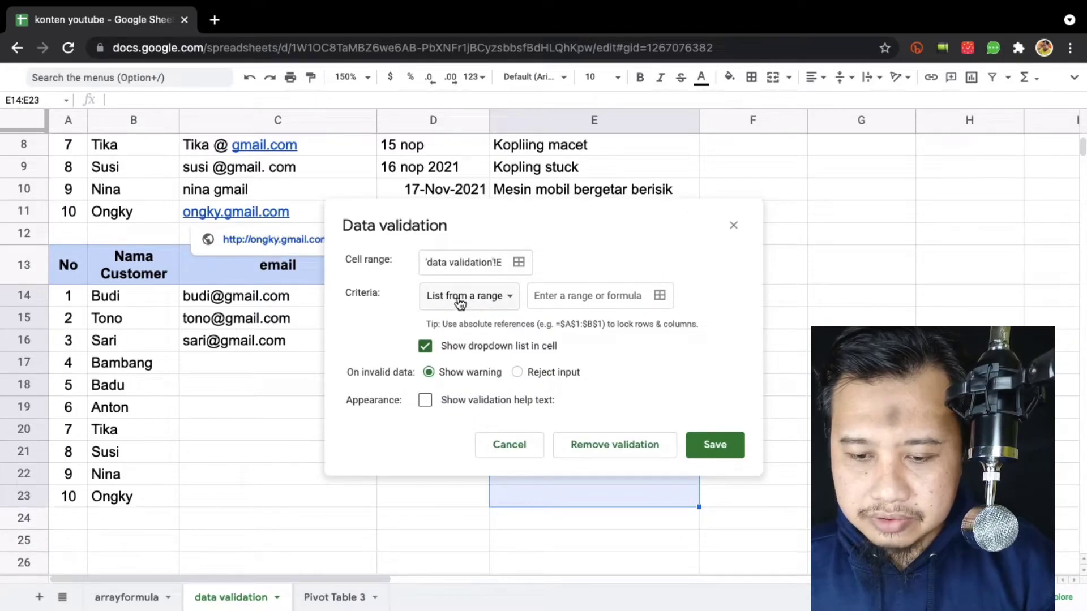
pyautogui.click(508, 302)
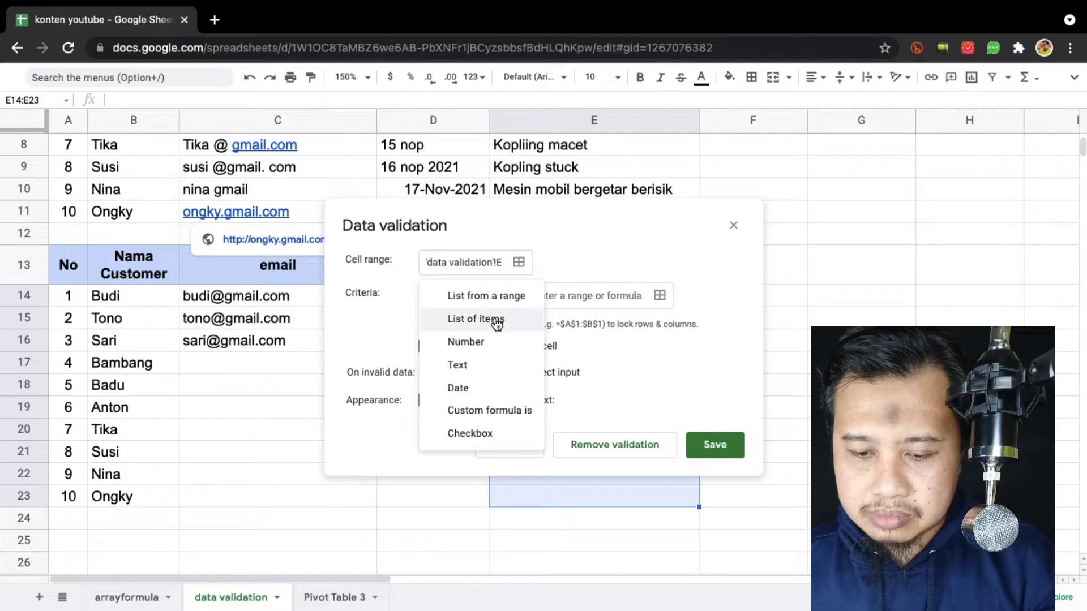
pyautogui.click(510, 306)
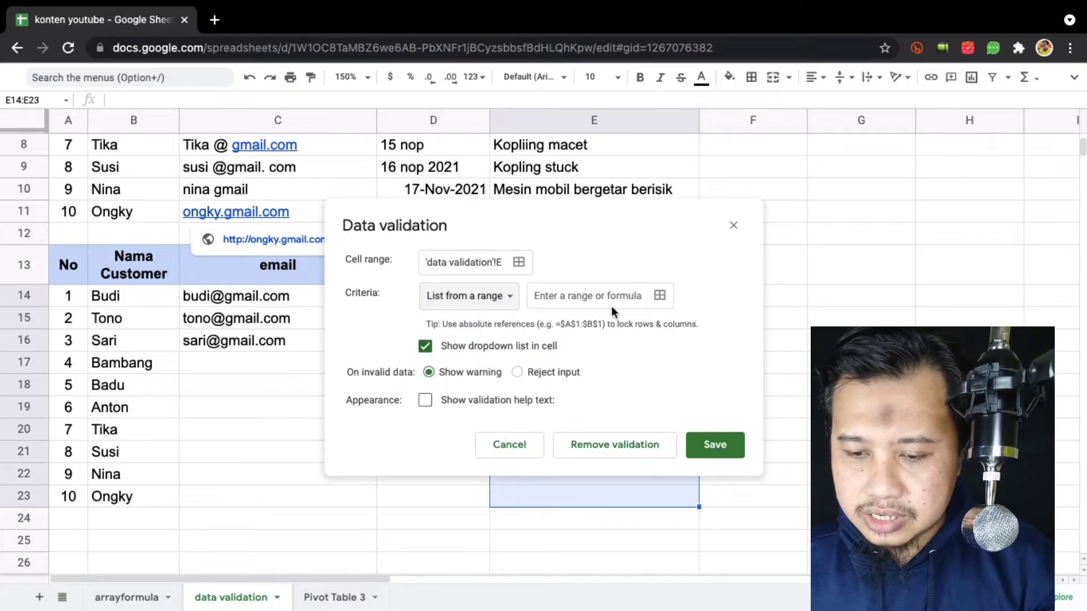
pyautogui.click(660, 296)
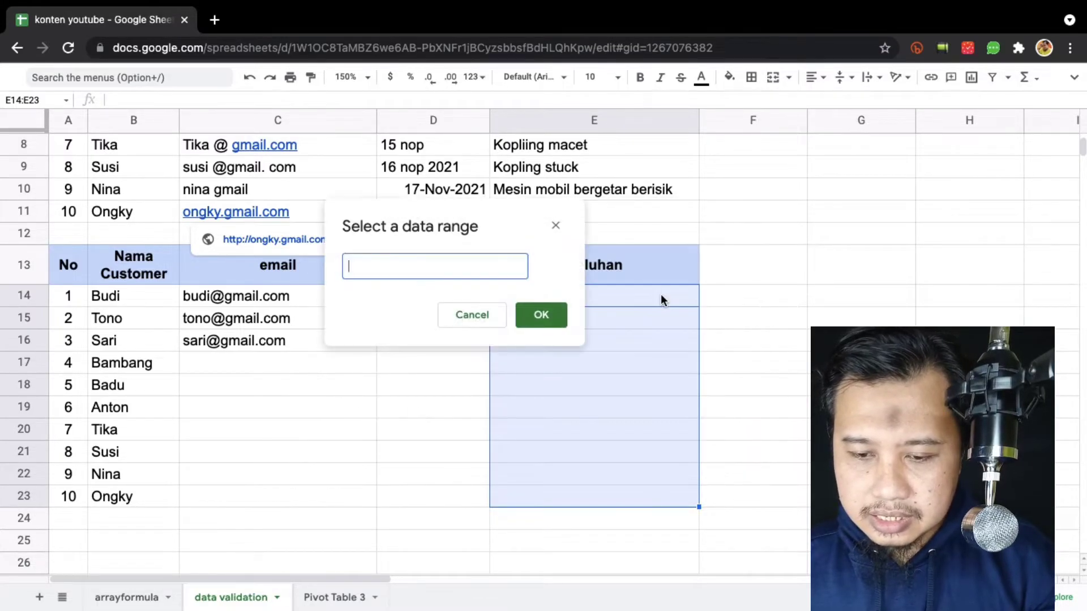
pyautogui.scroll(2, 731, 232)
pyautogui.scroll(2, 731, 232)
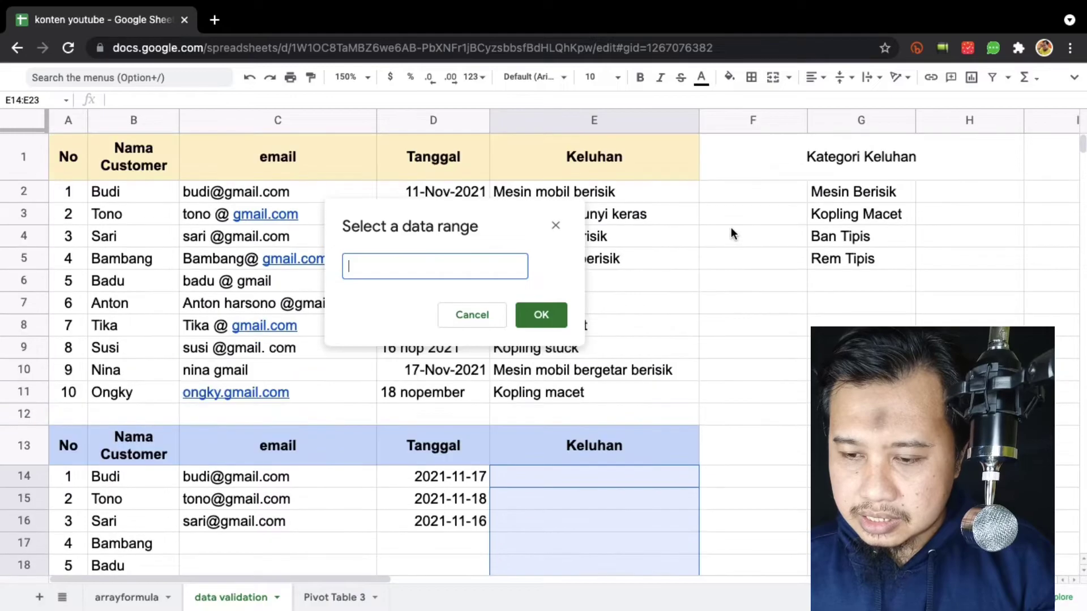
pyautogui.click(840, 189)
pyautogui.keyDown('shift'); pyautogui.click(847, 260); pyautogui.keyUp('shift')
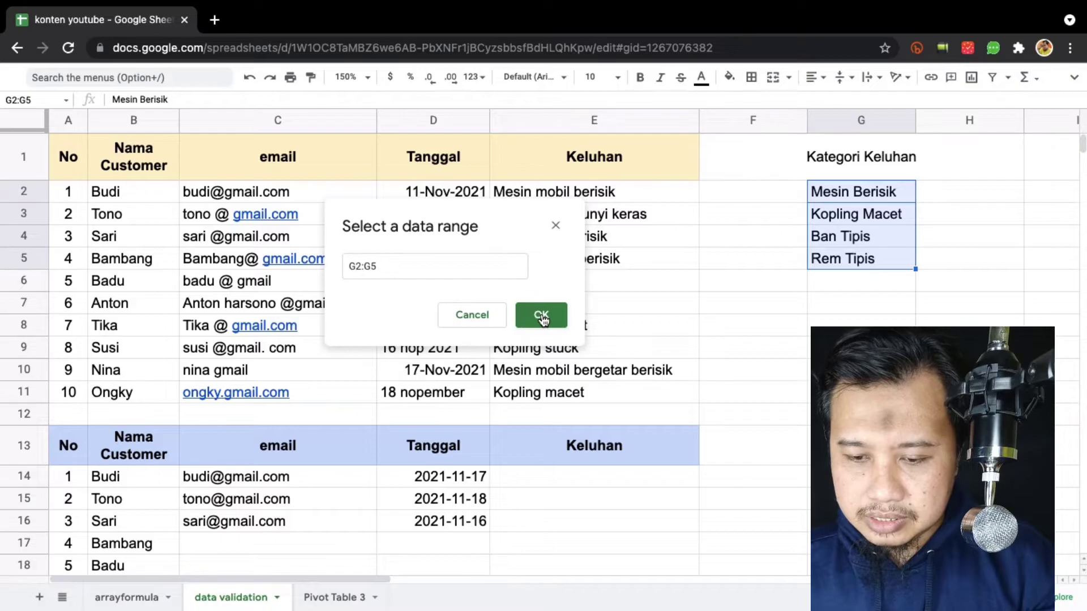
pyautogui.click(407, 441)
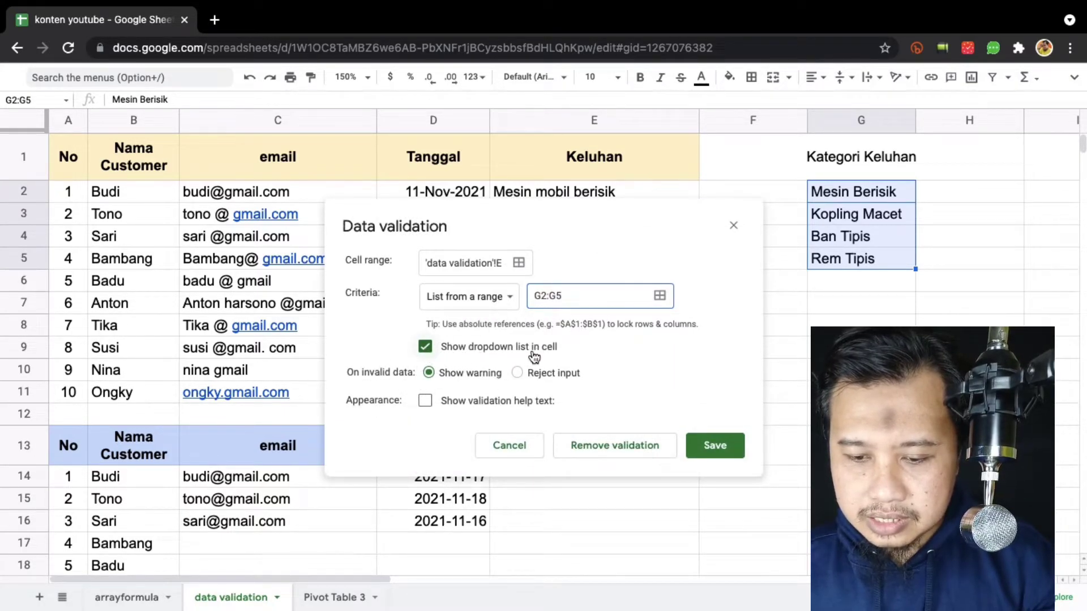
# Reject invalid entries, show help text 'Tolong pilih sesuai kategori yang tersedia!', and save the rule.
pyautogui.click(517, 373)
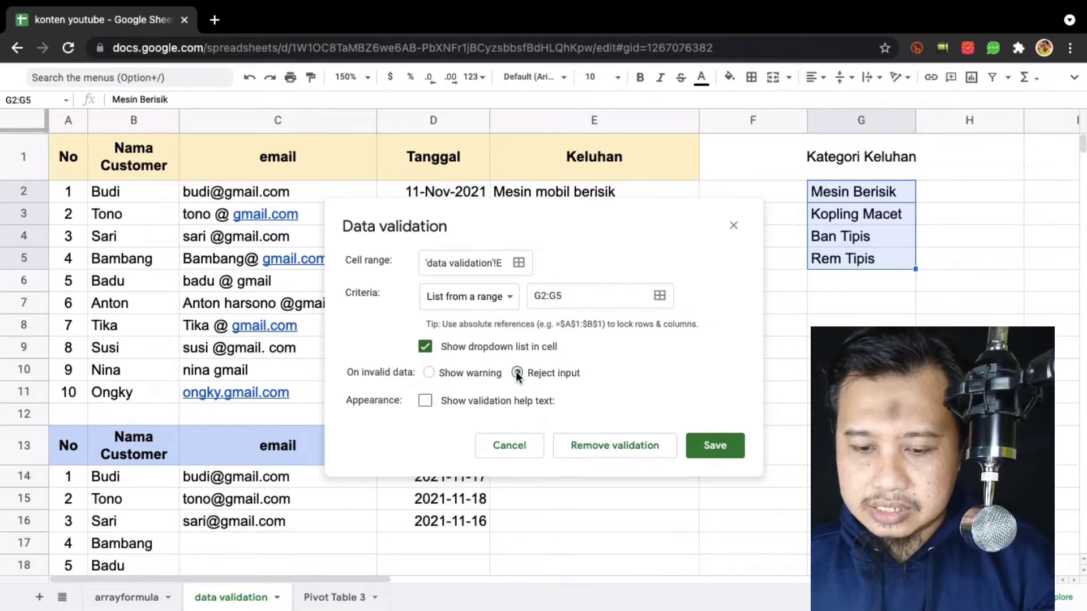
pyautogui.click(425, 400)
pyautogui.tripleClick(492, 437)
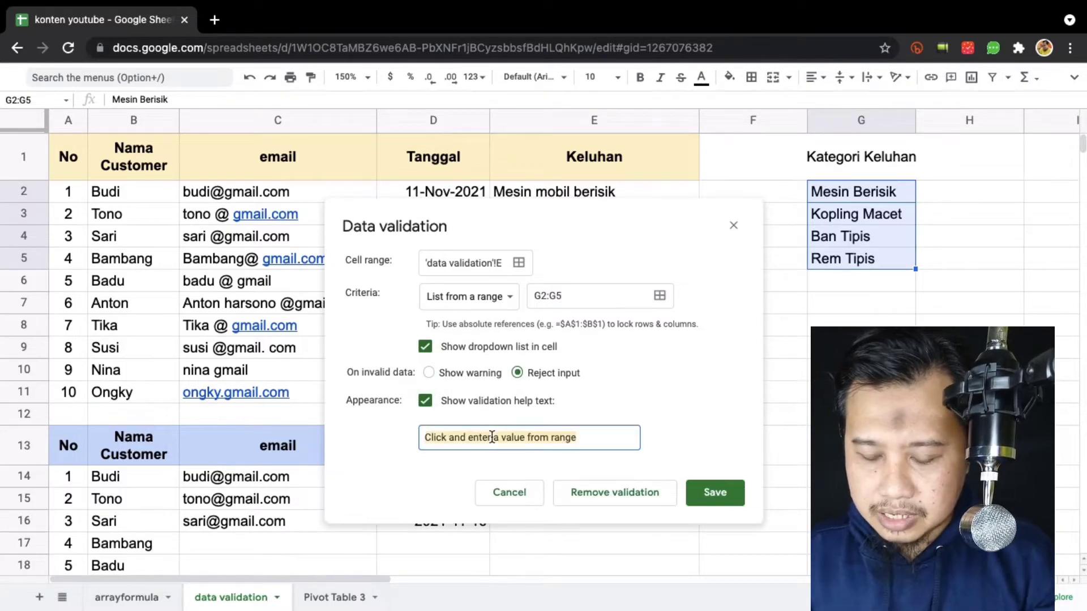
pyautogui.write('Tolong pilih sesuai kategori yang tersedia')
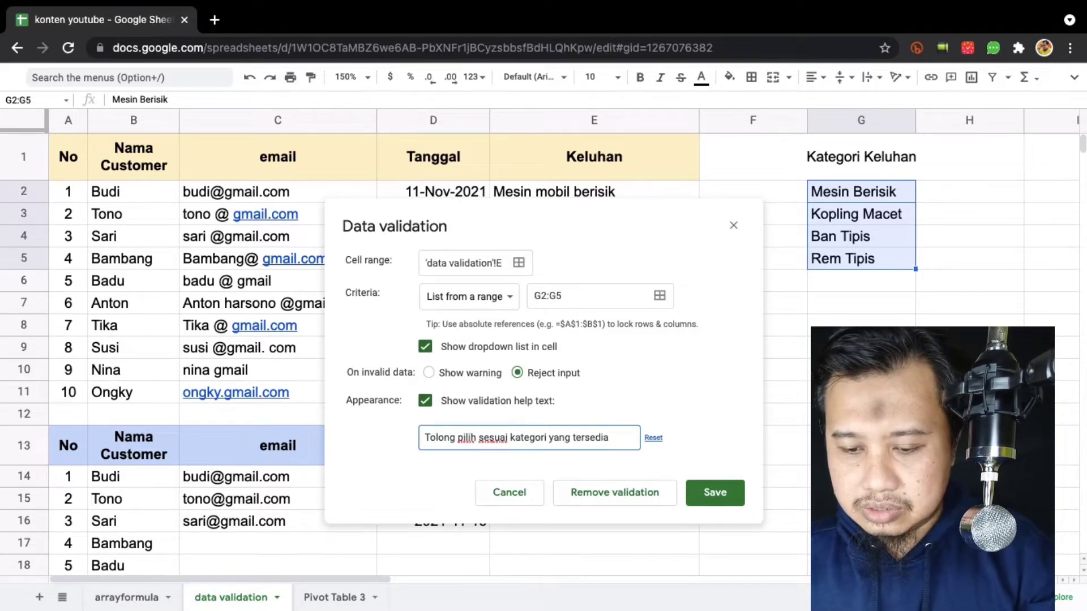
pyautogui.write('!')
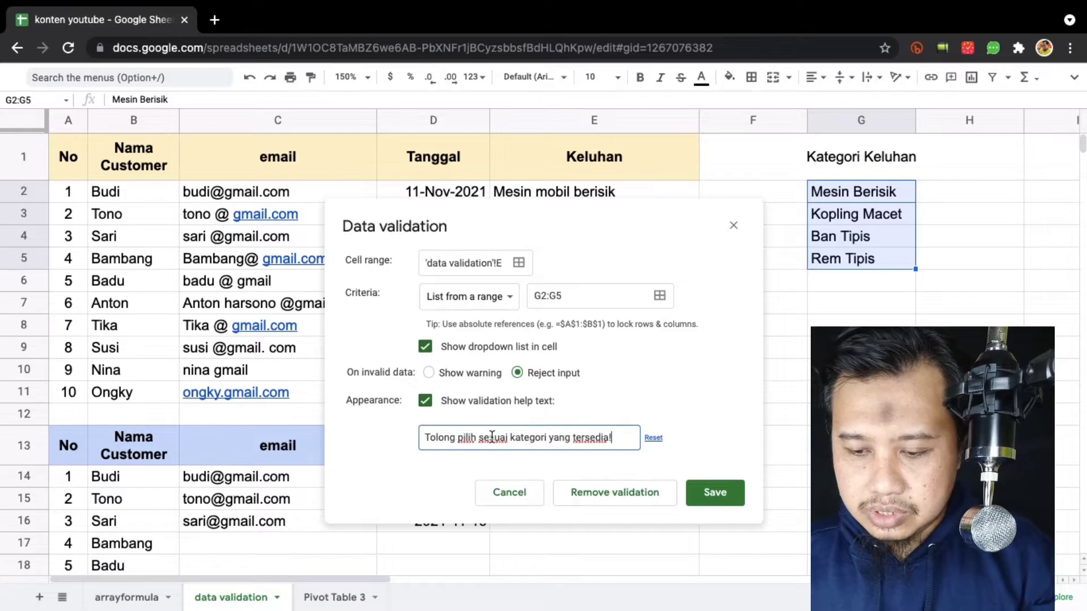
pyautogui.click(714, 492)
pyautogui.scroll(-5, 761, 470)
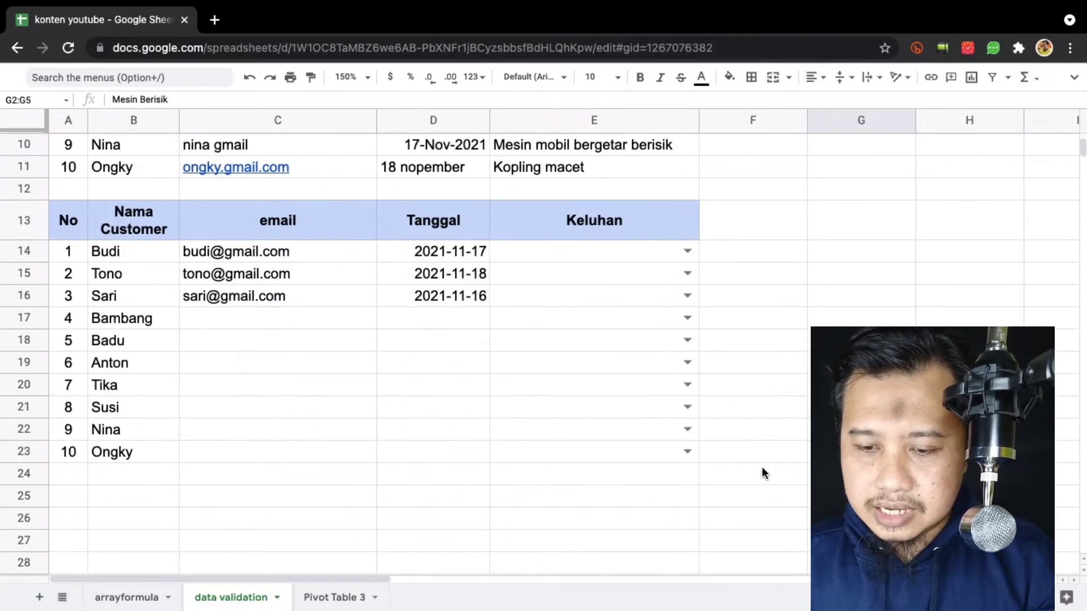
# Choose Mesin Berisik for E14, Kopling Macet for E15 and Ban Tipis for E16 from the dropdowns.
pyautogui.click(686, 251)
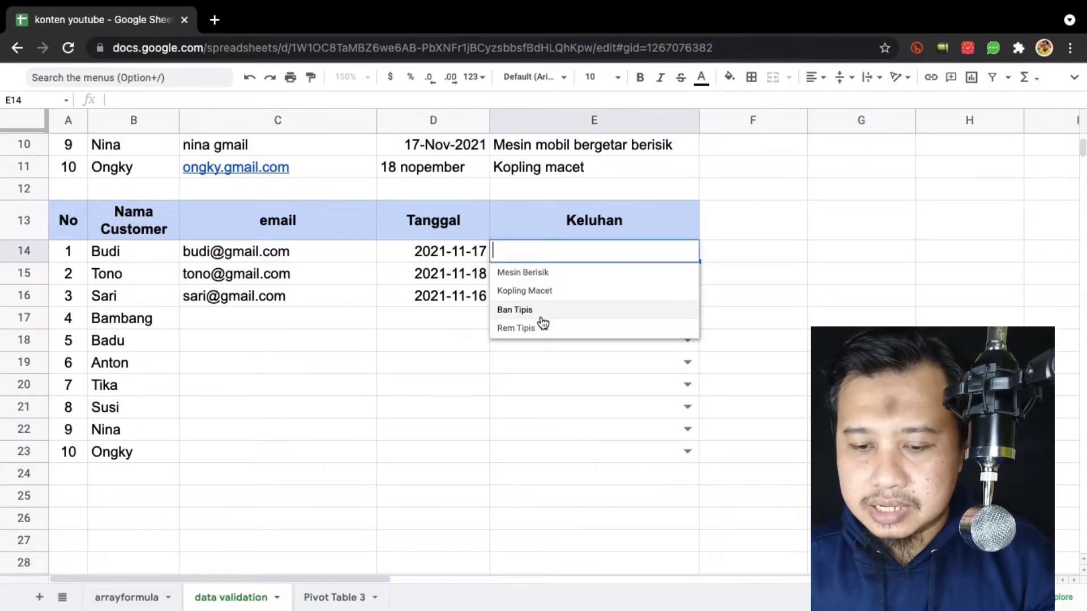
pyautogui.click(547, 273)
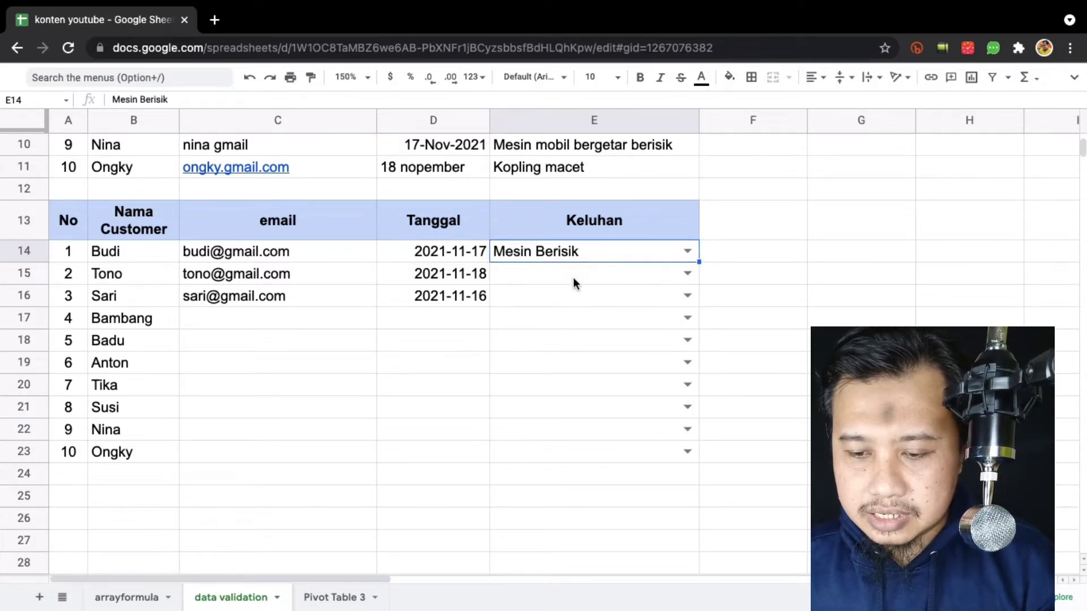
pyautogui.click(687, 274)
pyautogui.click(561, 314)
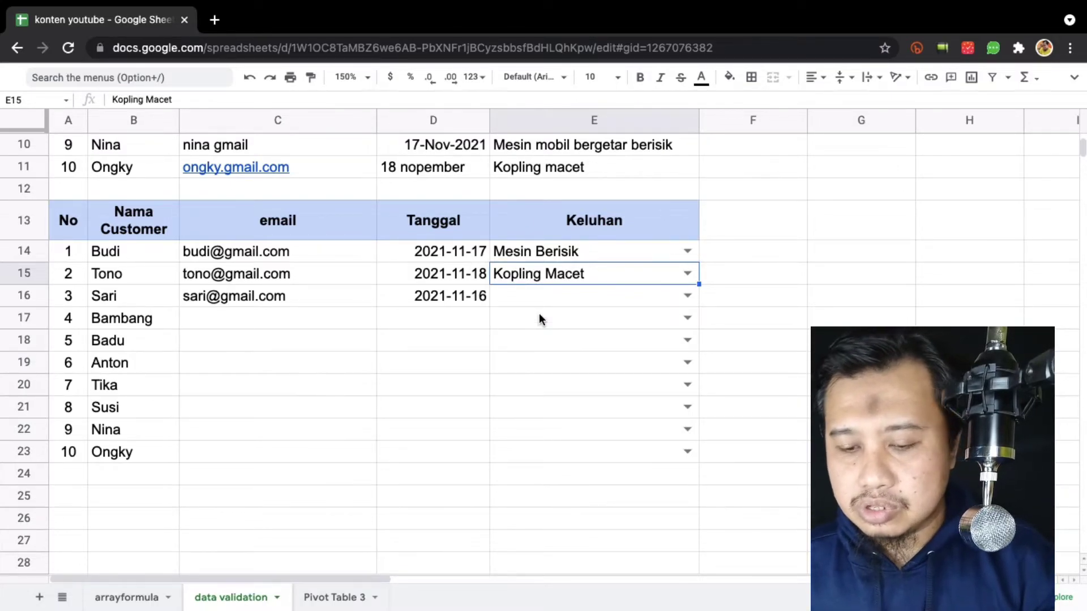
pyautogui.click(687, 295)
pyautogui.click(515, 356)
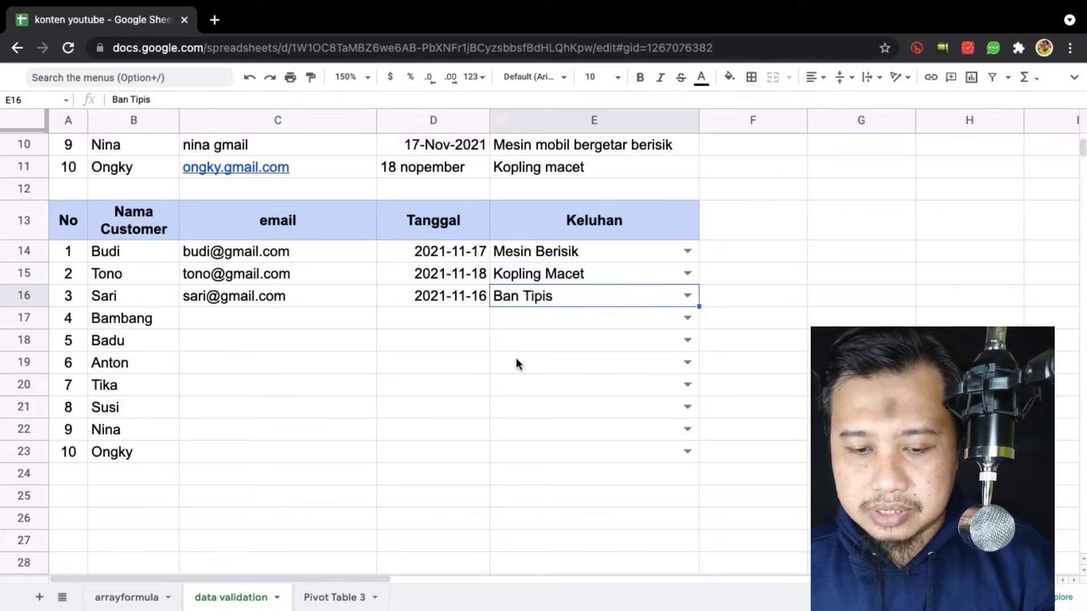
pyautogui.click(294, 320)
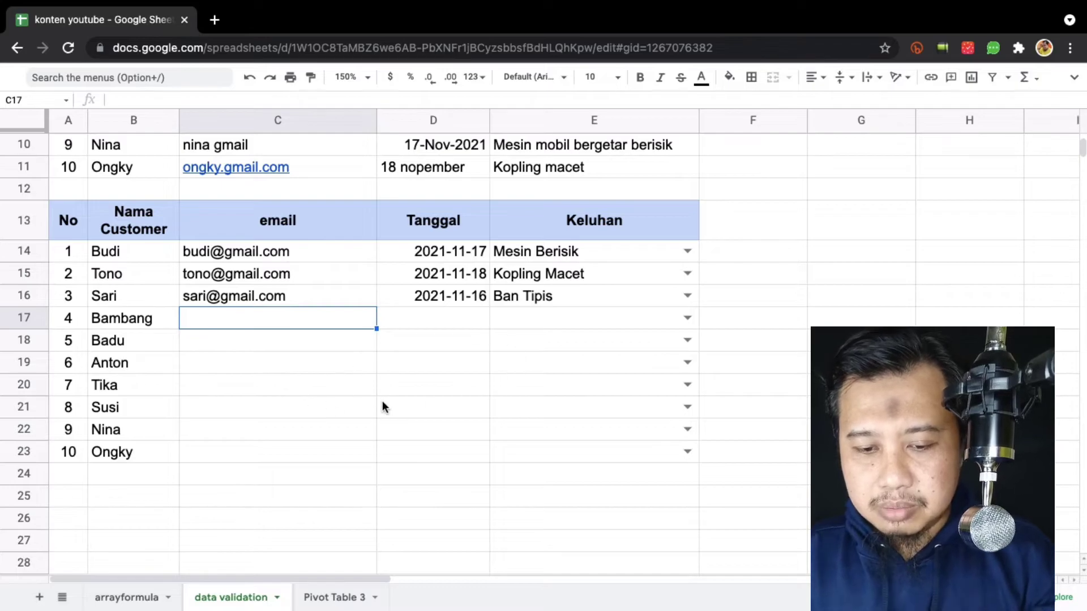
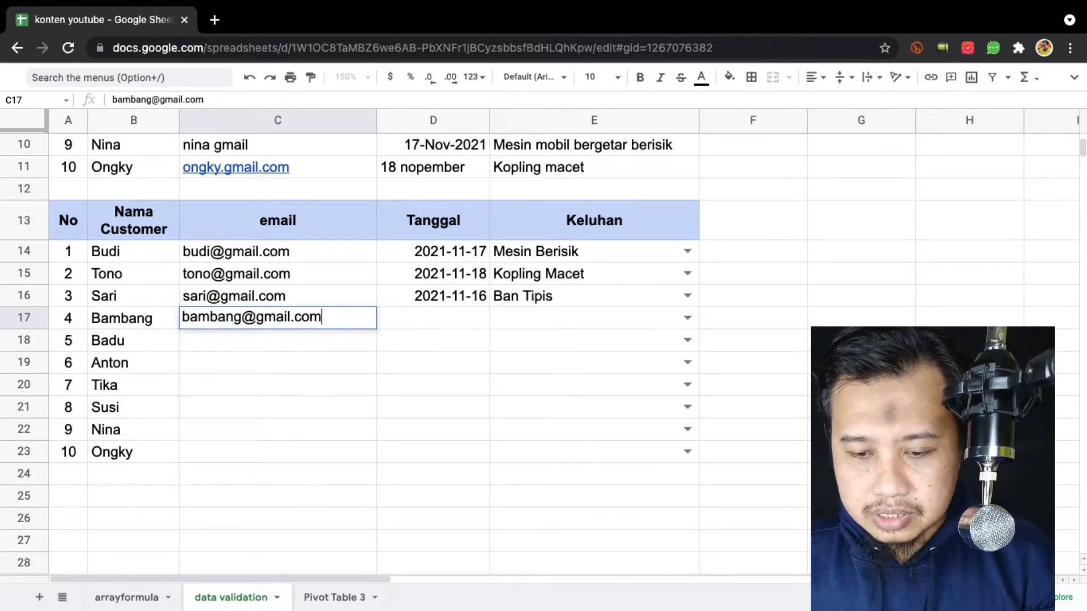
# Enter the fourth customer's email in C17 and date 20 november 2021 in D17, formatted 2021-11-20.
pyautogui.press('Return')
pyautogui.press('Up')
pyautogui.press('Right')
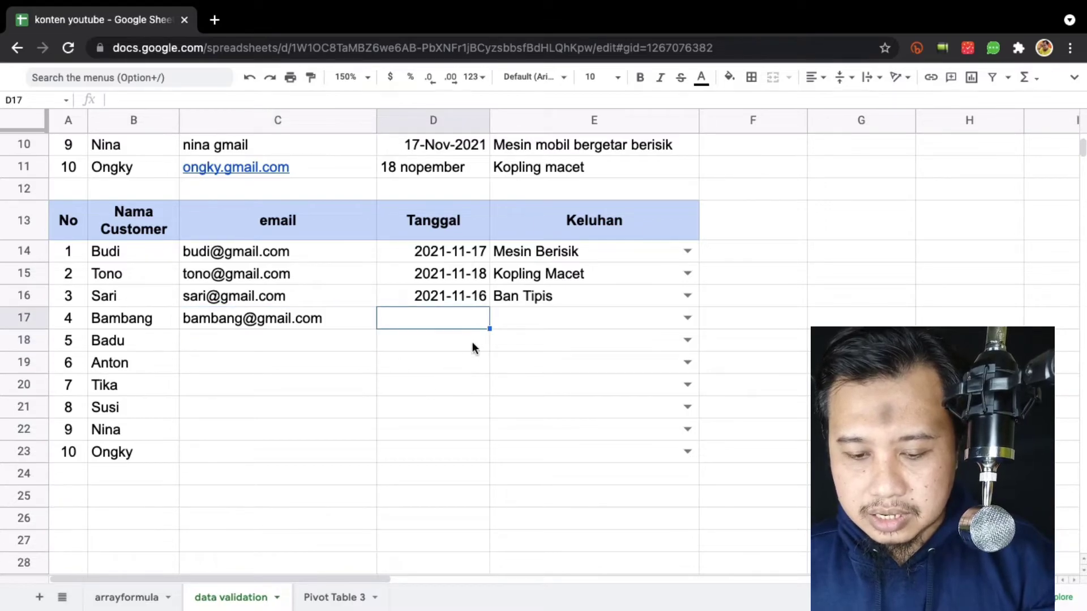
pyautogui.write('20')
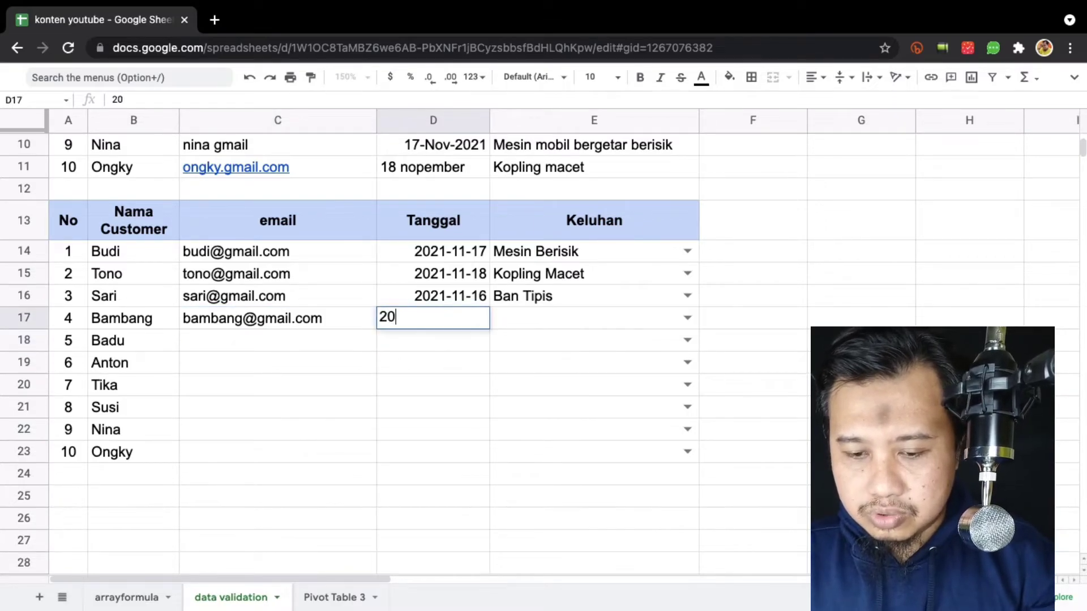
pyautogui.write(' november 2021')
pyautogui.press('Return')
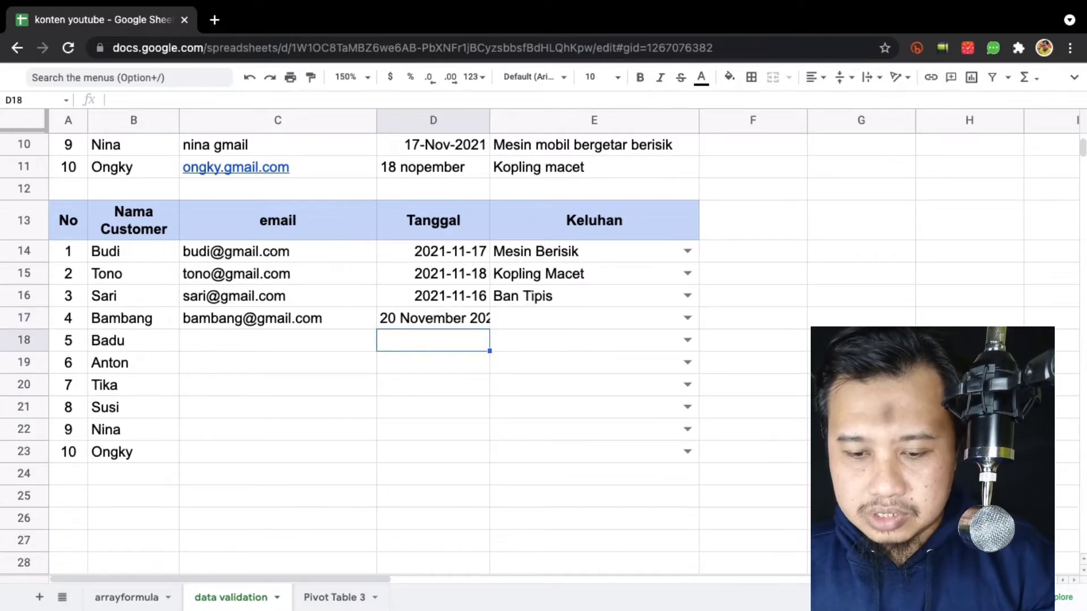
pyautogui.press('Up')
pyautogui.write('20 november 2021')
pyautogui.press('Return')
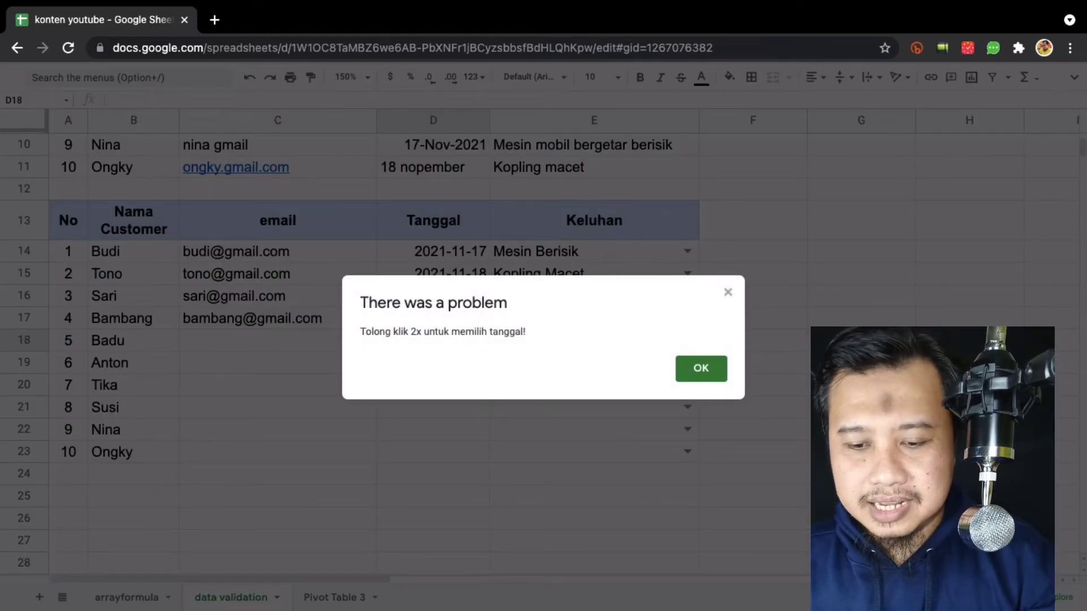
pyautogui.press('Return')
pyautogui.press('Up')
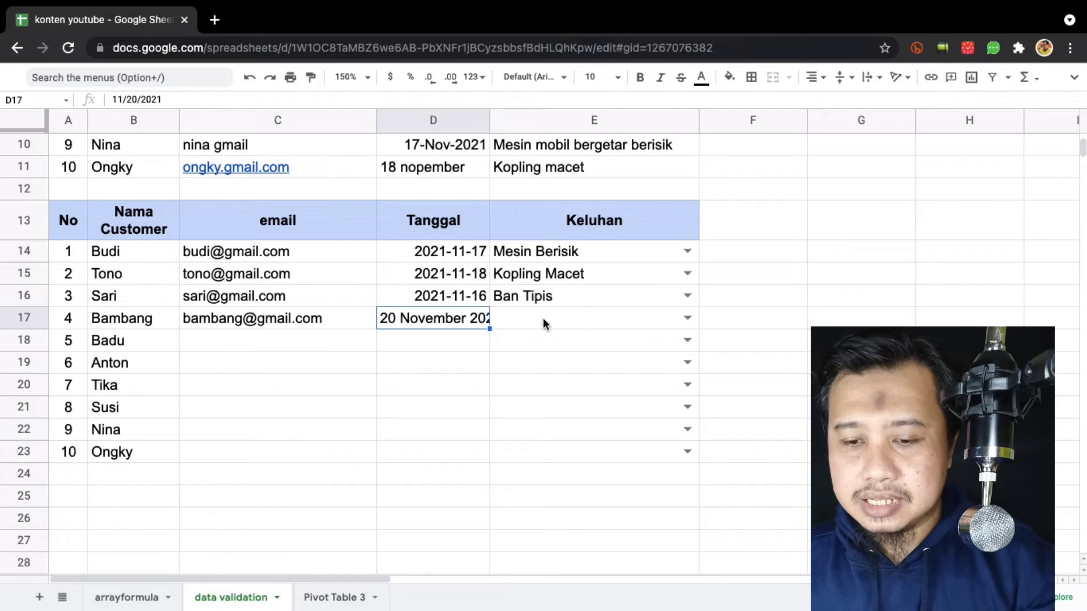
pyautogui.click(474, 77)
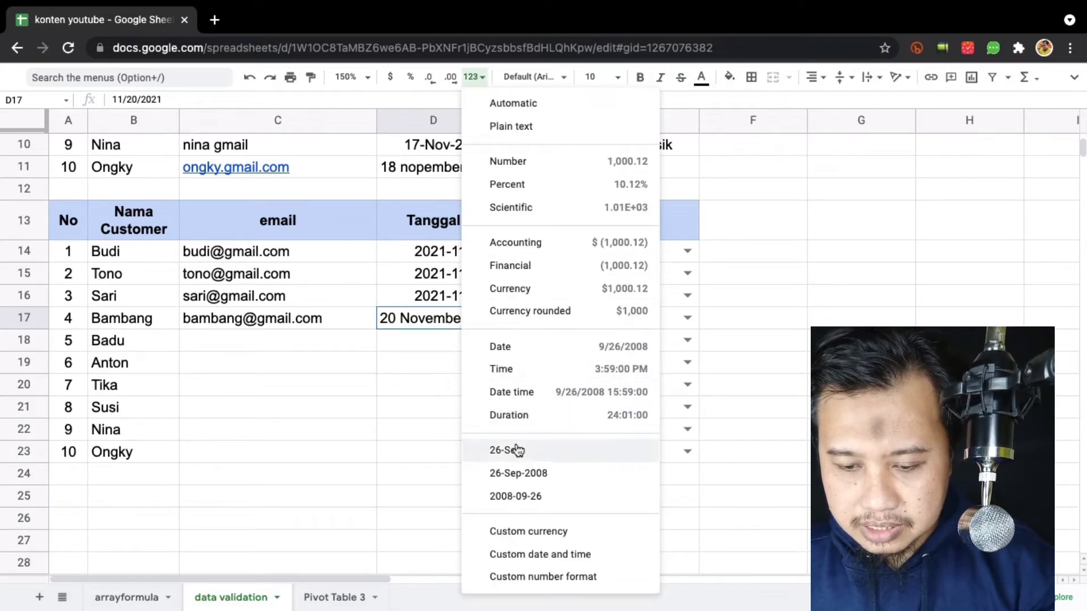
pyautogui.click(553, 501)
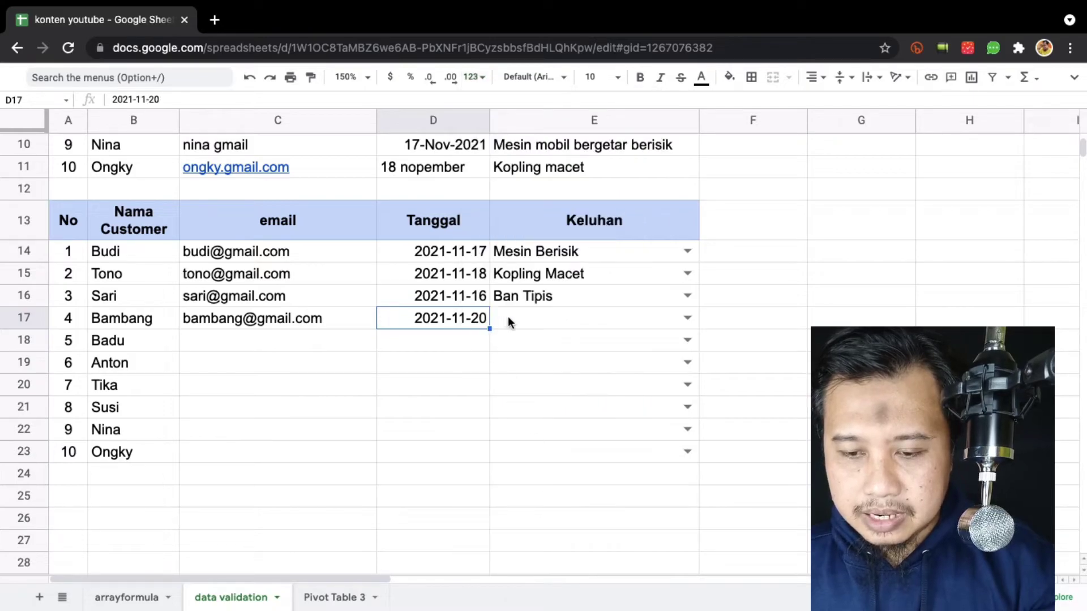
# Enter Kopling Macet as the fourth customer's complaint in E17.
pyautogui.click(528, 319)
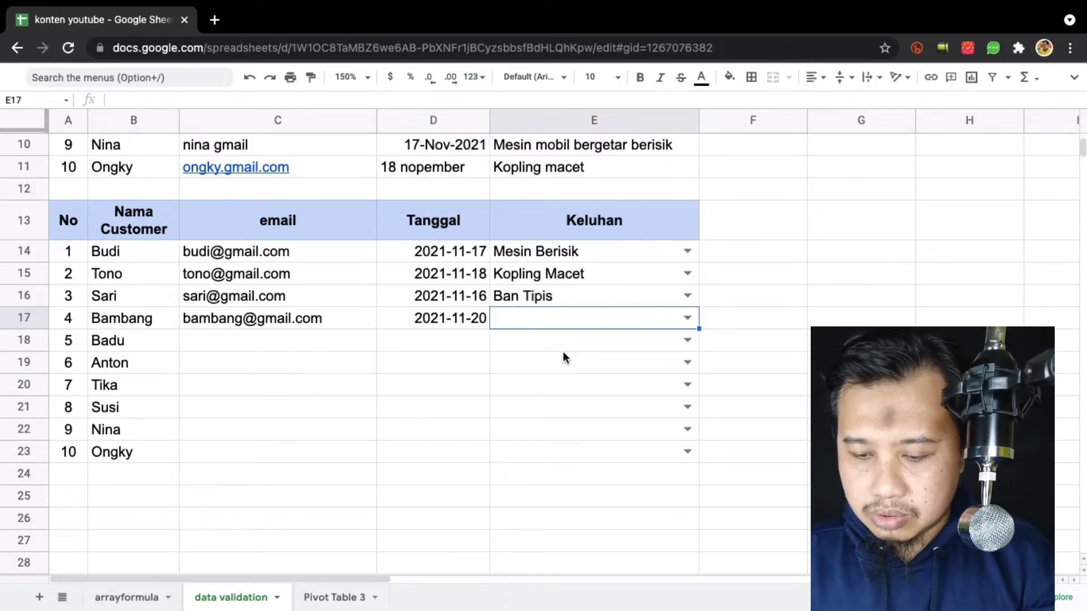
pyautogui.write('Ko')
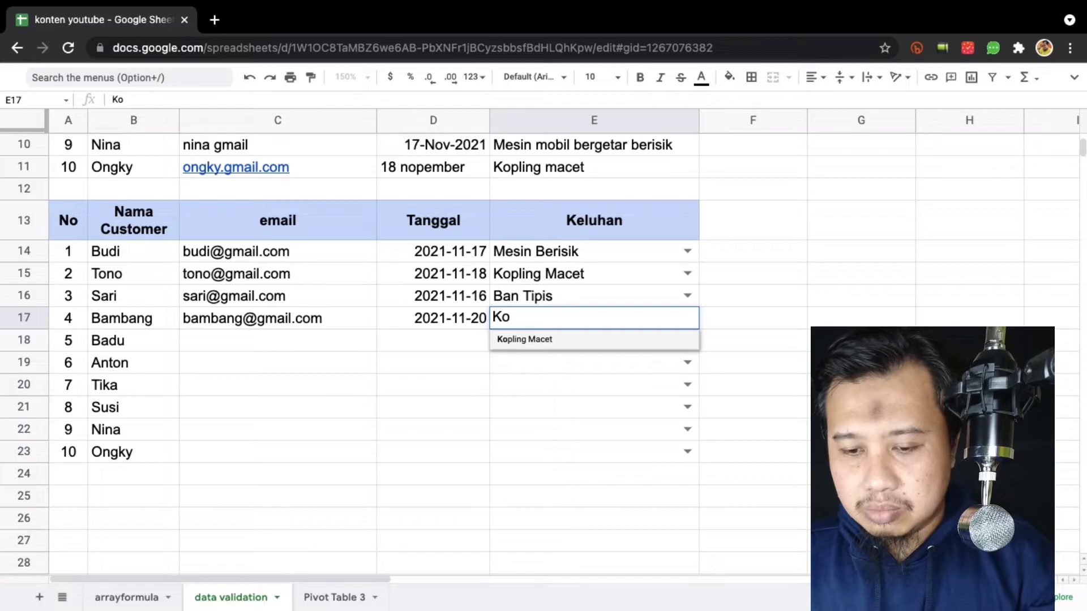
pyautogui.write('pling ')
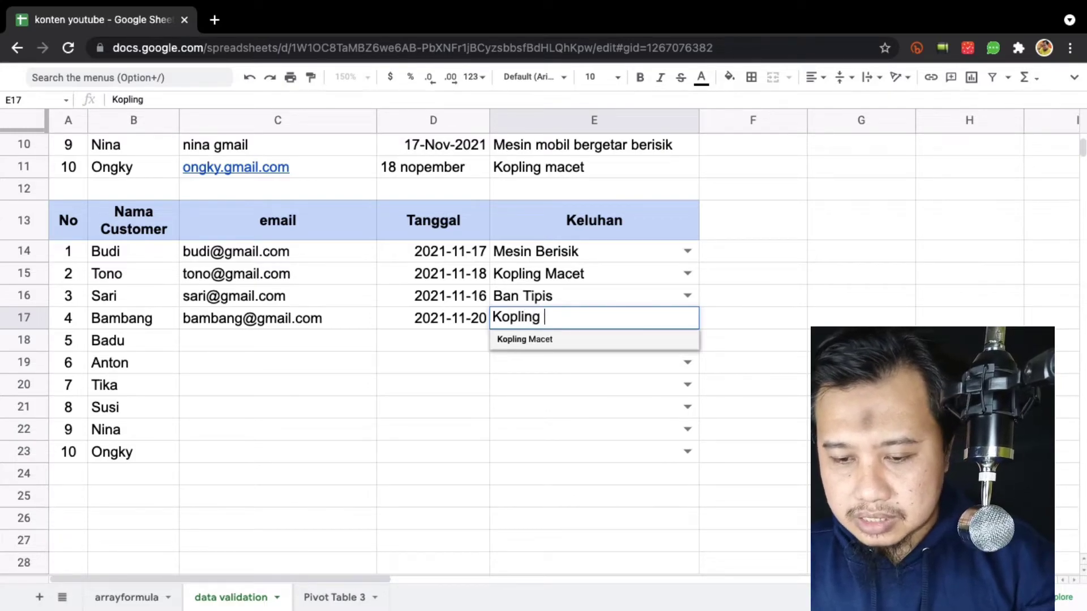
pyautogui.write('Macet')
pyautogui.press('Return')
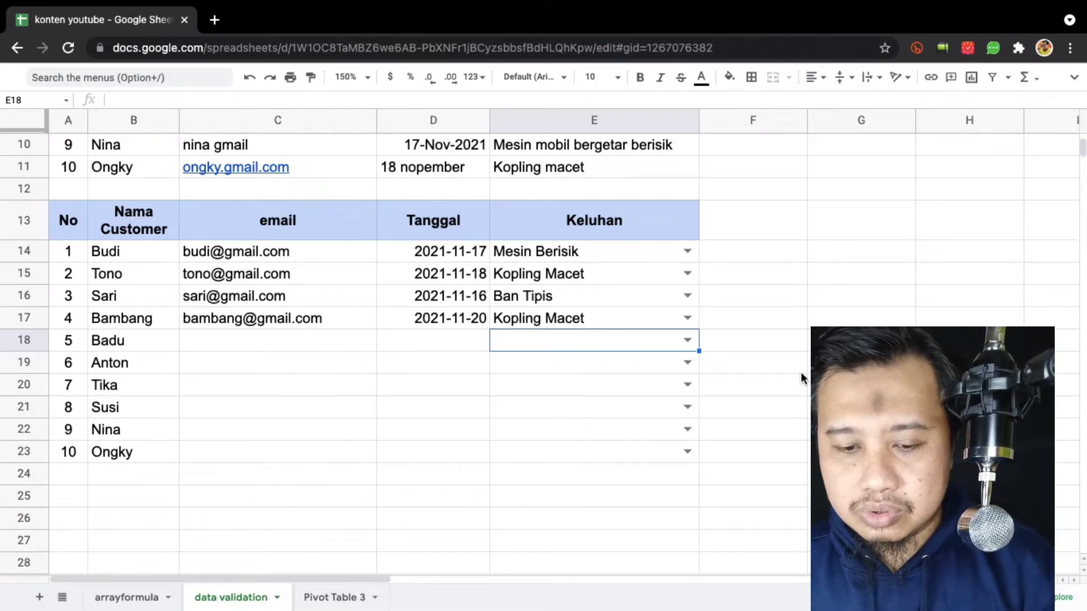
pyautogui.scroll(2, 801, 373)
pyautogui.scroll(3, 800, 371)
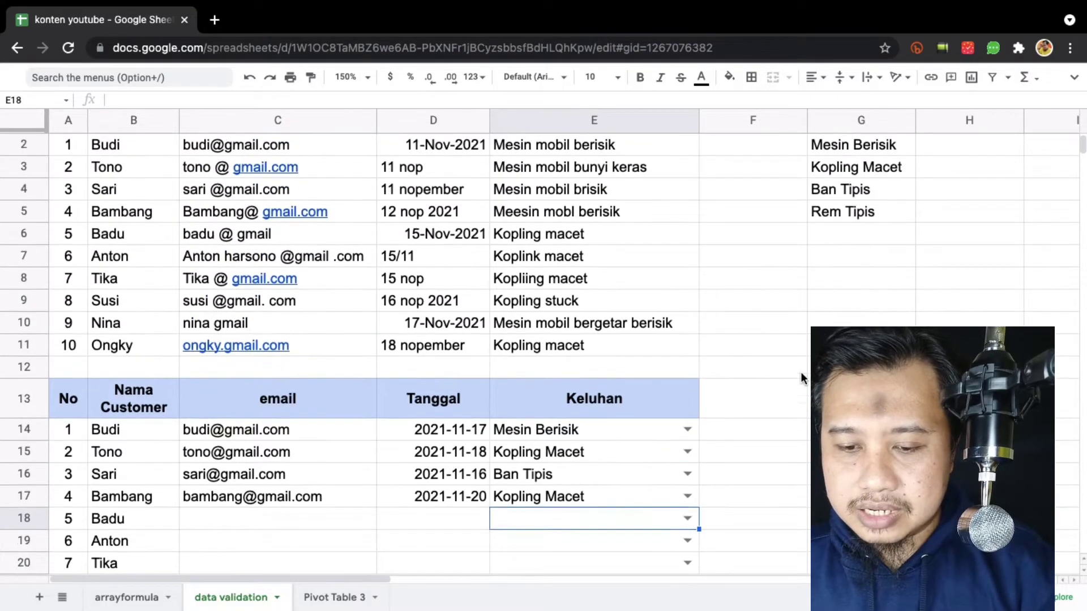
pyautogui.scroll(-1, 801, 372)
pyautogui.scroll(1, 800, 372)
pyautogui.scroll(-1, 800, 372)
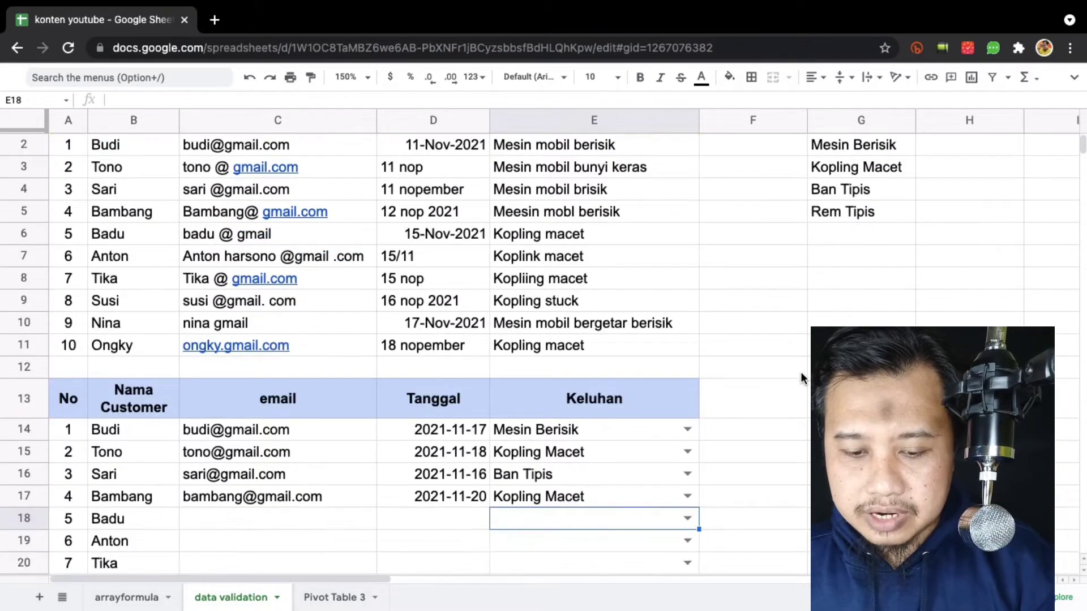
pyautogui.scroll(-2, 407, 478)
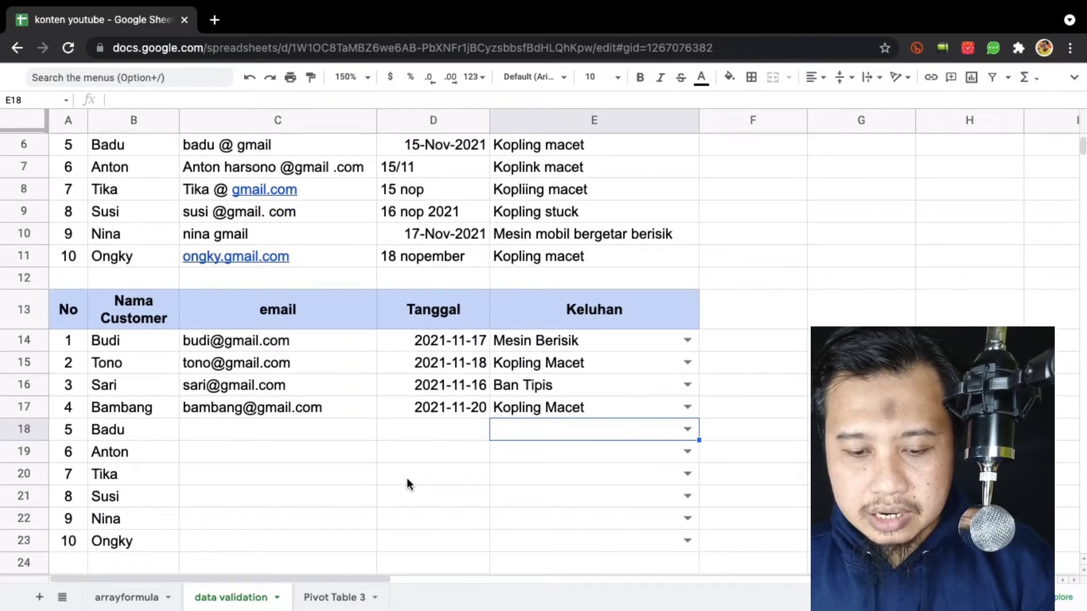
# Complete customer 5's row with an email, date 2021-11-20 and complaint Mesin Berisik.
pyautogui.click(239, 432)
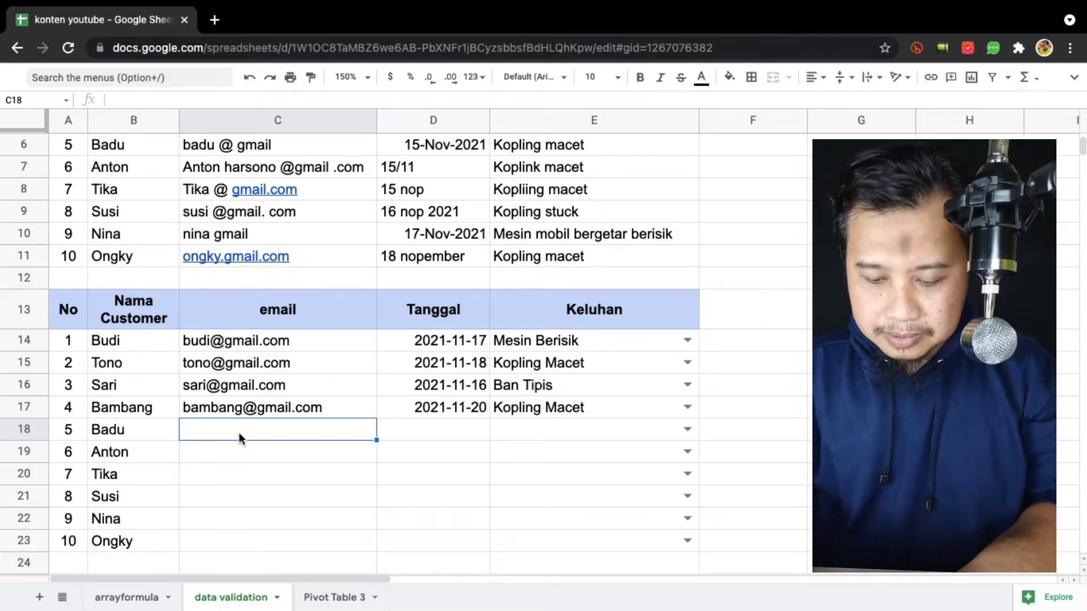
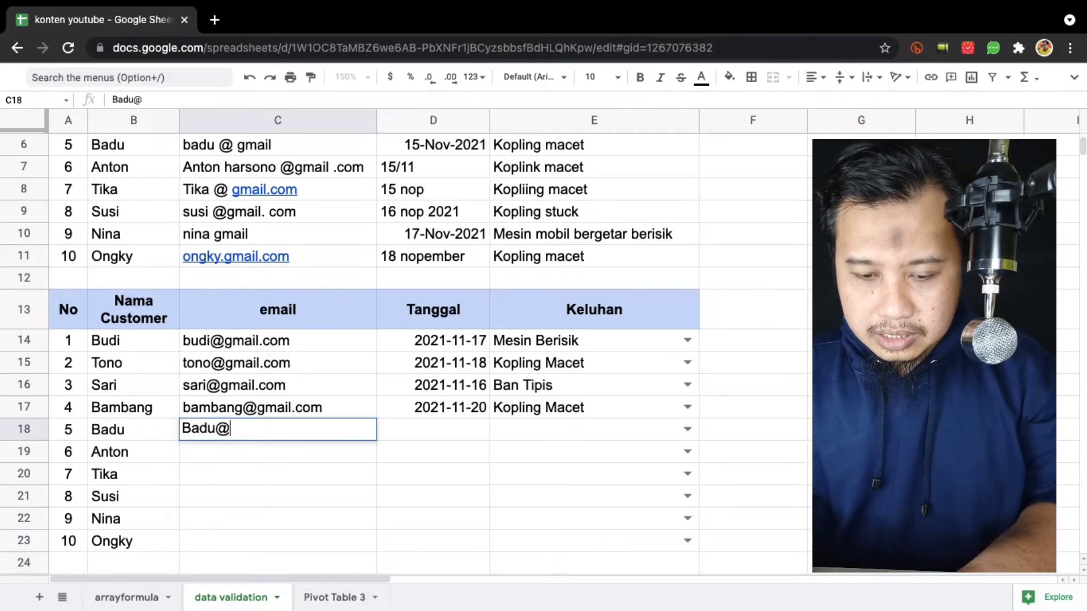
pyautogui.press('Return')
pyautogui.press('Up')
pyautogui.press('Right')
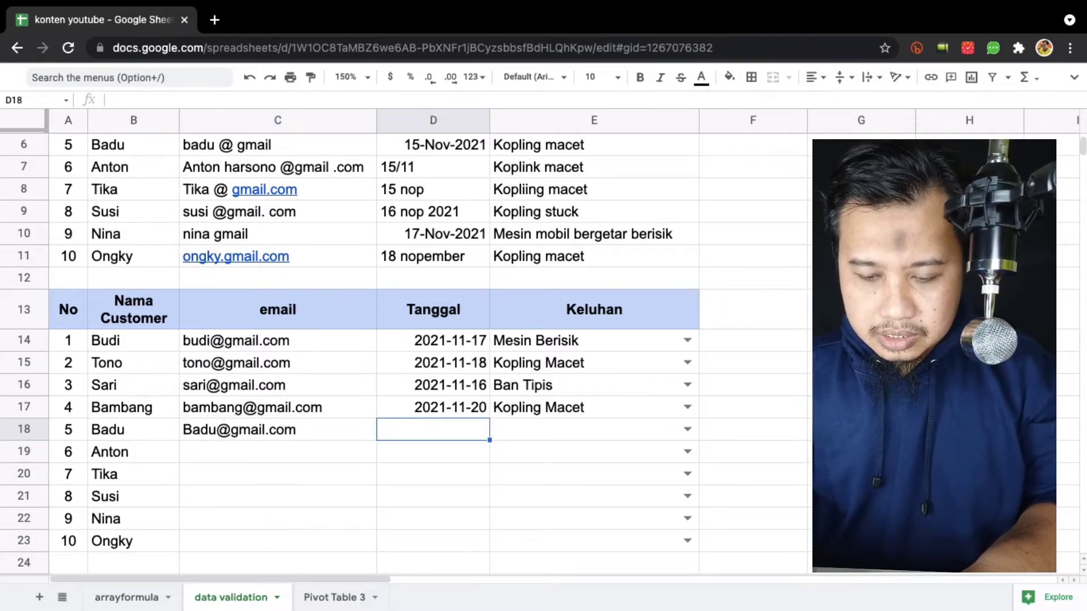
pyautogui.press('Up')
pyautogui.hotkey('ctrl', 'c')
pyautogui.press('Down')
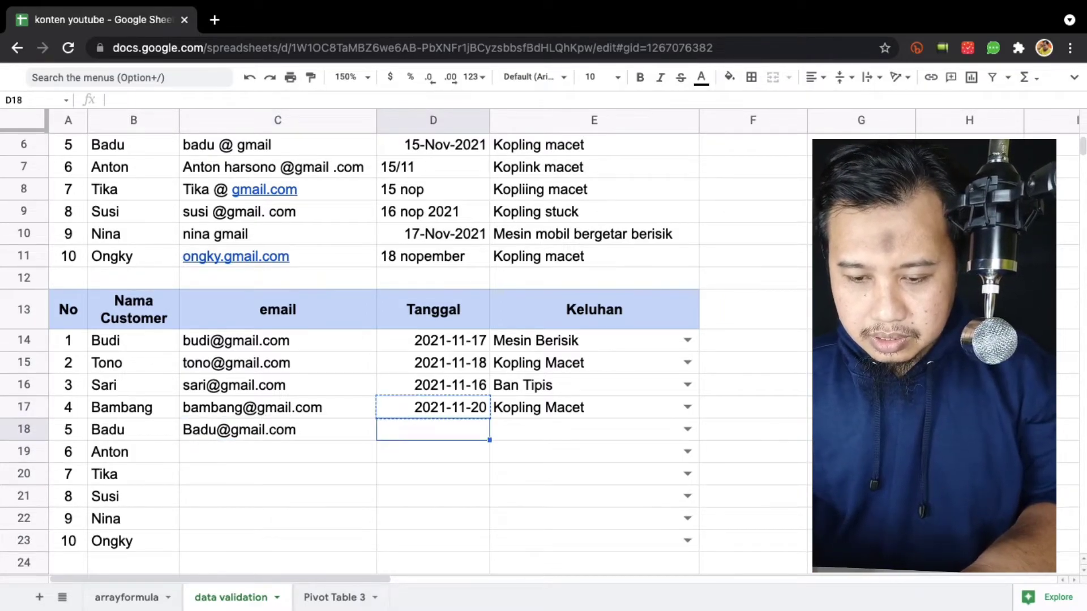
pyautogui.hotkey('ctrl', 'v')
pyautogui.press('Right')
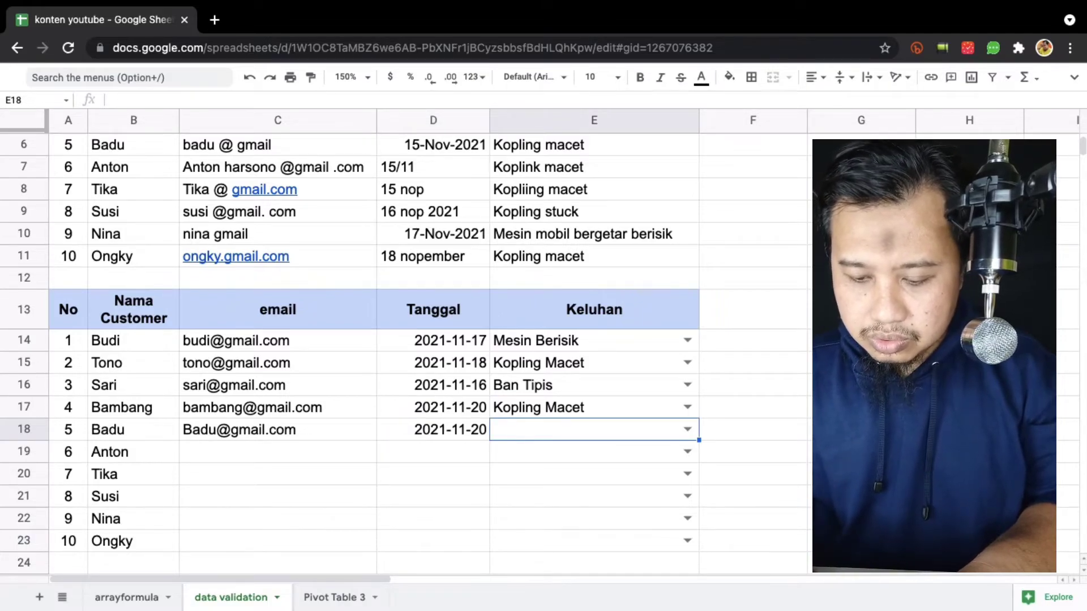
pyautogui.write('Mes')
pyautogui.press('Return')
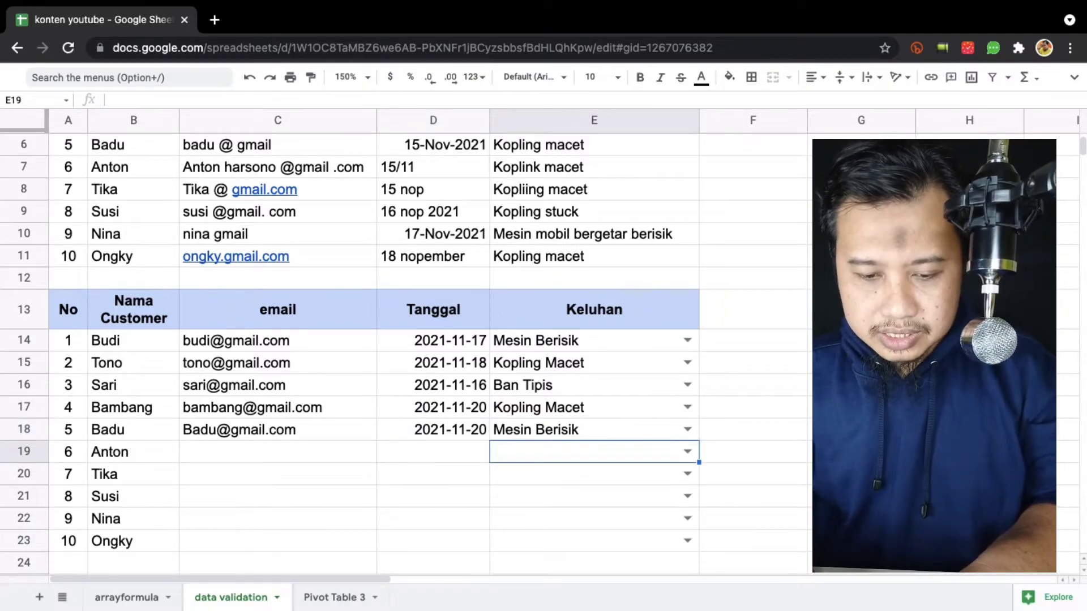
# Enter the email addresses for customers 6 through 10 in C19:C23.
pyautogui.press('Left')
pyautogui.press('Left')
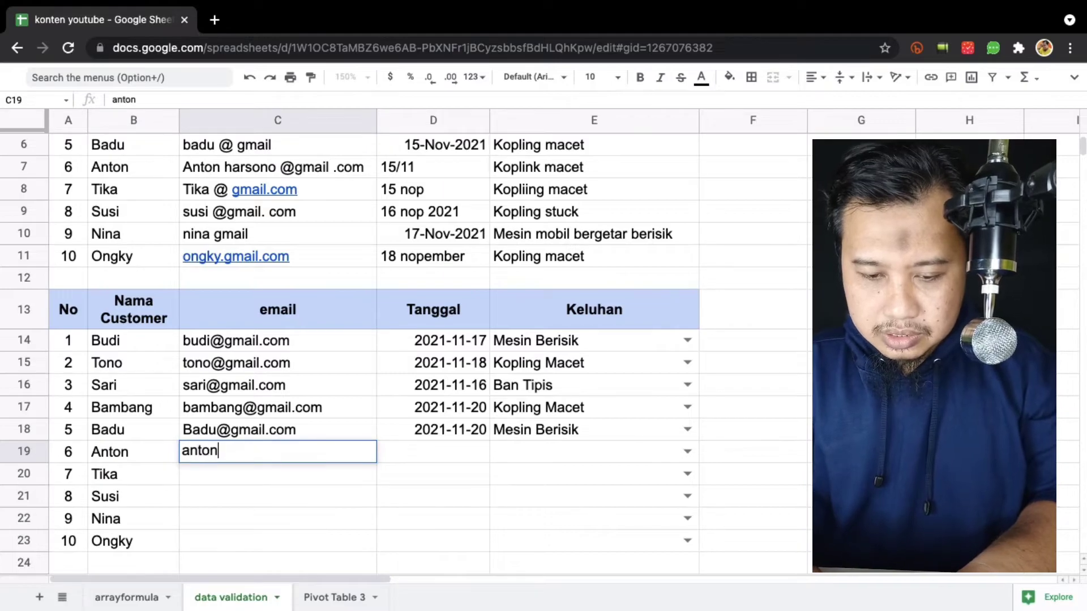
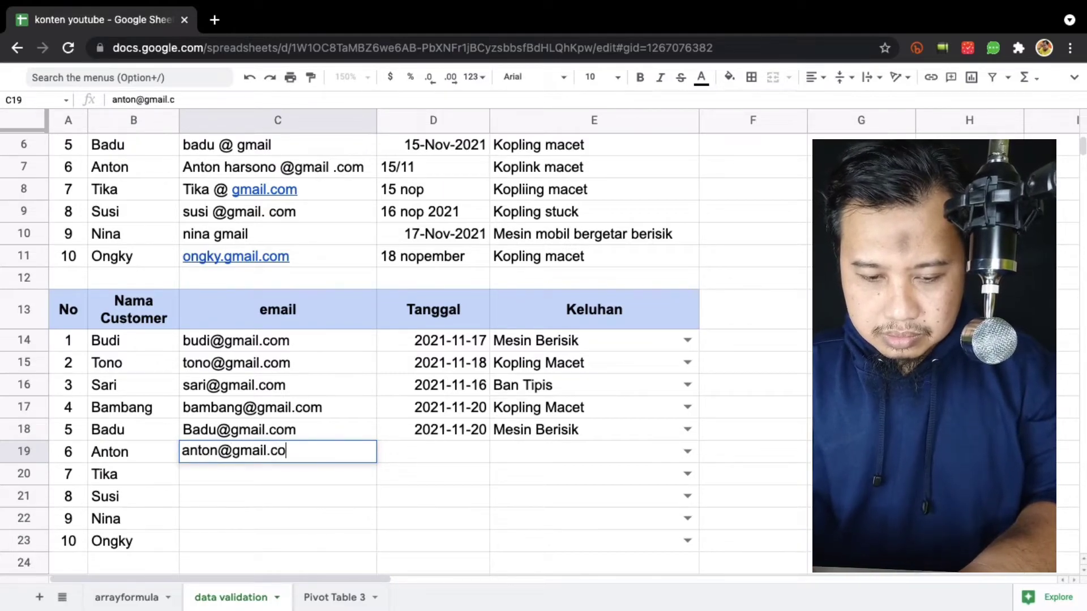
pyautogui.press('Return')
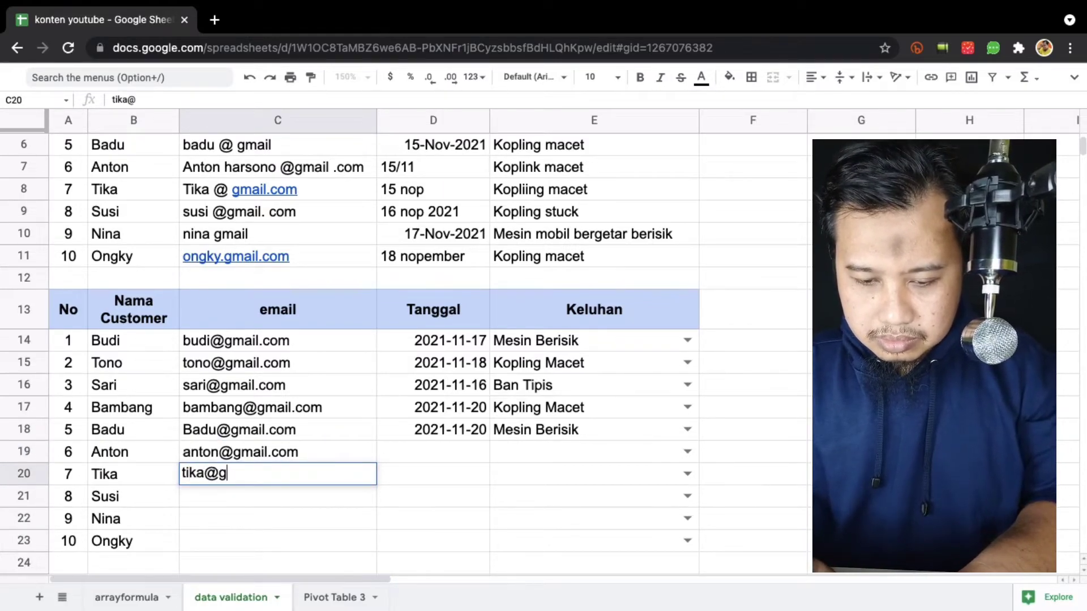
pyautogui.press('Return')
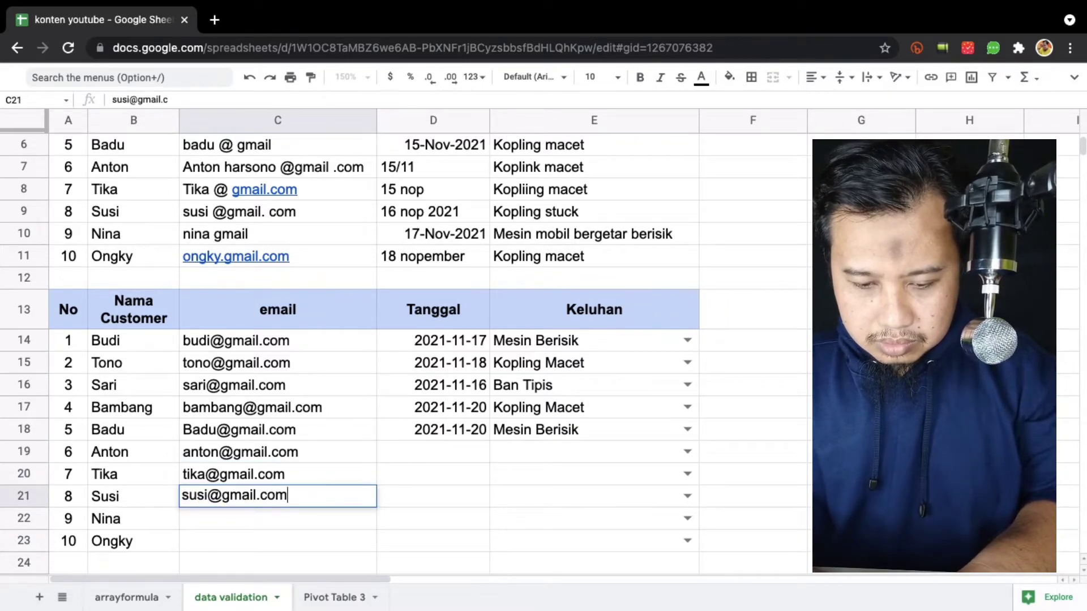
pyautogui.press('Return')
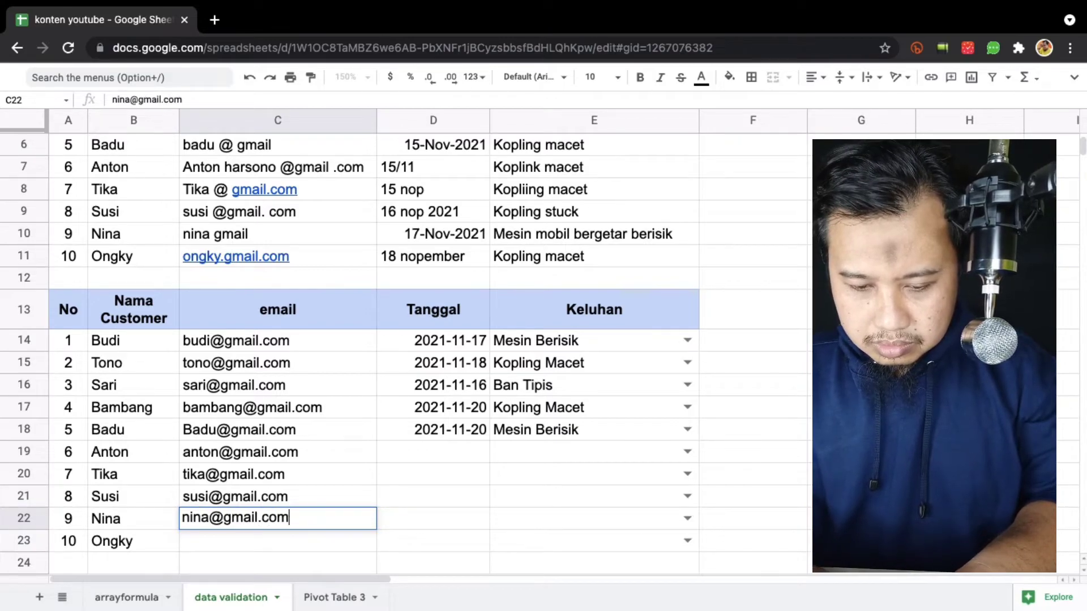
pyautogui.press('Return')
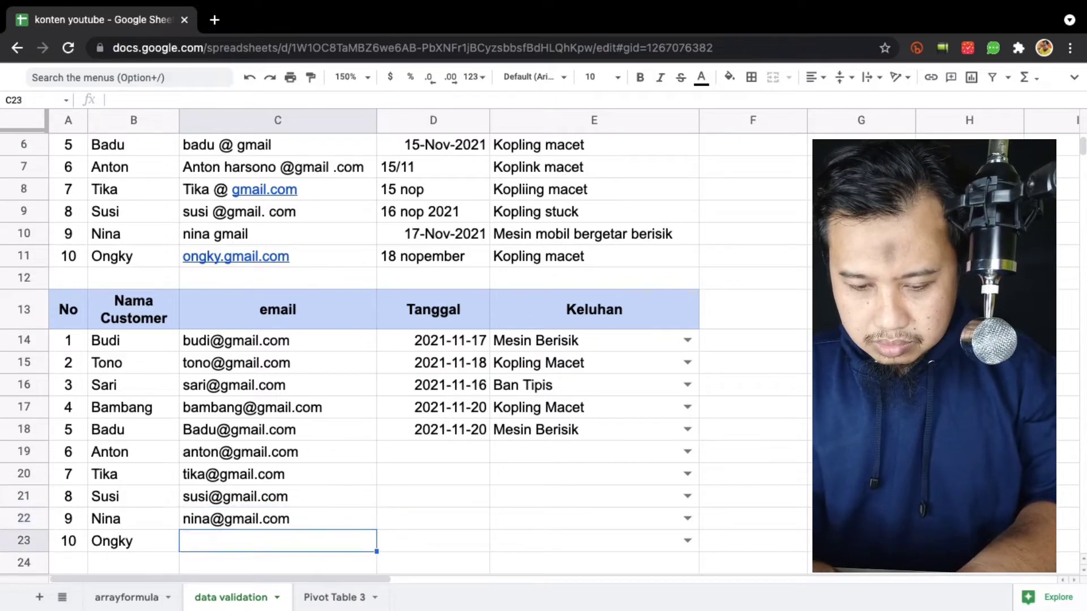
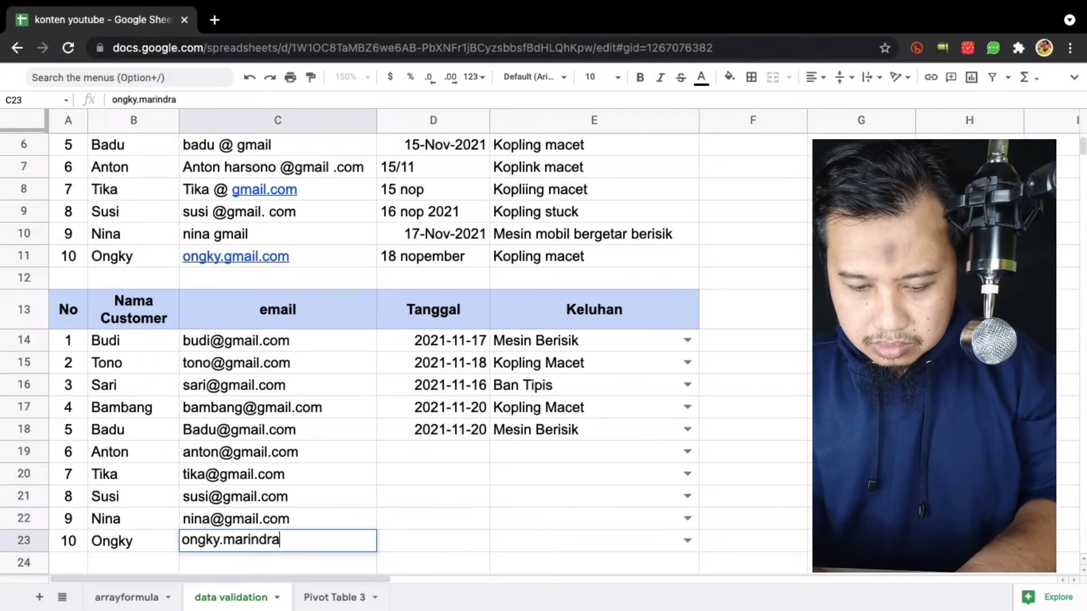
pyautogui.press('Return')
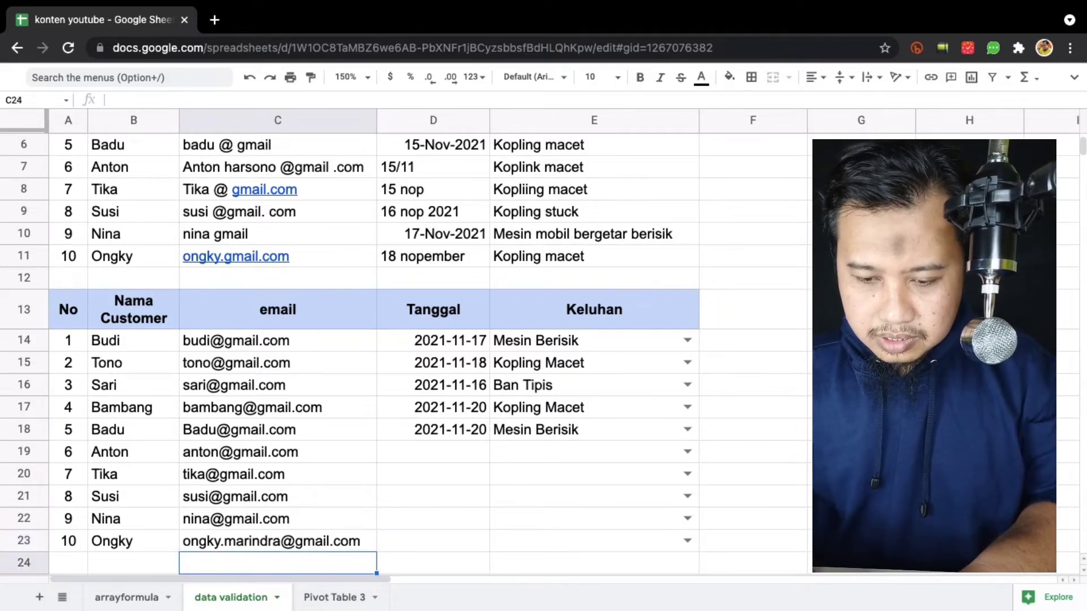
# Type 18 nov as customer 6's Tanggal in D19.
pyautogui.press('Up')
pyautogui.press('Up')
pyautogui.press('Right')
pyautogui.press('Up')
pyautogui.press('Up')
pyautogui.press('Up')
pyautogui.press('Up')
pyautogui.press('Down')
pyautogui.write('18')
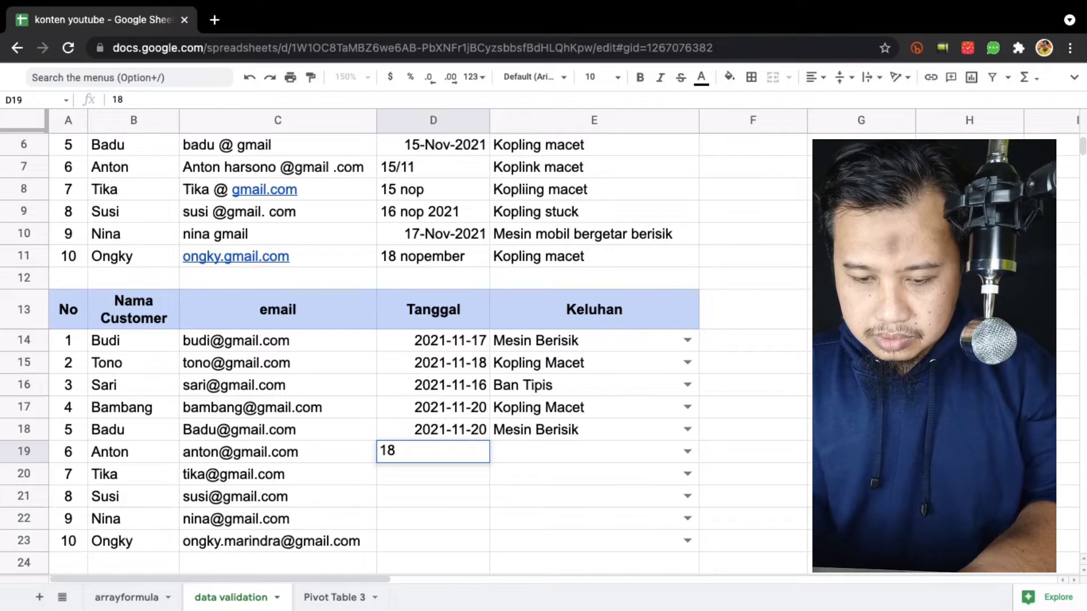
pyautogui.write(' nov')
# Commit 18 Nov, then enter 17 Nov, 17 Nov, 20 Nov and 20 Nov in D20:D23.
pyautogui.press('Return')
pyautogui.write('17 nov')
pyautogui.press('Return')
pyautogui.write('1')
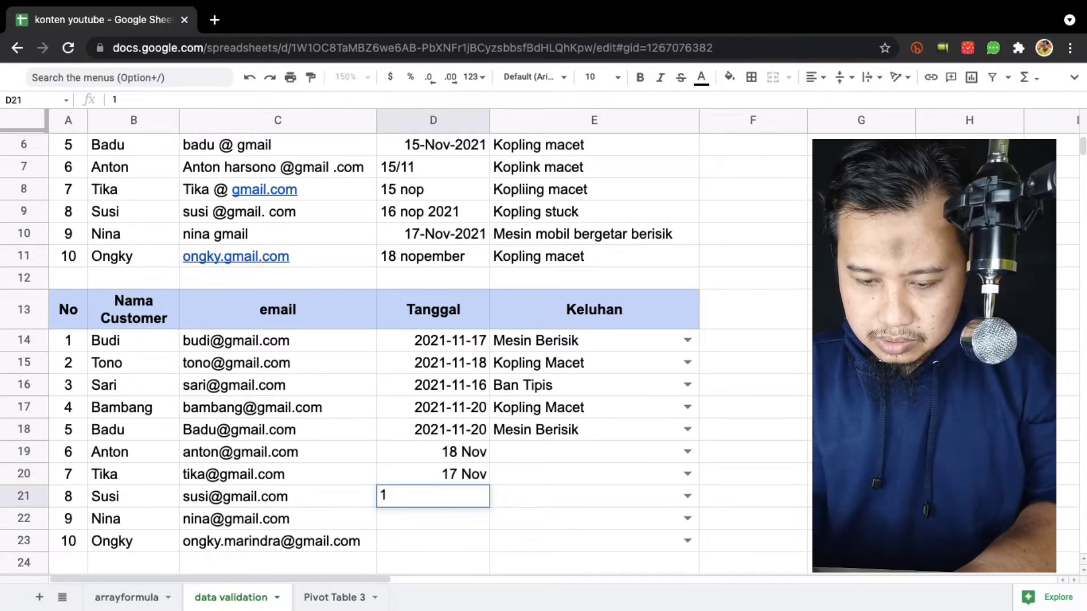
pyautogui.write('7 nov')
pyautogui.press('Return')
pyautogui.write('20')
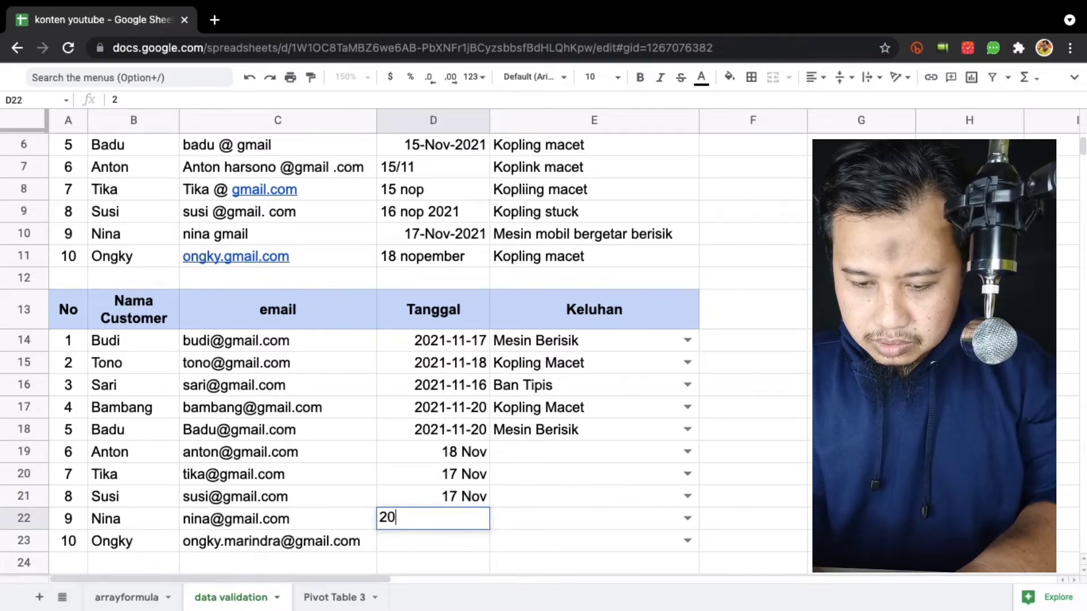
pyautogui.write(' nov')
pyautogui.press('Return')
pyautogui.write('20 nov')
pyautogui.press('Return')
pyautogui.press('Up')
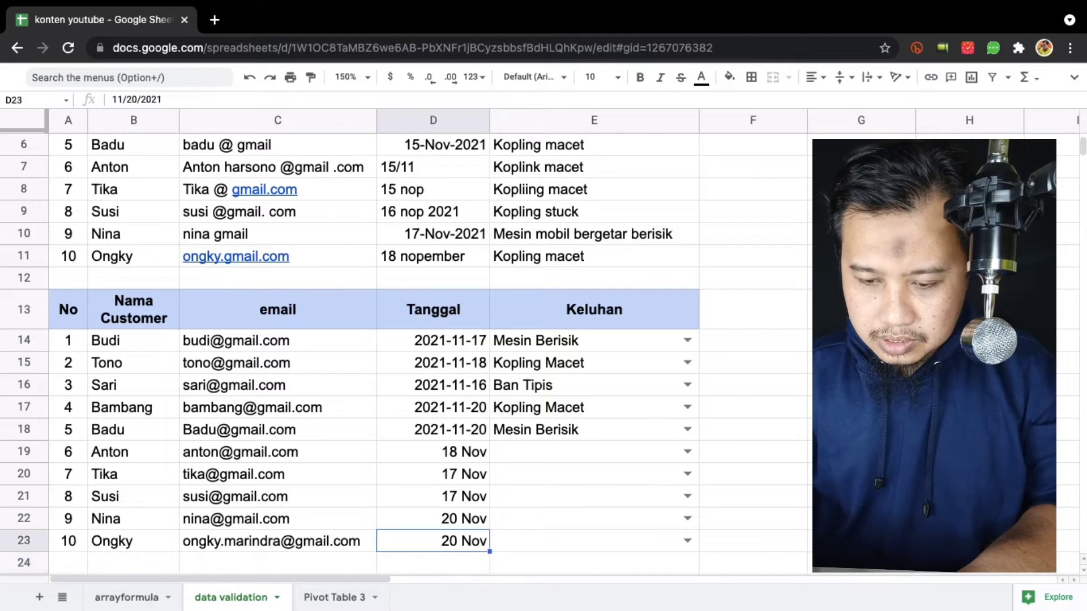
pyautogui.press('Right')
pyautogui.press('Up')
pyautogui.press('Up')
pyautogui.press('Up')
pyautogui.press('Up')
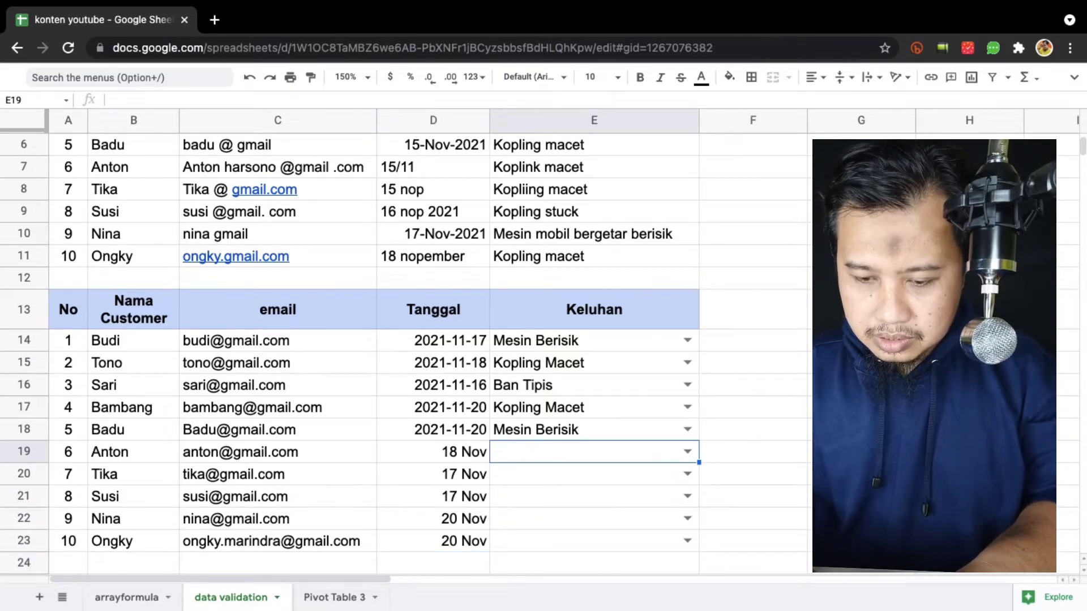
# Set Keluhan to Mesin Berisik for customers 6, 7 and 8.
pyautogui.write('mes')
pyautogui.press('Return')
pyautogui.write('mes')
pyautogui.press('Return')
pyautogui.write('mes')
pyautogui.press('Return')
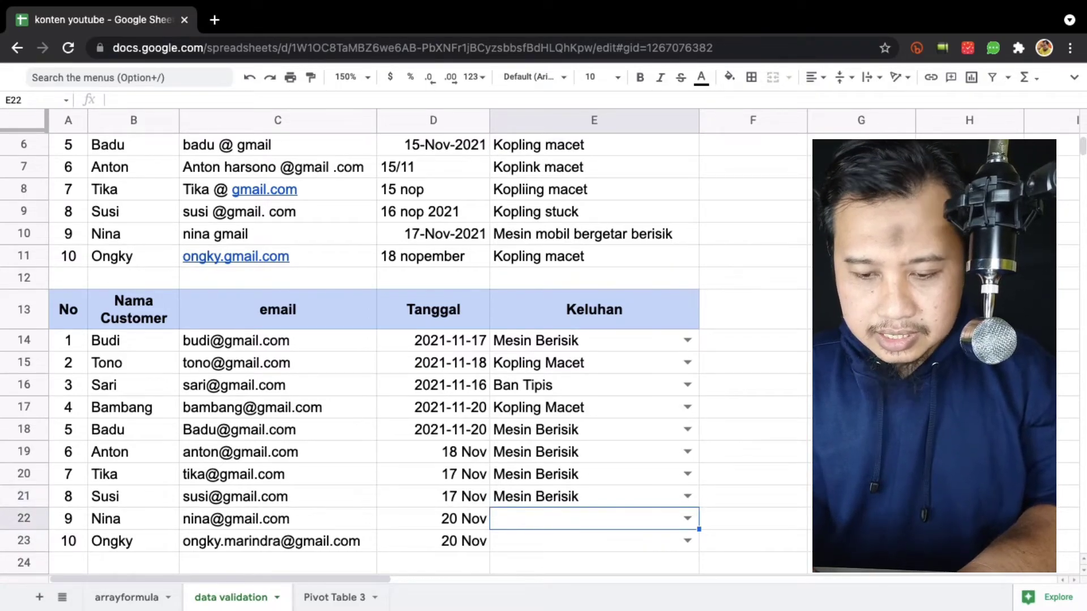
# Set Kopling Macet for customer 9 and Ban Tipis for customer 10.
pyautogui.write('ko')
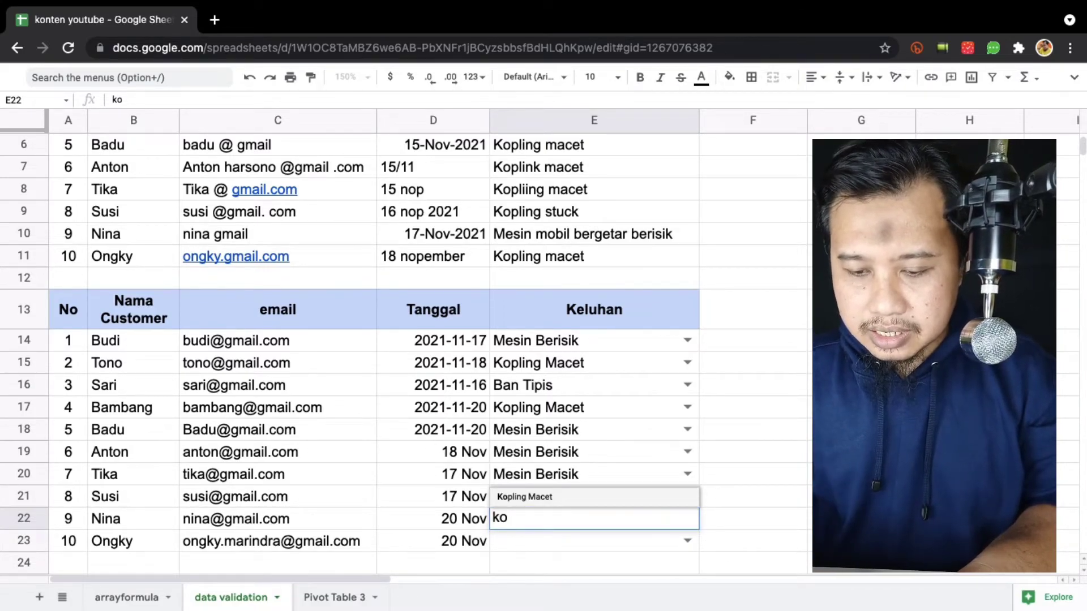
pyautogui.press('Return')
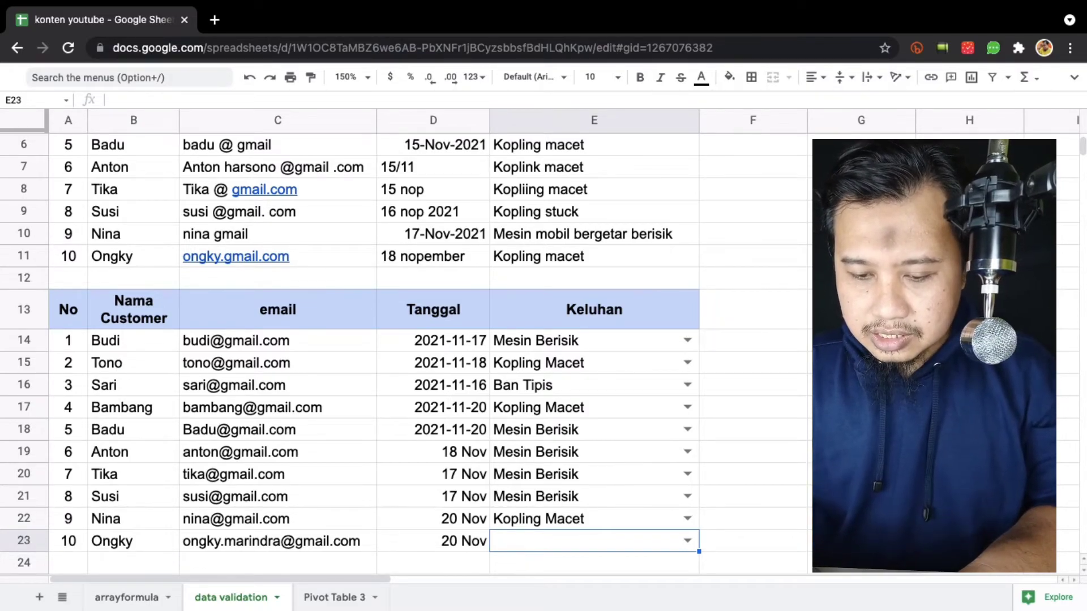
pyautogui.write('kop')
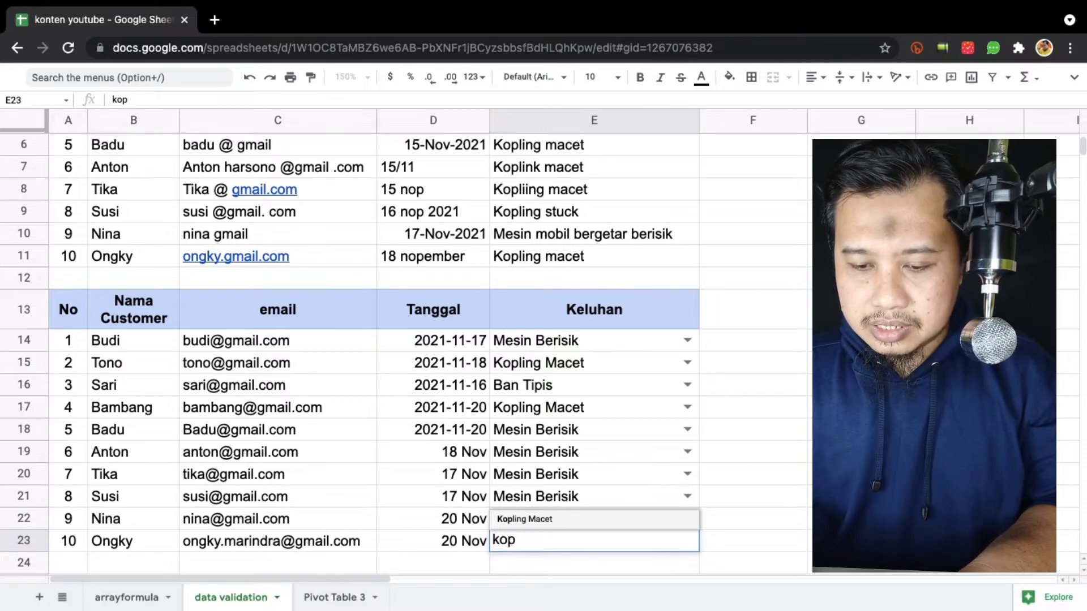
pyautogui.press('BackSpace')
pyautogui.press('BackSpace')
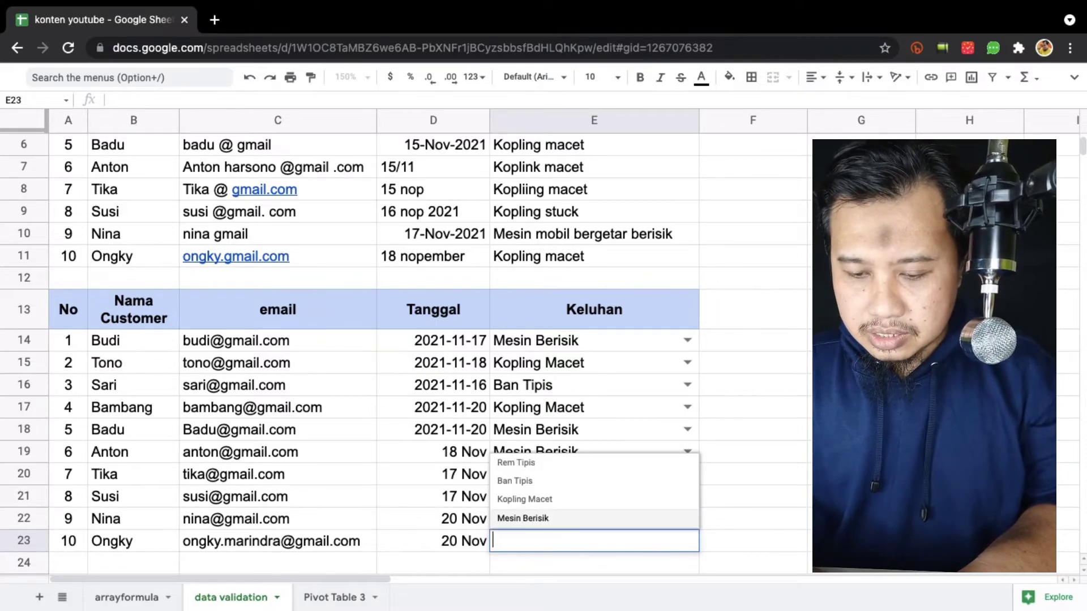
pyautogui.write('ban')
pyautogui.press('Return')
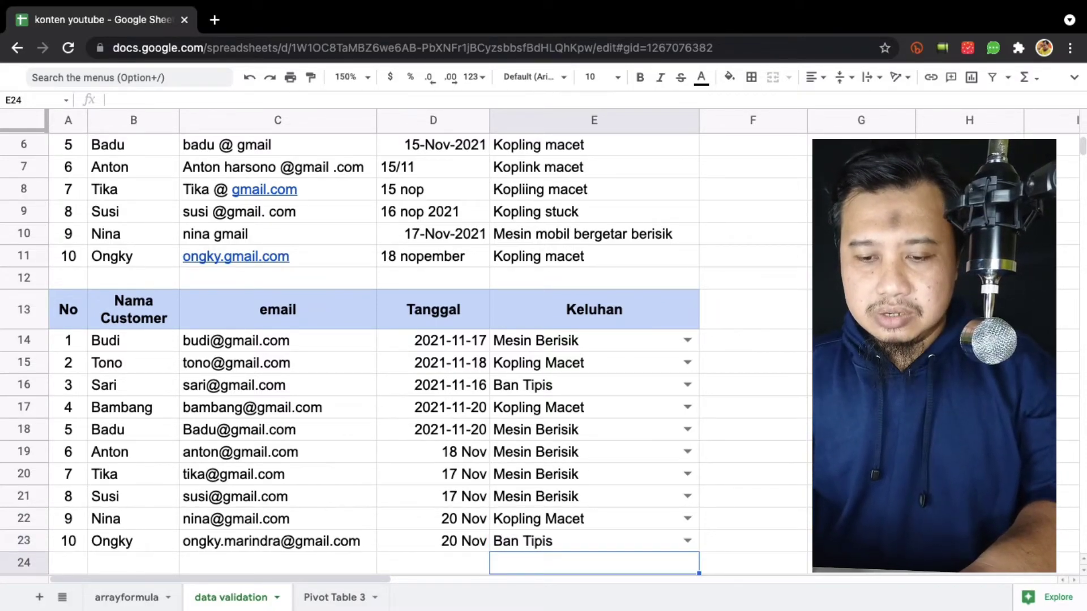
pyautogui.press('Up')
# Insert a pivot table of A13:E23 in a new sheet counting Nama Customer, grouped by Tanggal.
pyautogui.press('super+Up')
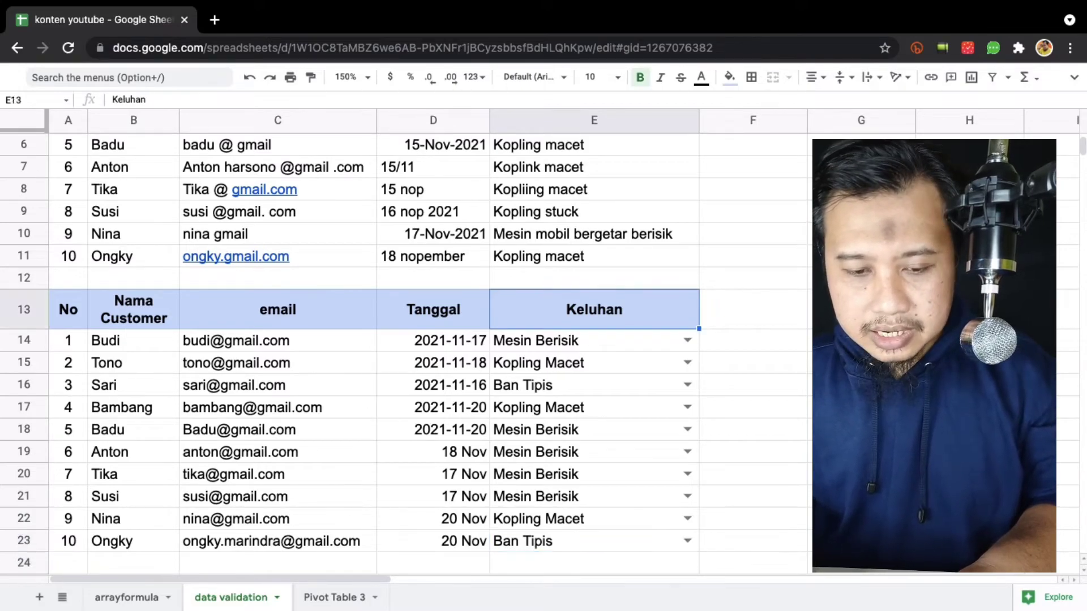
pyautogui.press('super+Left')
pyautogui.press('shift+super+Right')
pyautogui.press('shift+super+Down')
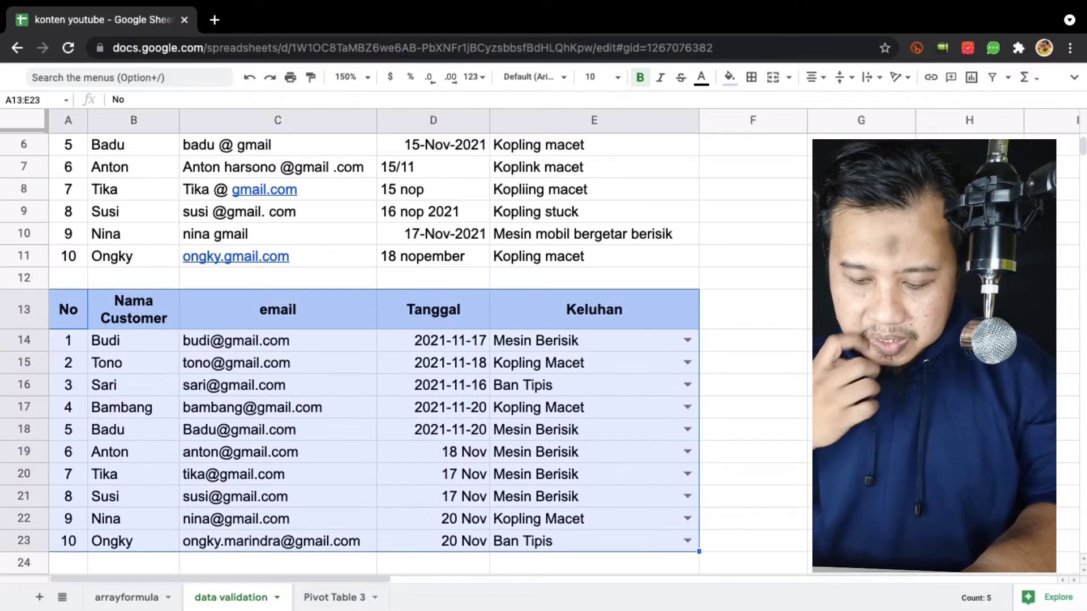
pyautogui.hotkey('alt', '/')
pyautogui.write('pivot')
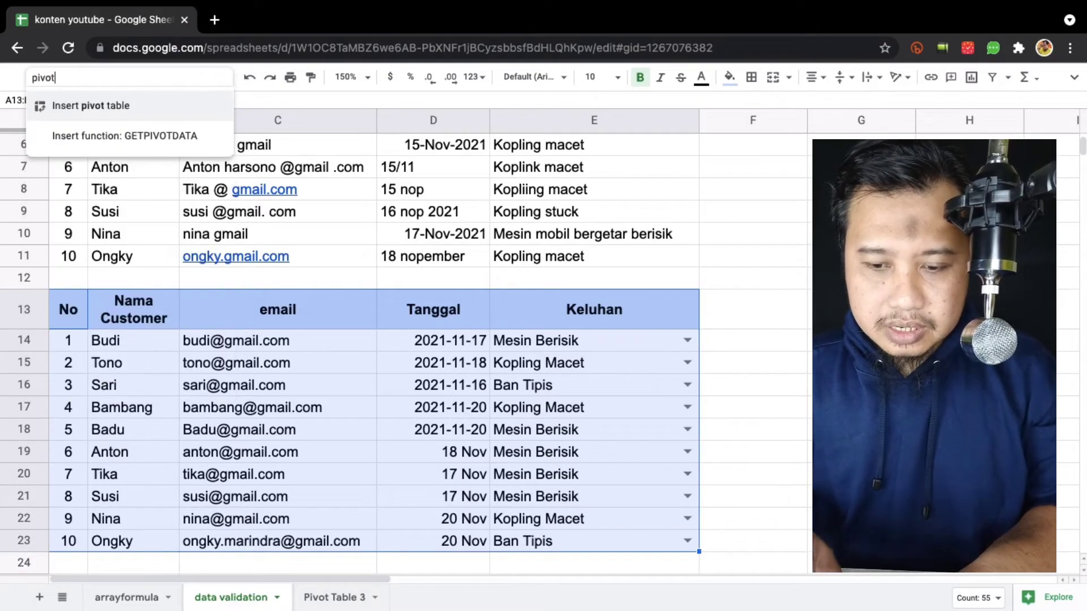
pyautogui.press('Return')
pyautogui.press('Return')
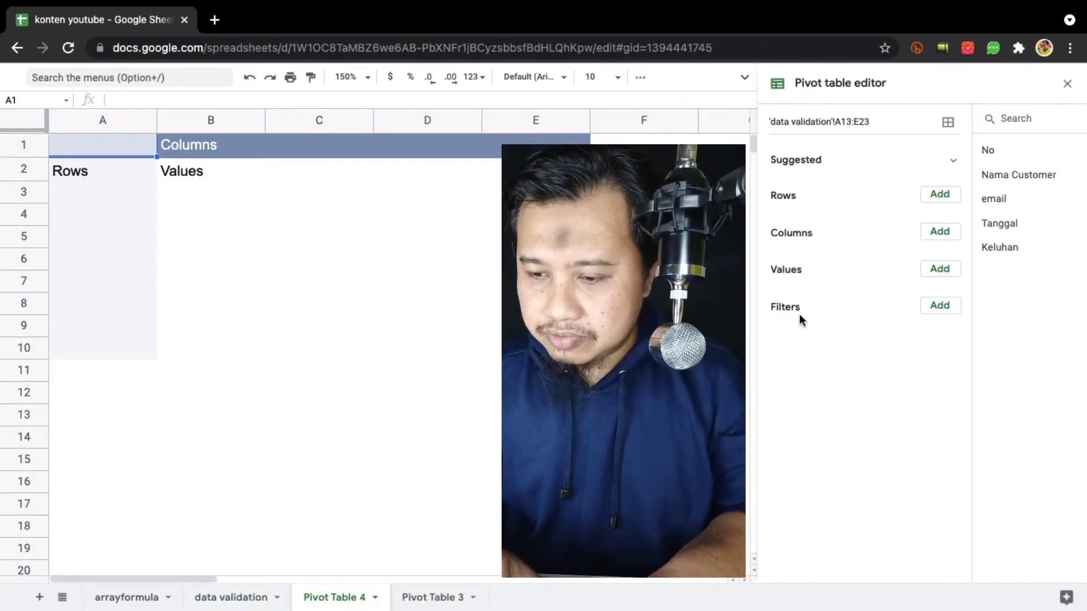
pyautogui.moveTo(1016, 175); pyautogui.dragTo(789, 309)
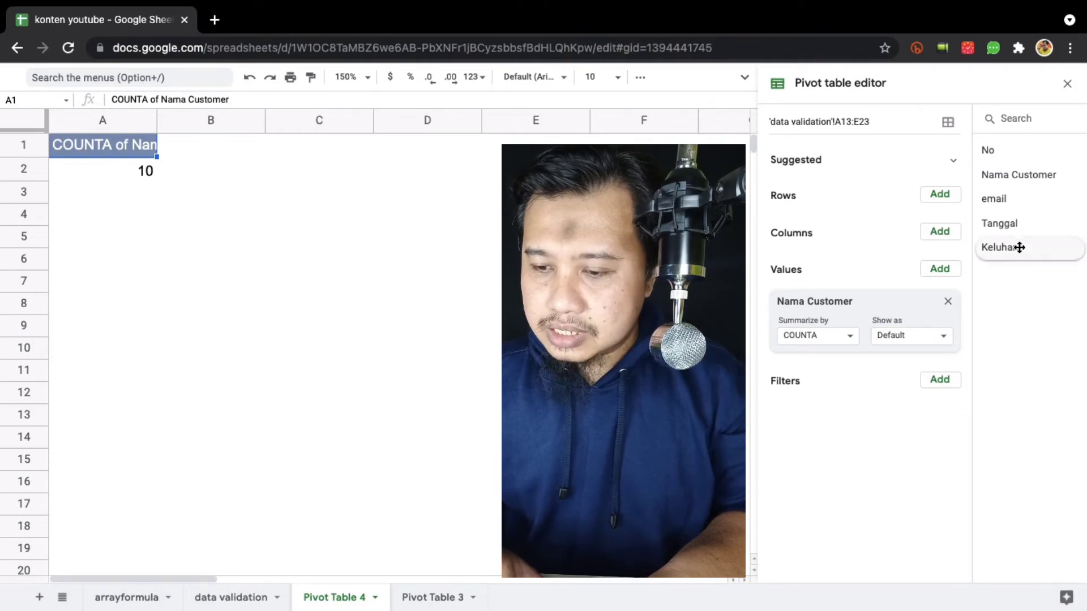
pyautogui.moveTo(1035, 226); pyautogui.dragTo(774, 216)
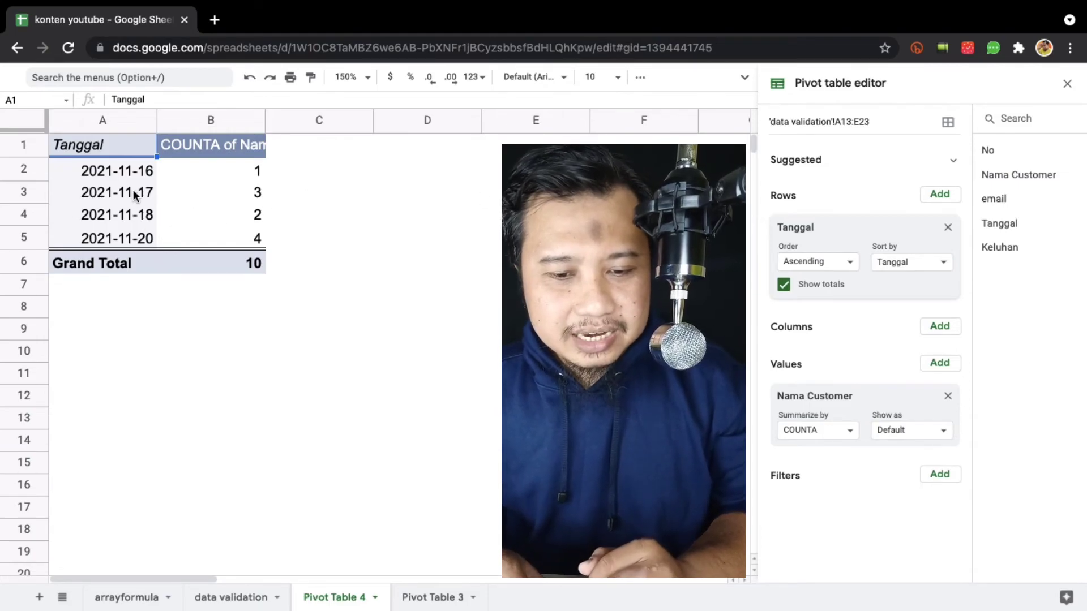
# Review the counts for 2021-11-16 (1), 11-17 (3) and 11-20 (4), then drop Tanggal from Rows.
pyautogui.click(144, 170)
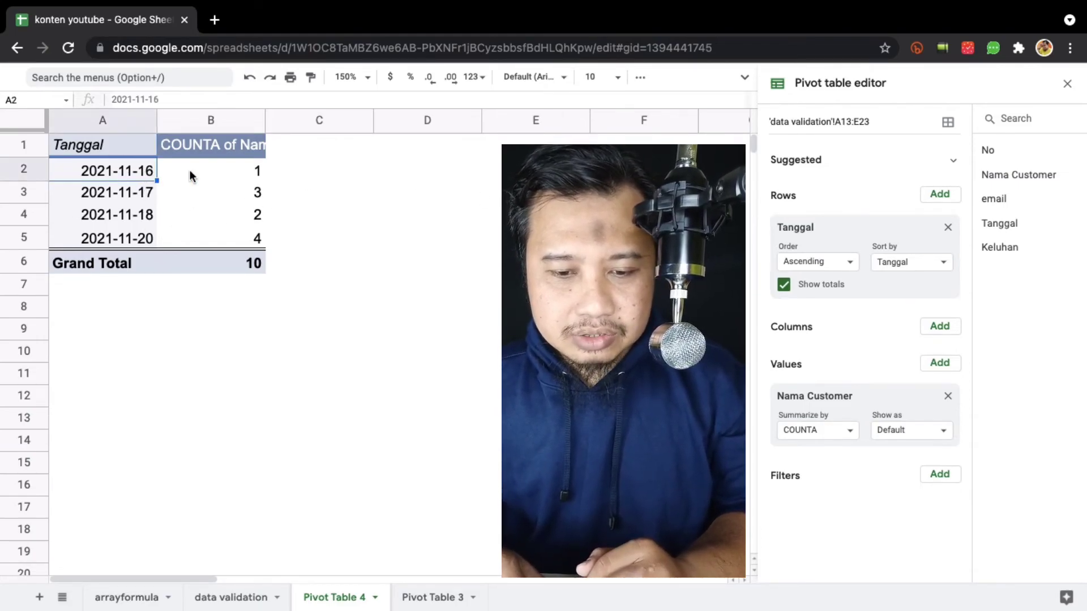
pyautogui.click(250, 174)
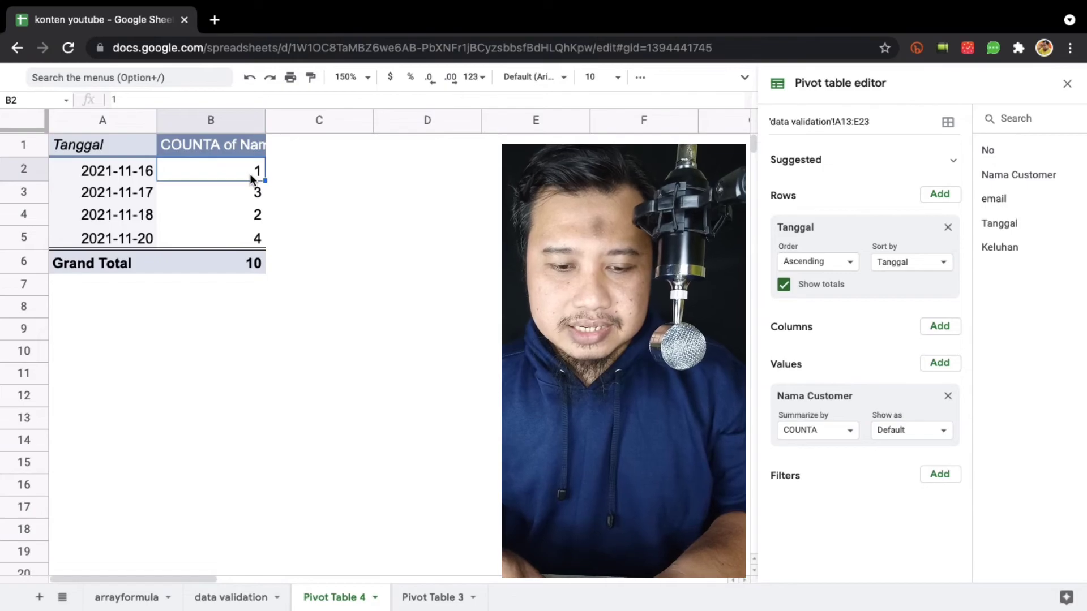
pyautogui.click(143, 194)
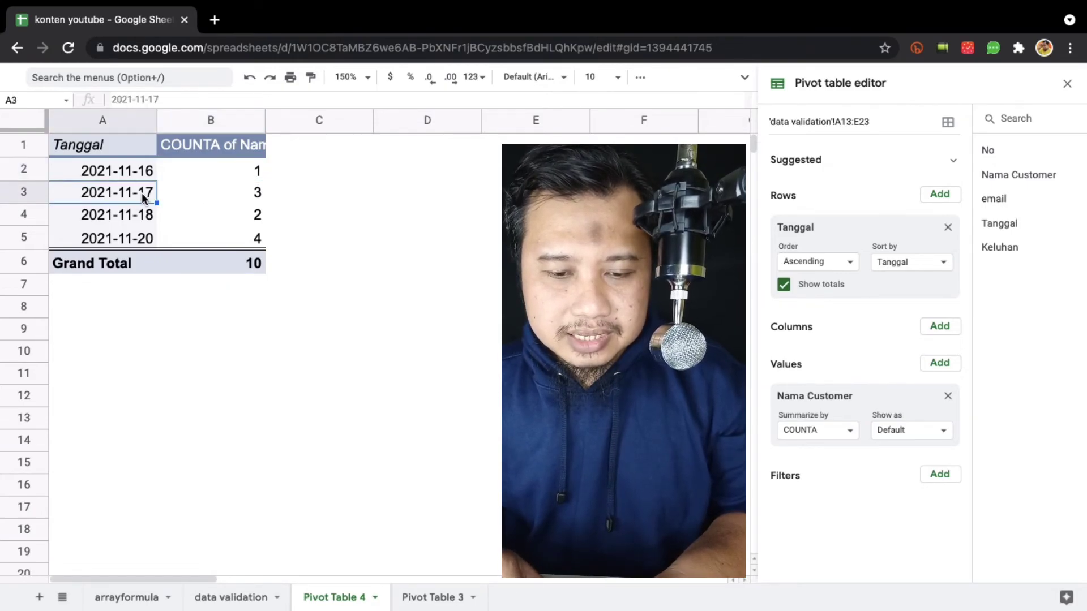
pyautogui.click(227, 195)
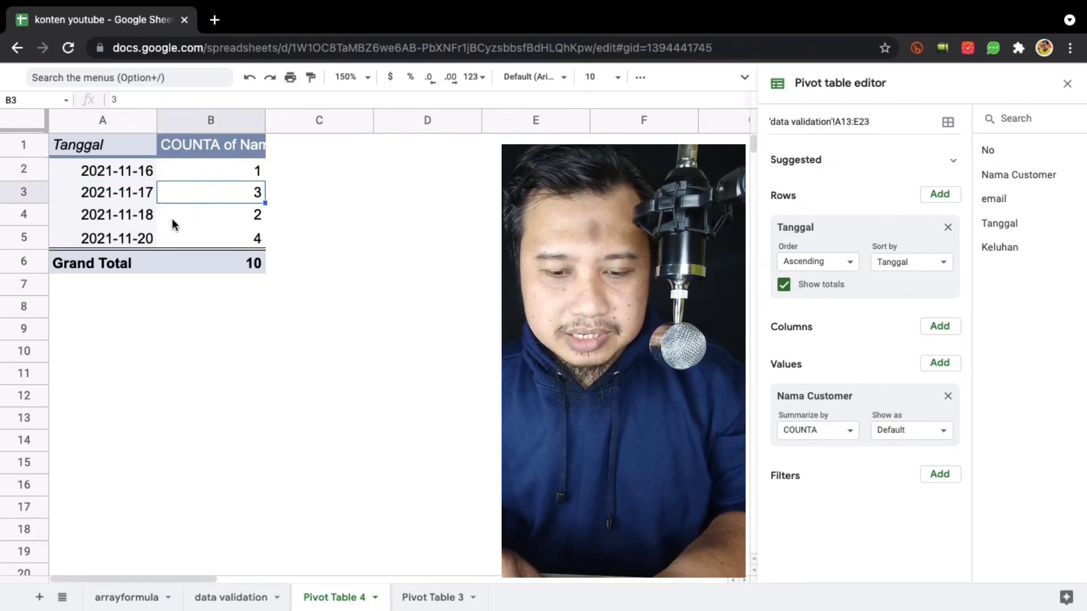
pyautogui.click(132, 238)
pyautogui.click(232, 241)
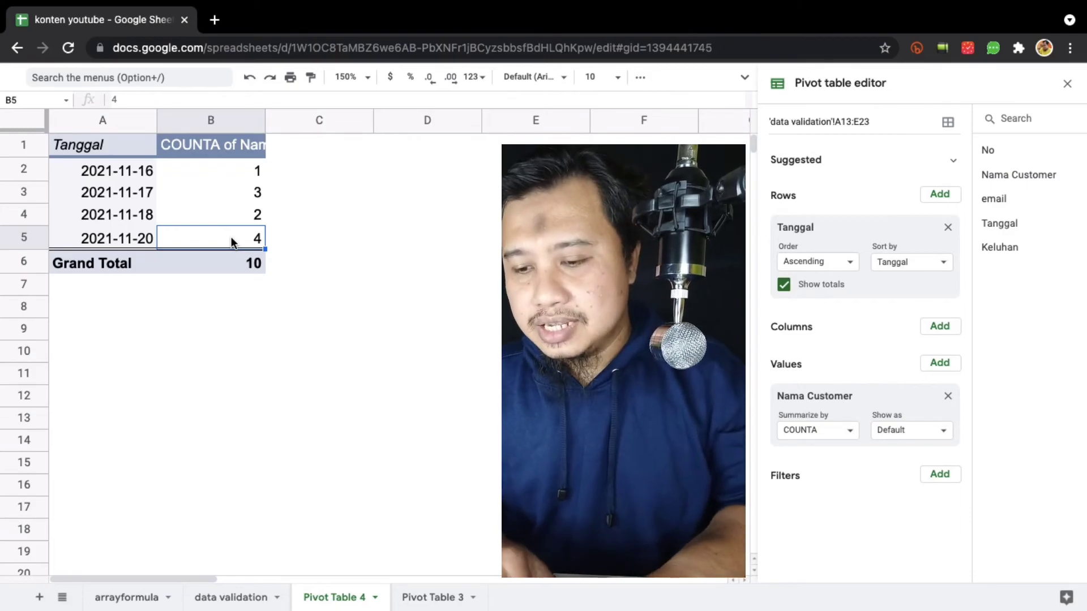
pyautogui.click(948, 228)
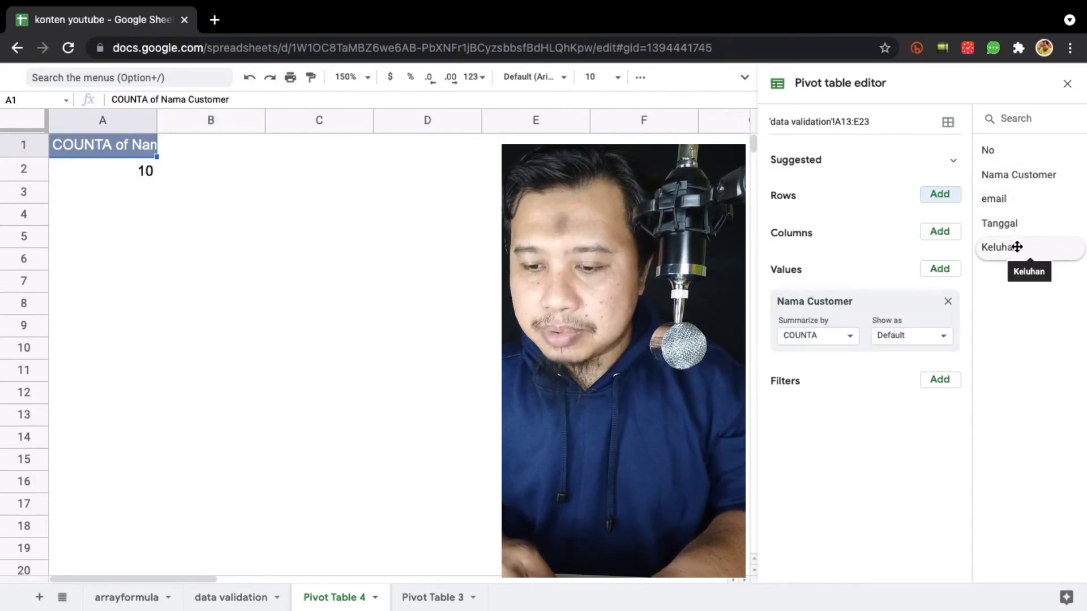
# Group the pivot's customer count by Keluhan, showing Mesin Berisik with 5.
pyautogui.moveTo(1017, 247); pyautogui.dragTo(791, 205)
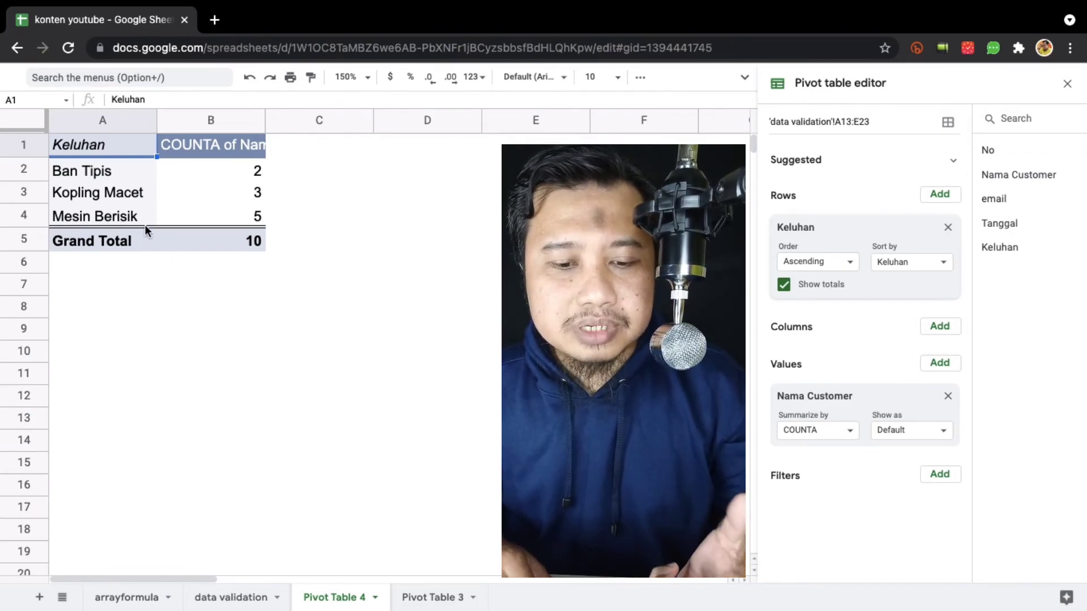
pyautogui.click(236, 220)
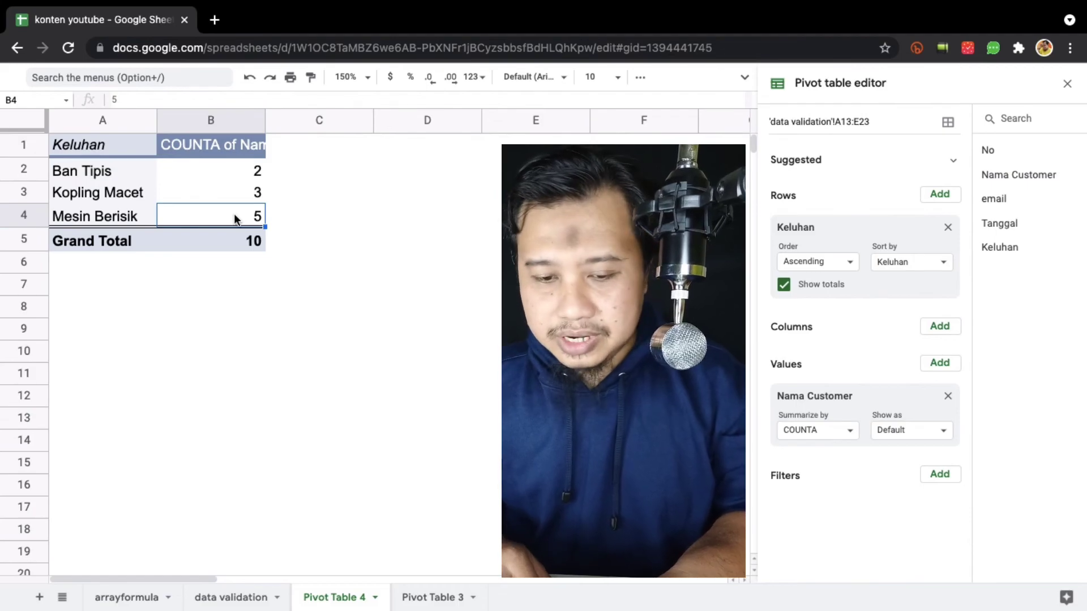
# Return to the 'data validation' sheet and deselect the completed complaint table.
pyautogui.click(249, 597)
pyautogui.scroll(-3, 416, 464)
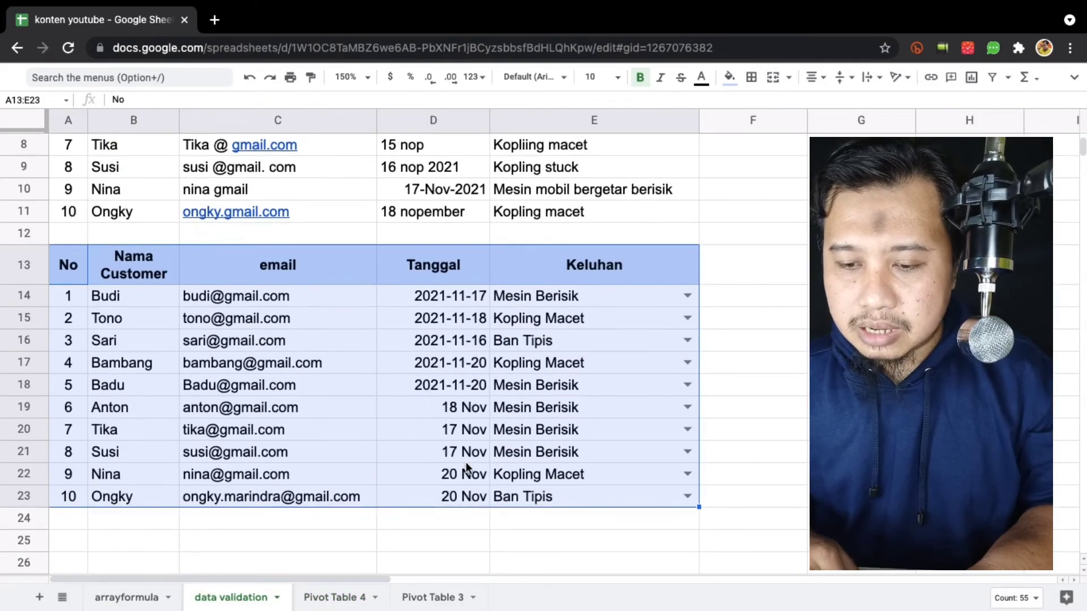
pyautogui.click(757, 231)
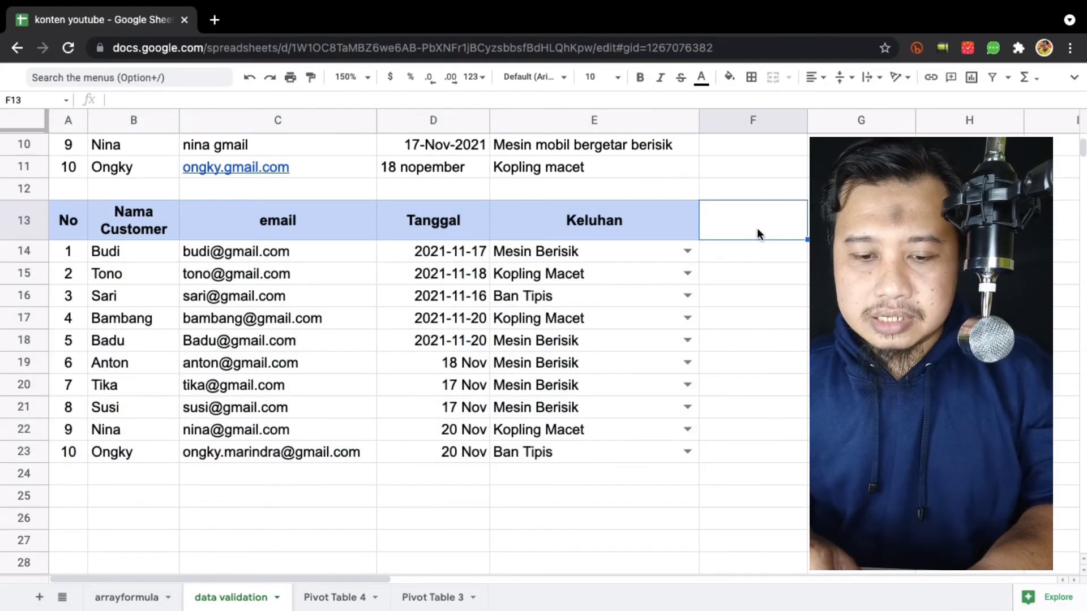